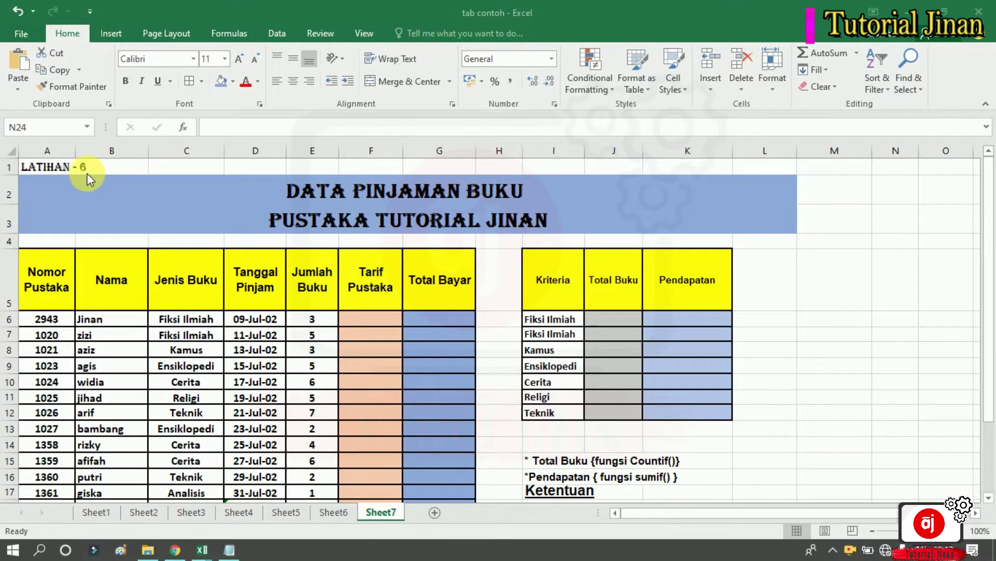
Examine the sheet title and the book loan table, including its summary rows from Jumlah Seluruh Pembayaran to Jumlah Peminjam.
{"action": "left_click", "coordinate": [28, 172]}
{"action": "left_click", "coordinate": [286, 196]}
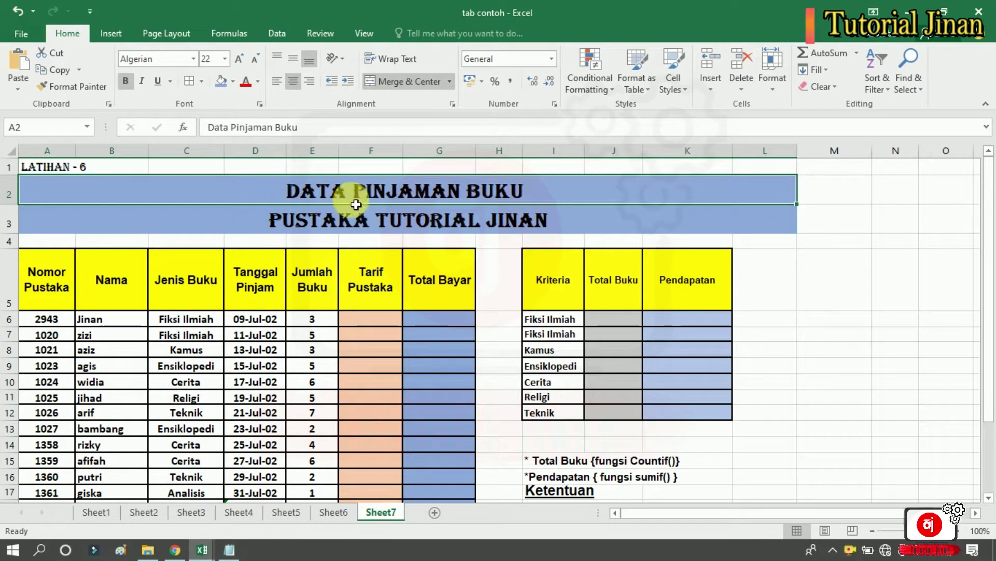
{"action": "left_click", "coordinate": [459, 213]}
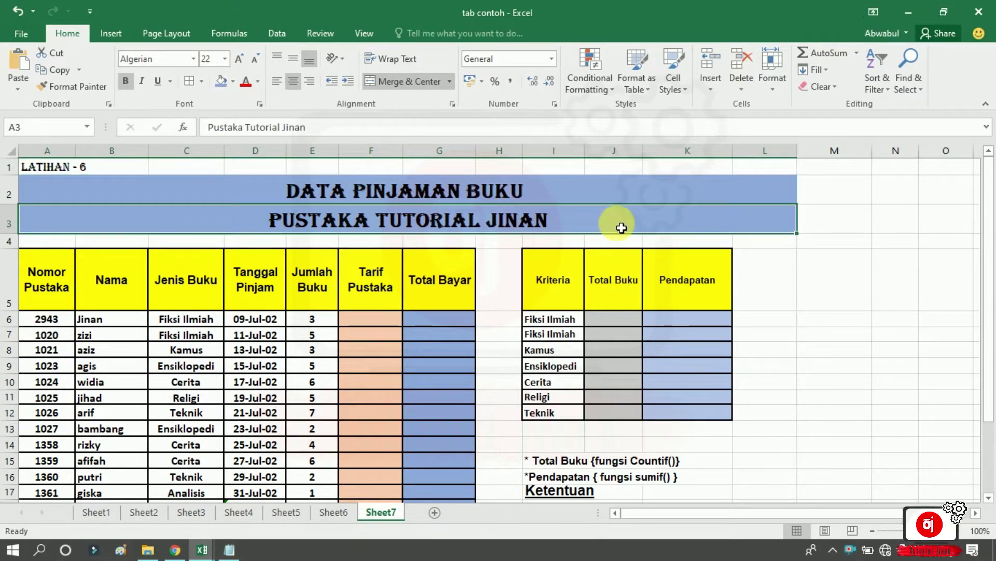
{"action": "left_click", "coordinate": [841, 289]}
{"action": "left_click_drag", "start_coordinate": [986, 201], "coordinate": [988, 232]}
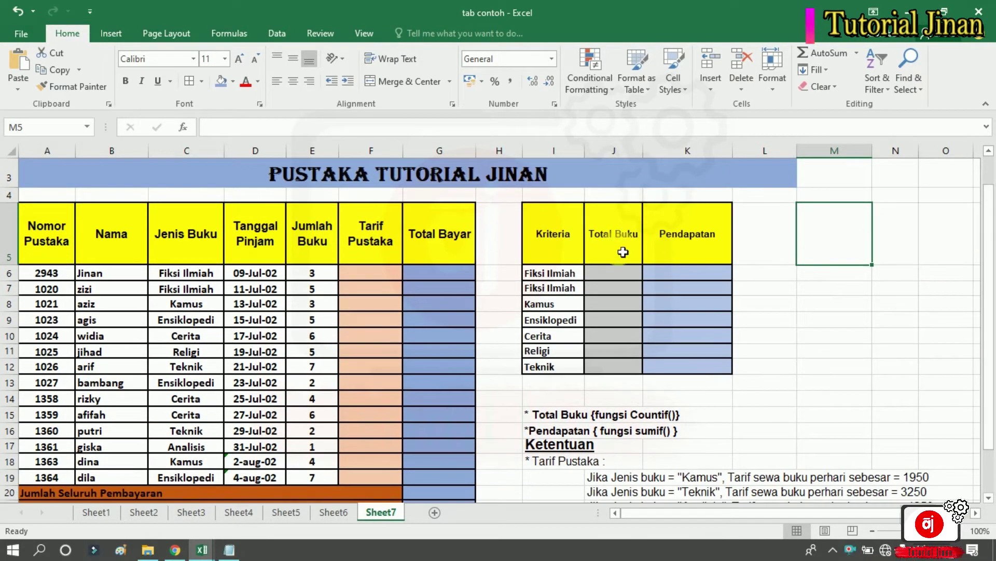
{"action": "left_click_drag", "start_coordinate": [35, 229], "coordinate": [447, 488]}
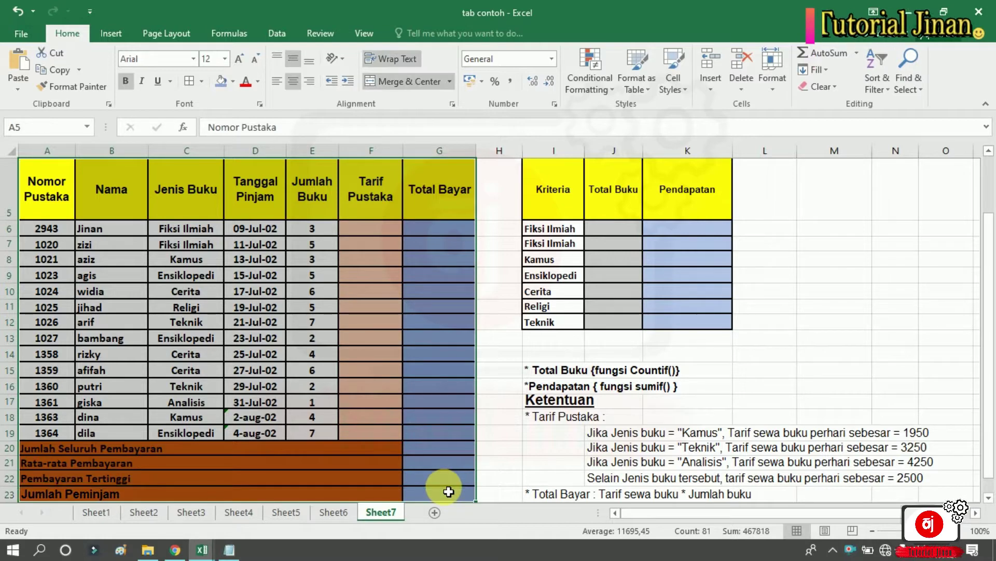
{"action": "left_click", "coordinate": [151, 453]}
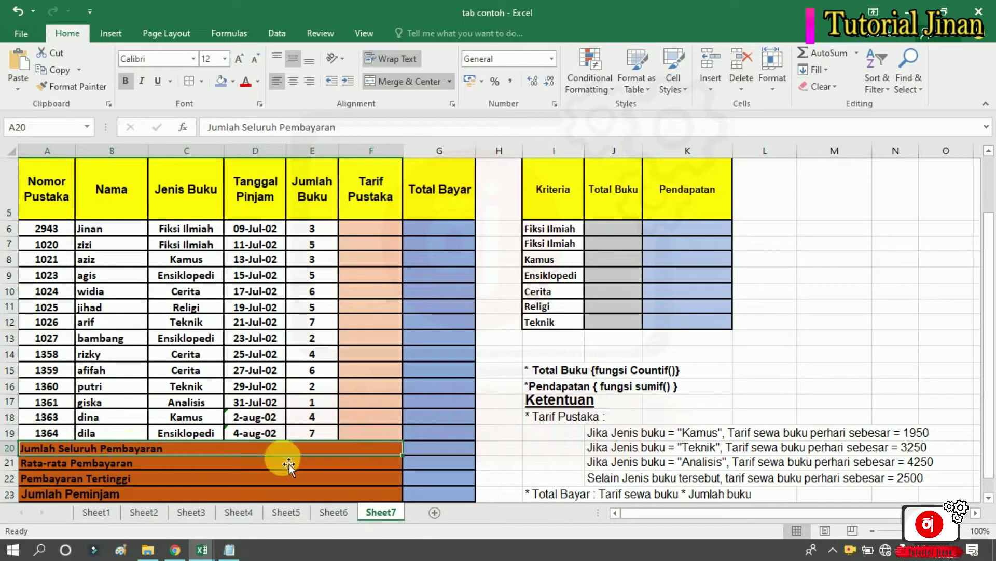
{"action": "left_click", "coordinate": [128, 467]}
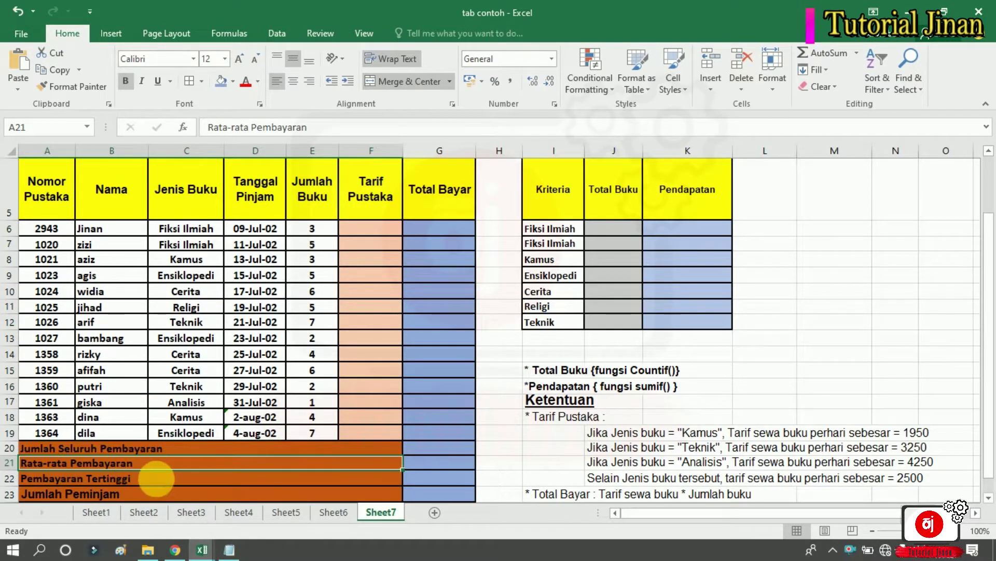
{"action": "left_click", "coordinate": [111, 478]}
{"action": "left_click", "coordinate": [86, 494]}
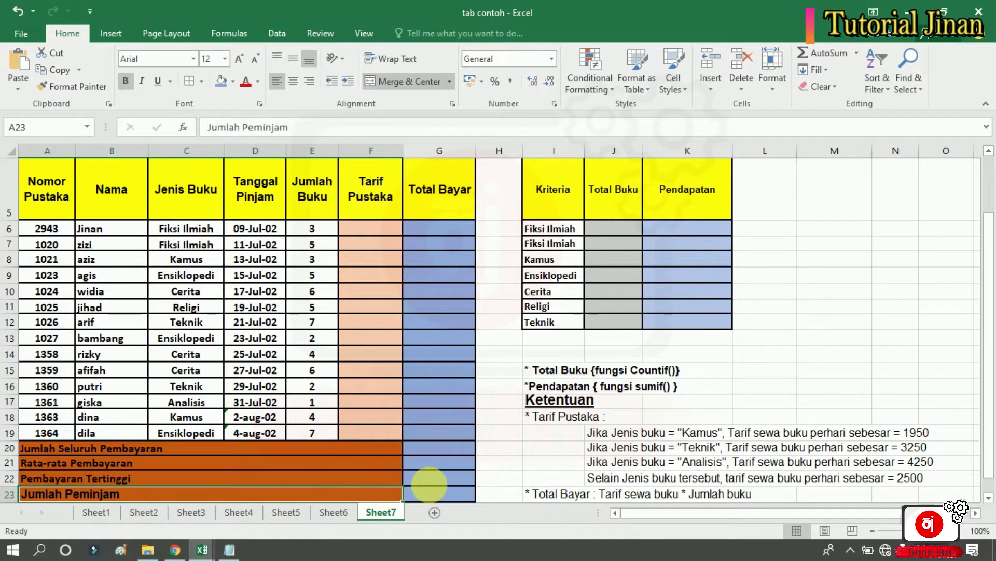
{"action": "left_click", "coordinate": [455, 477]}
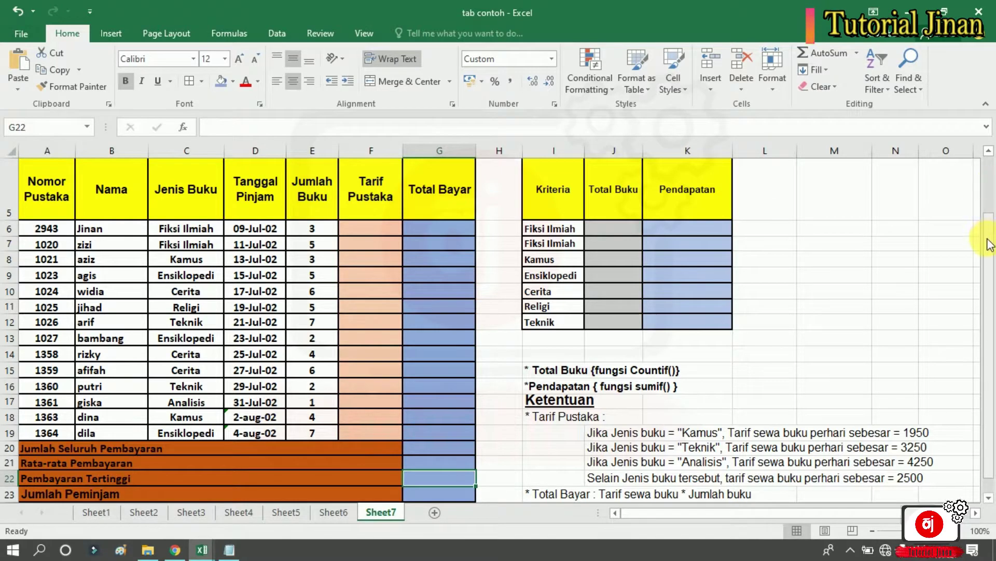
{"action": "left_click_drag", "start_coordinate": [989, 240], "coordinate": [988, 234]}
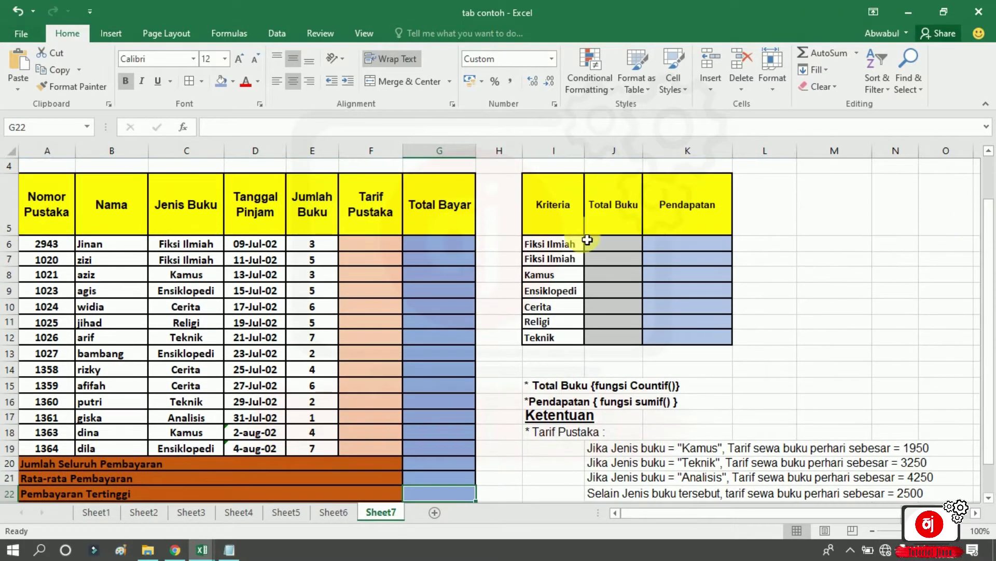
Examine the Total Buku and Pendapatan columns of the criteria table against the Jenis Buku and Jumlah Buku data.
{"action": "left_click", "coordinate": [616, 199]}
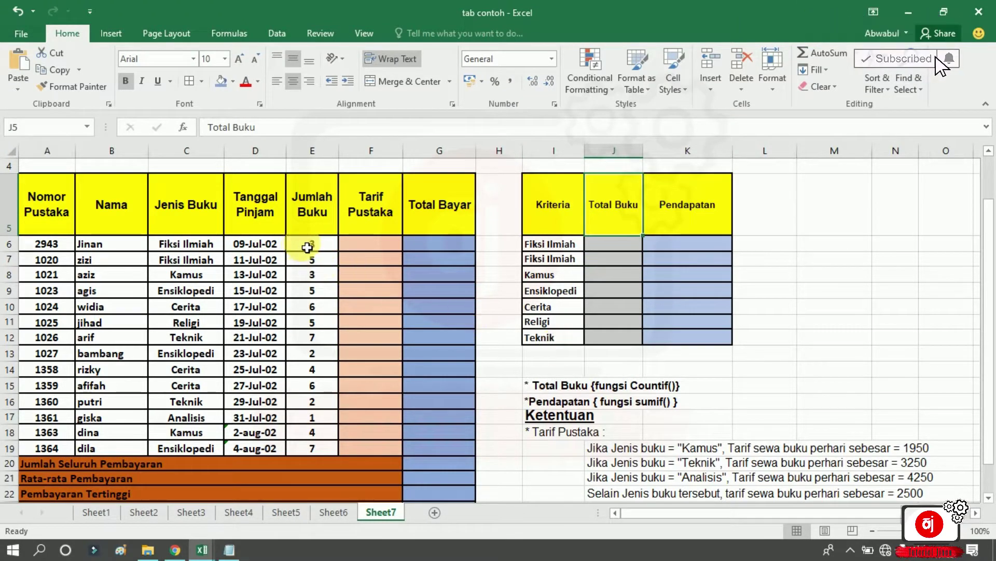
{"action": "left_click_drag", "start_coordinate": [307, 248], "coordinate": [309, 326]}
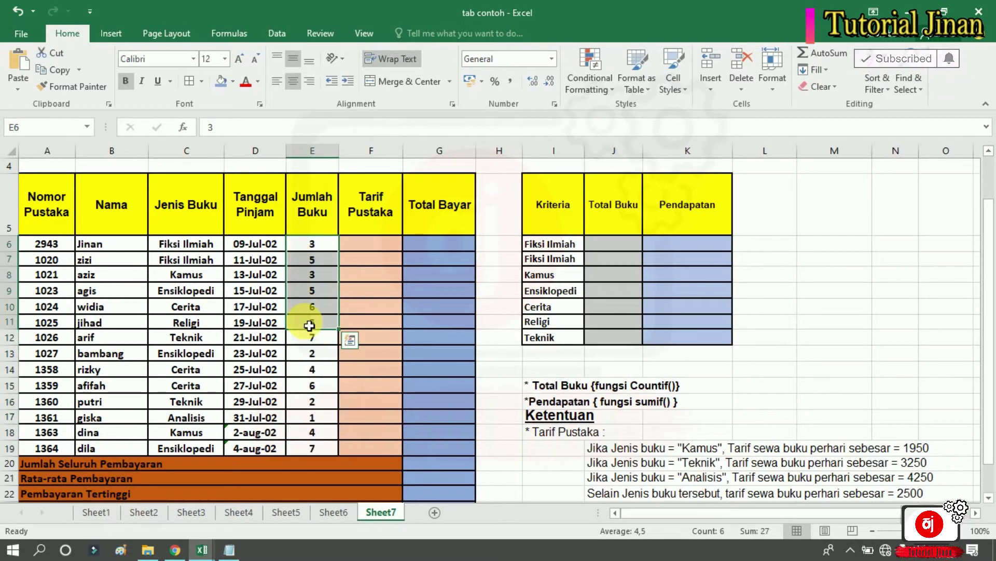
{"action": "left_click", "coordinate": [172, 249]}
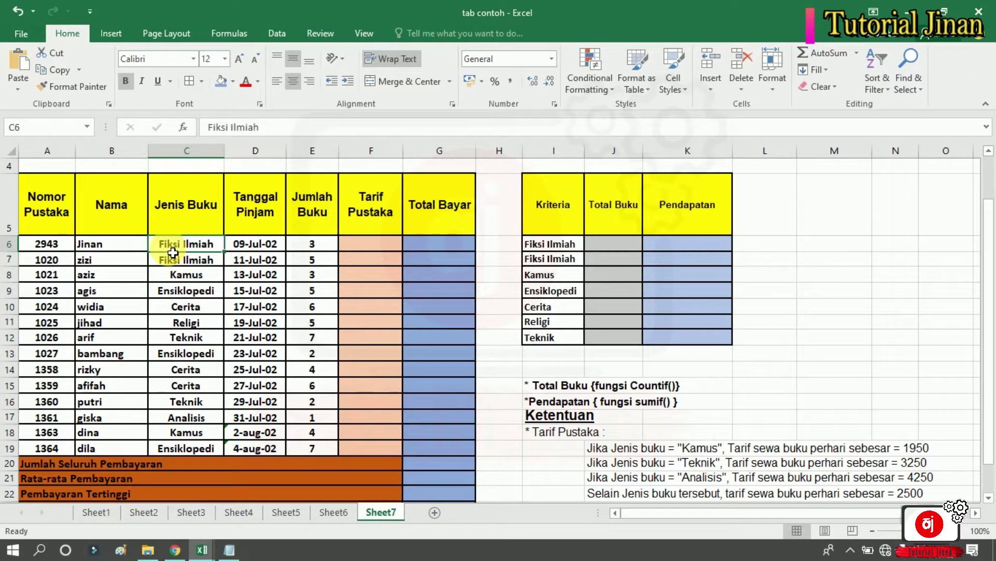
{"action": "left_click", "coordinate": [633, 241]}
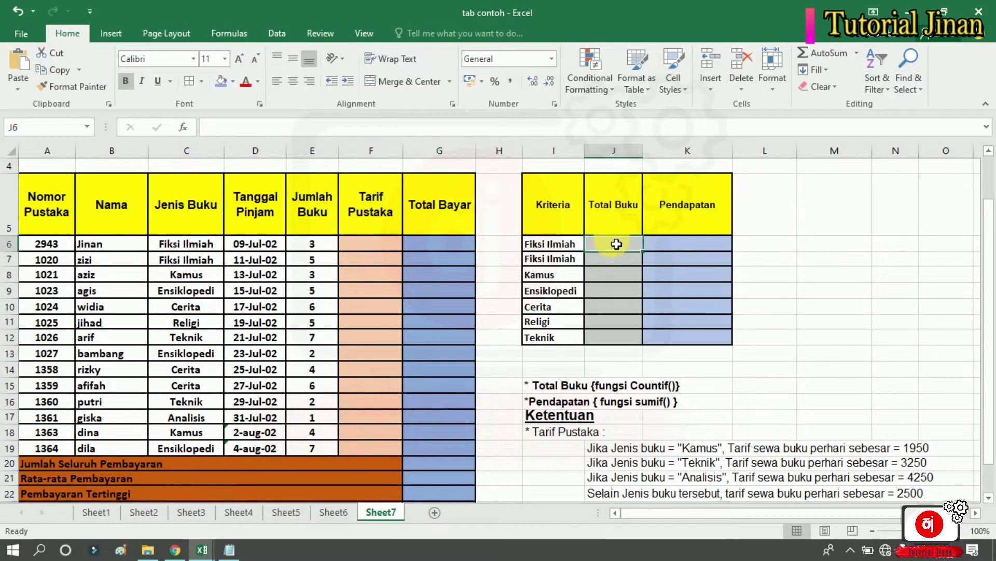
{"action": "left_click", "coordinate": [687, 208]}
{"action": "left_click", "coordinate": [686, 249]}
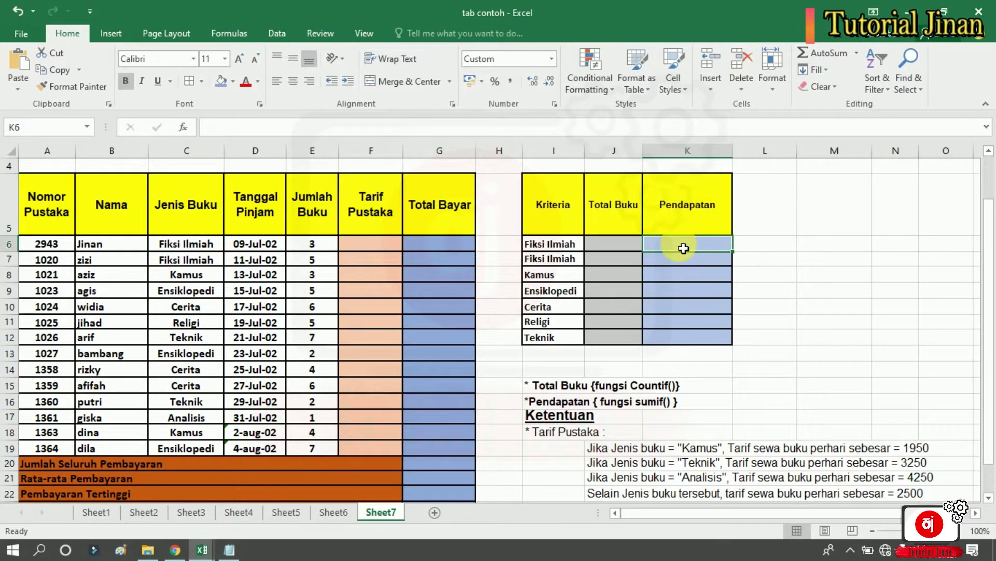
{"action": "left_click", "coordinate": [694, 295]}
{"action": "left_click", "coordinate": [688, 338]}
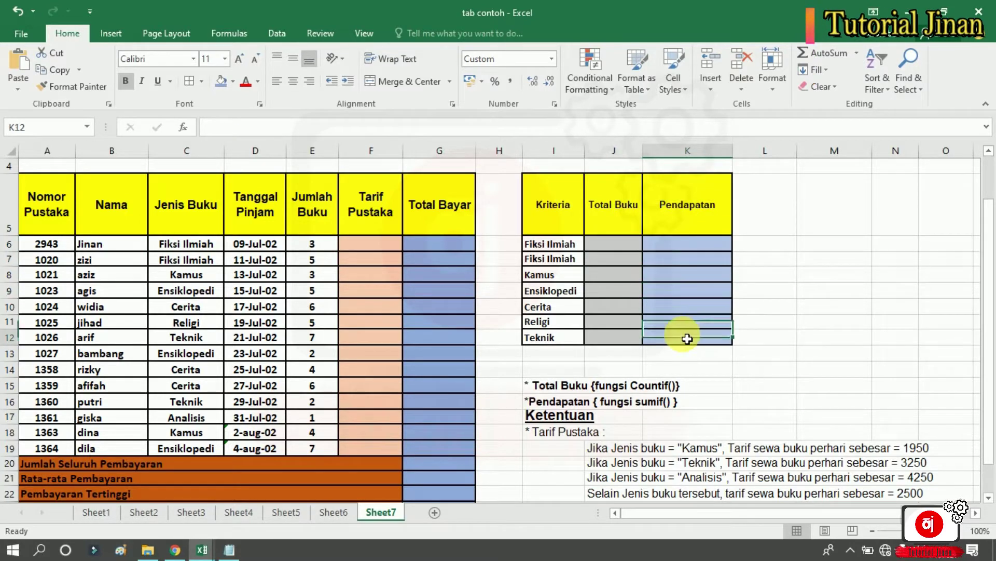
{"action": "left_click", "coordinate": [689, 245]}
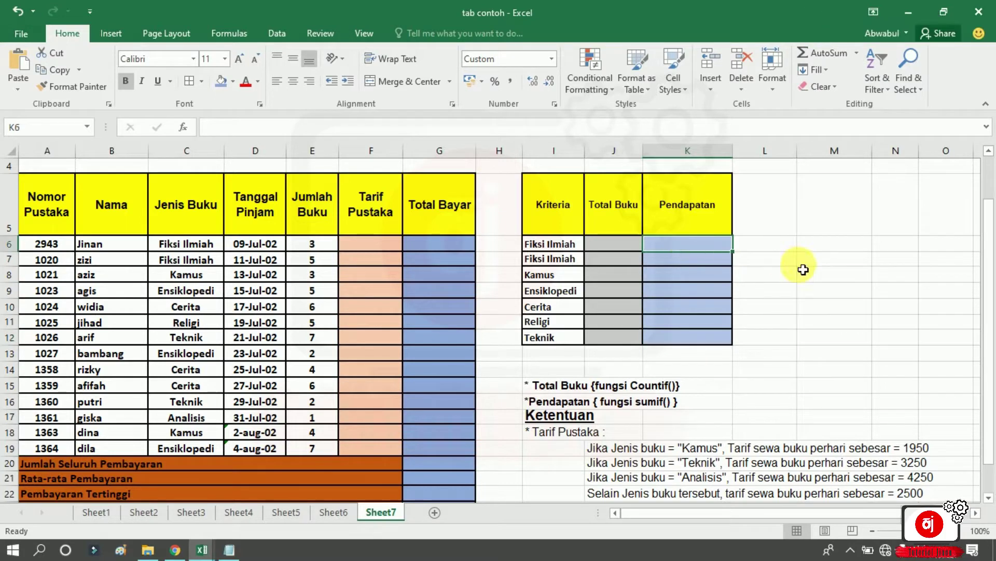
{"action": "left_click", "coordinate": [821, 287]}
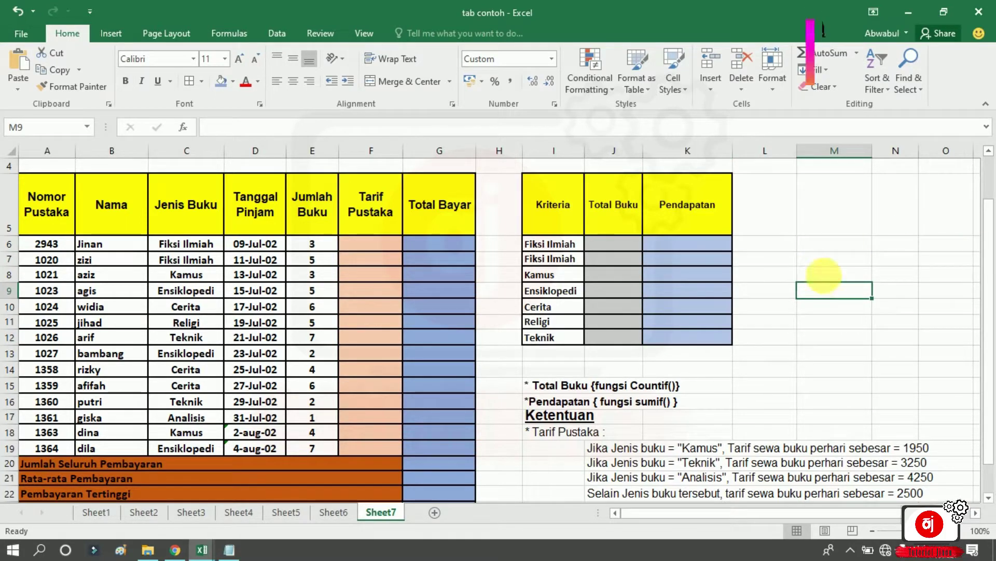
{"action": "left_click", "coordinate": [628, 255]}
{"action": "left_click", "coordinate": [703, 247]}
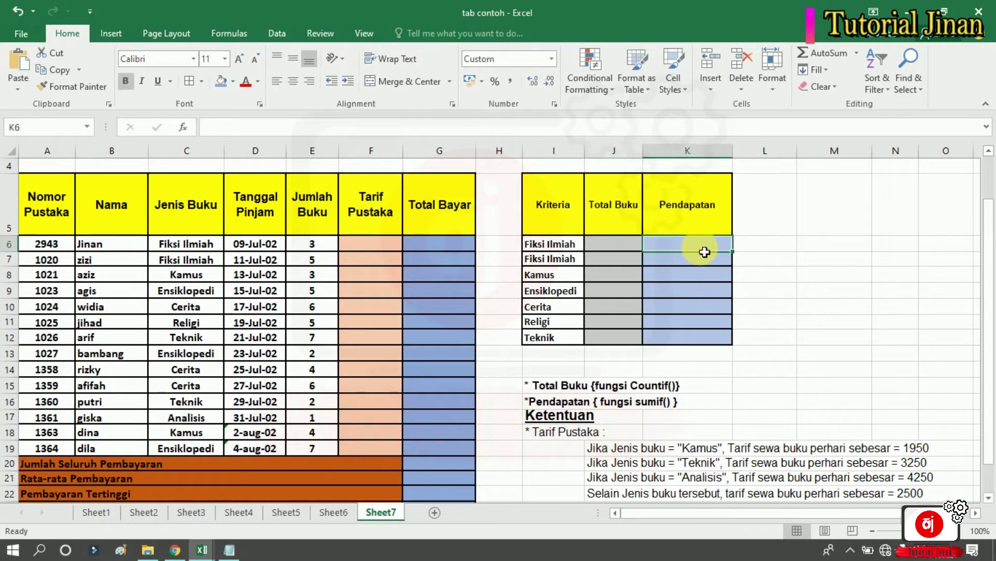
Review the full loan table, the criteria table and the Ketentuan notes to see which cells need formulas.
{"action": "left_click_drag", "start_coordinate": [989, 303], "coordinate": [992, 269]}
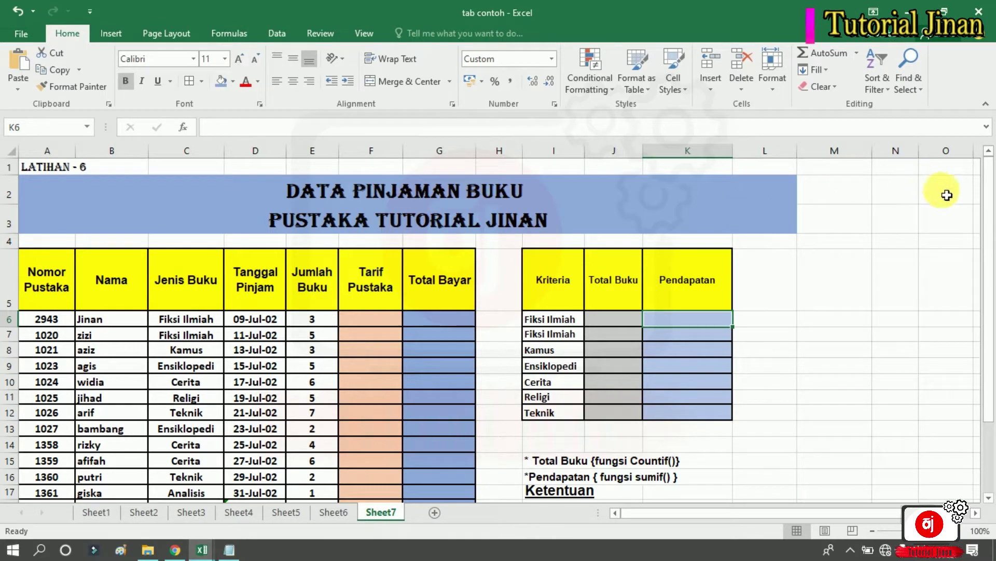
{"action": "left_click_drag", "start_coordinate": [992, 217], "coordinate": [986, 244]}
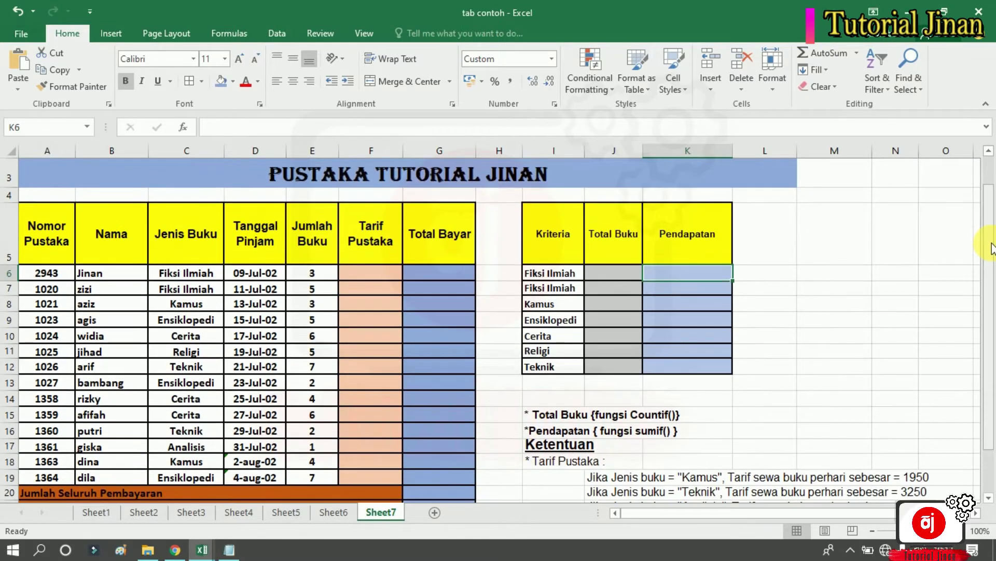
{"action": "left_click", "coordinate": [77, 224]}
{"action": "left_click_drag", "start_coordinate": [77, 224], "coordinate": [445, 439]}
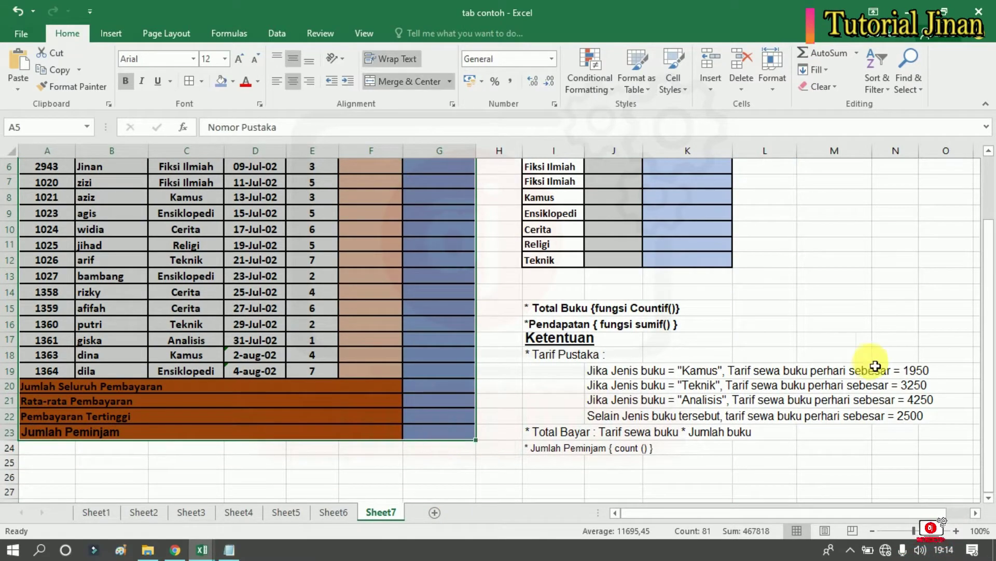
{"action": "left_click_drag", "start_coordinate": [992, 375], "coordinate": [991, 364]}
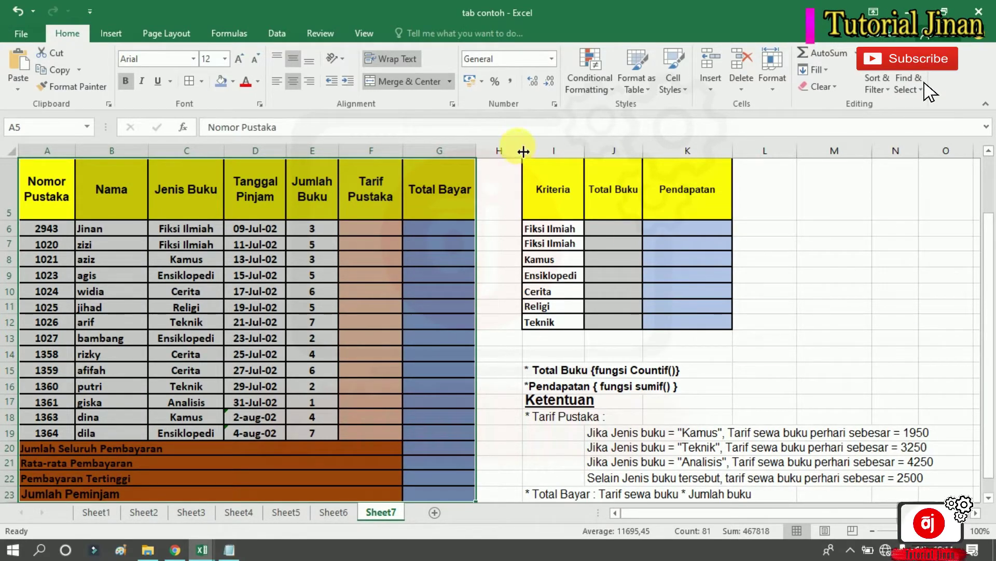
{"action": "left_click_drag", "start_coordinate": [540, 186], "coordinate": [725, 321]}
{"action": "left_click", "coordinate": [871, 340]}
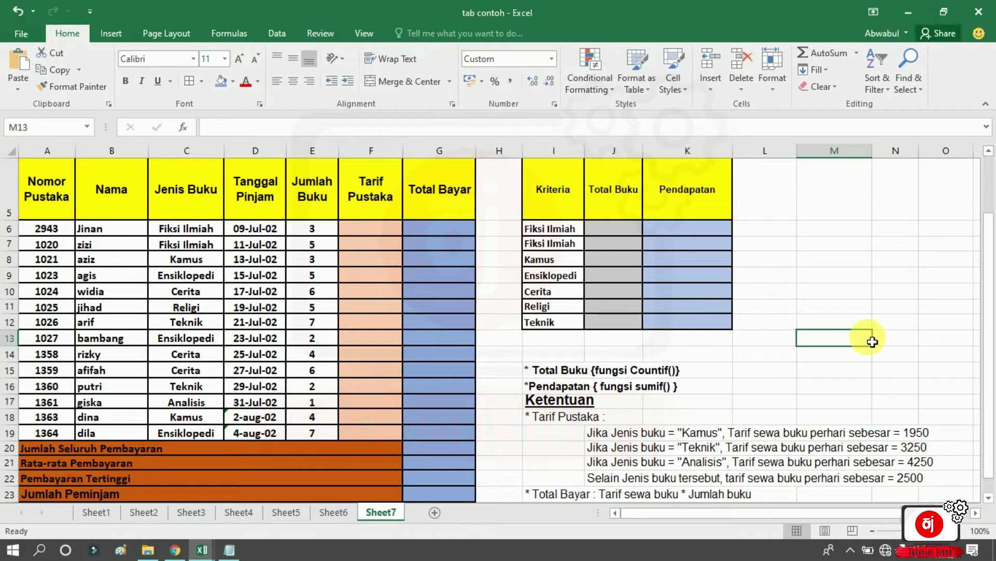
{"action": "mouse_move", "coordinate": [991, 319]}
{"action": "left_mouse_down"}
{"action": "mouse_move", "coordinate": [991, 257]}
{"action": "mouse_move", "coordinate": [993, 320]}
{"action": "left_mouse_up"}
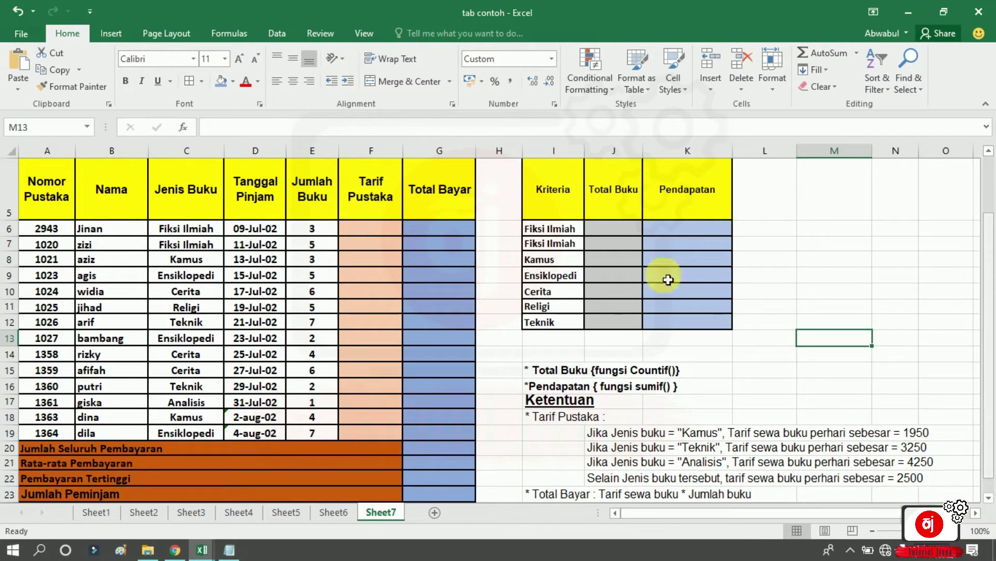
{"action": "left_click", "coordinate": [372, 230]}
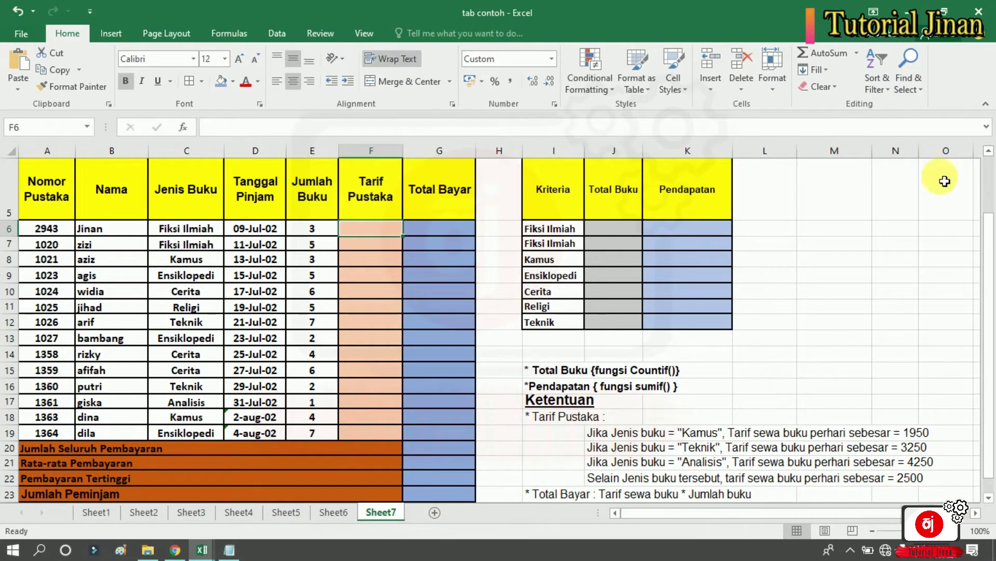
{"action": "left_click_drag", "start_coordinate": [991, 280], "coordinate": [992, 232]}
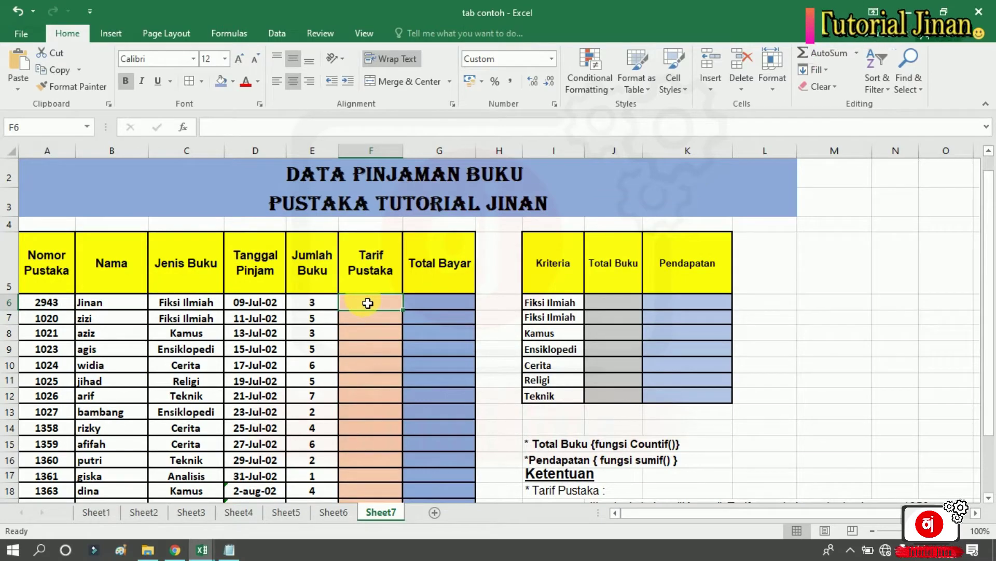
{"action": "left_click_drag", "start_coordinate": [992, 221], "coordinate": [992, 261]}
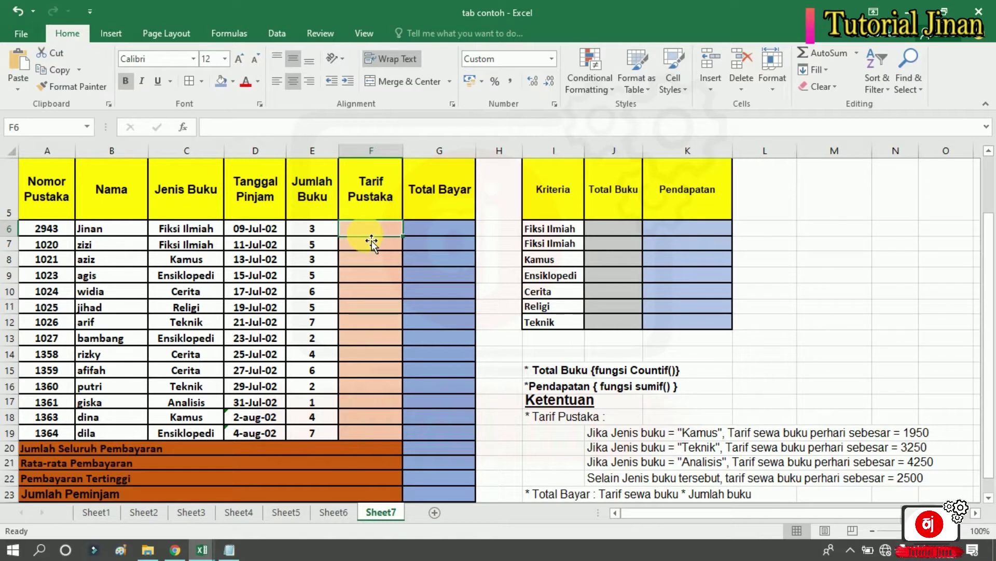
{"action": "type", "text": "="}
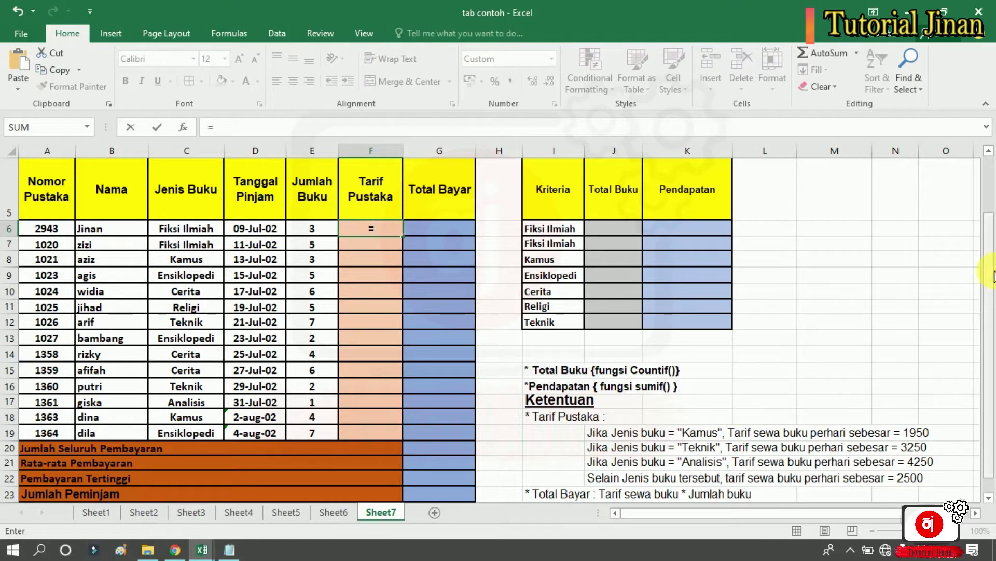
{"action": "left_click_drag", "start_coordinate": [989, 281], "coordinate": [992, 291]}
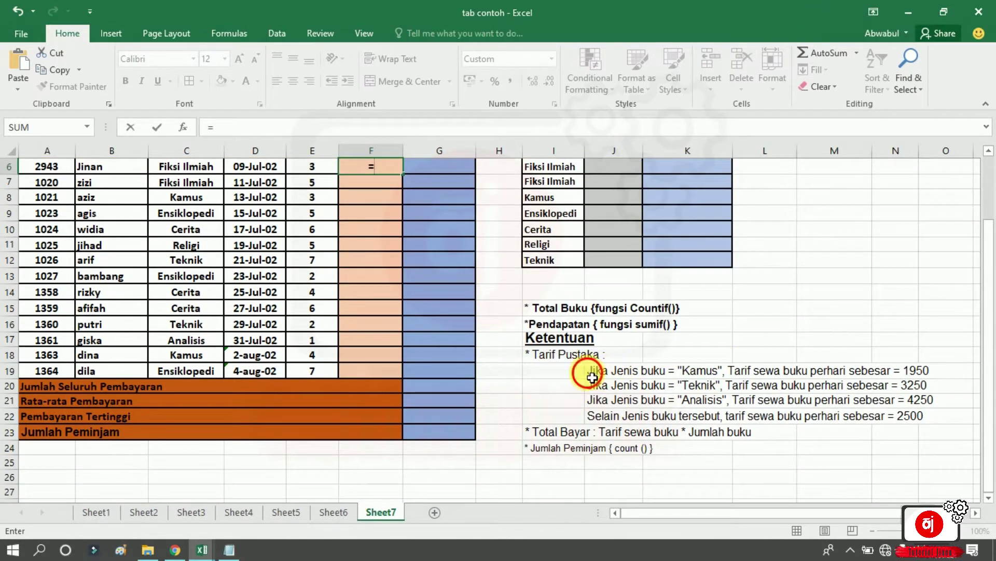
{"action": "left_click_drag", "start_coordinate": [591, 372], "coordinate": [934, 415]}
{"action": "key", "text": "Escape"}
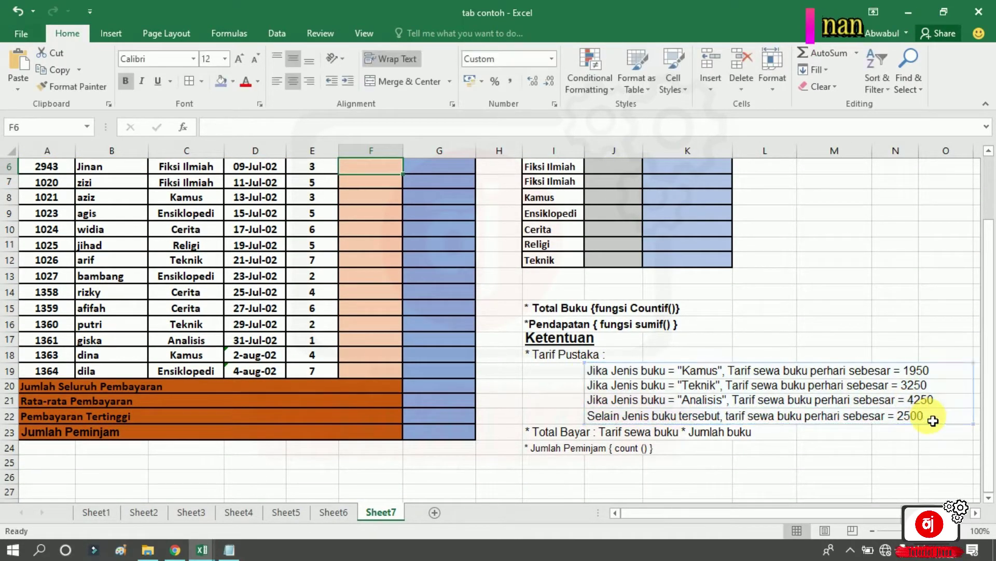
Examine the Tarif Pustaka rules under Ketentuan, covering the daily rental rate for each Jenis Buku.
{"action": "left_click_drag", "start_coordinate": [581, 372], "coordinate": [725, 420]}
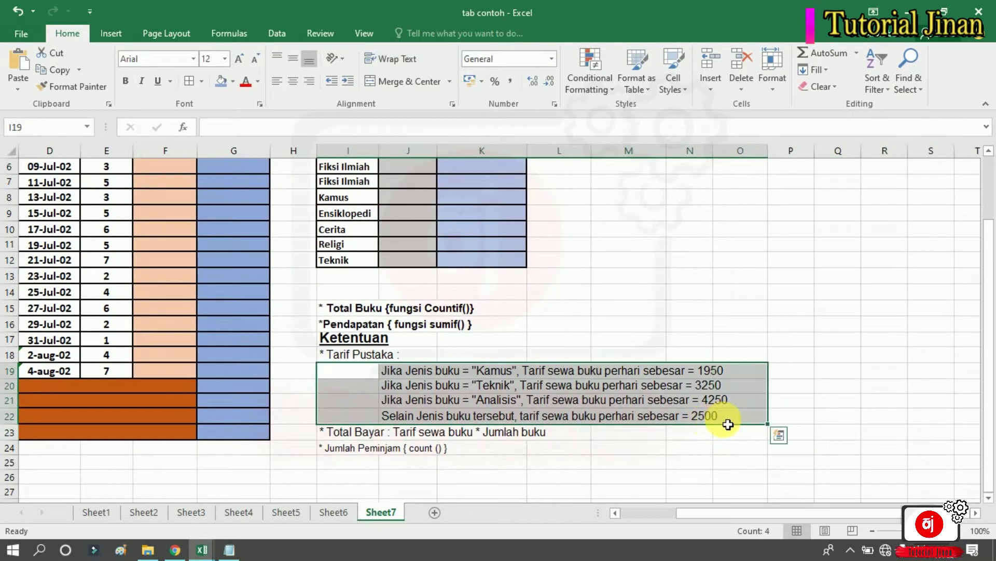
{"action": "left_click", "coordinate": [452, 366]}
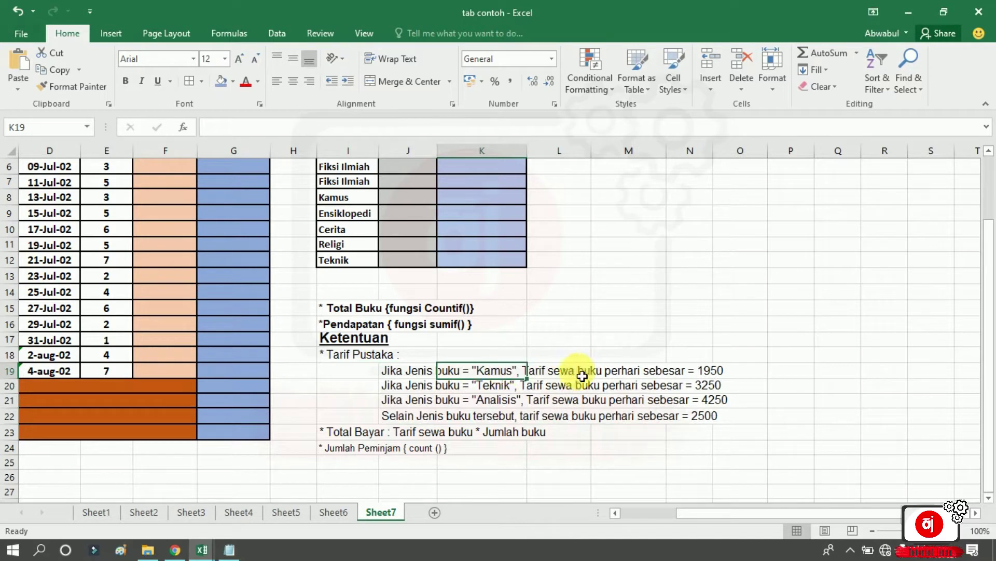
{"action": "left_click", "coordinate": [584, 372]}
{"action": "left_click", "coordinate": [626, 373]}
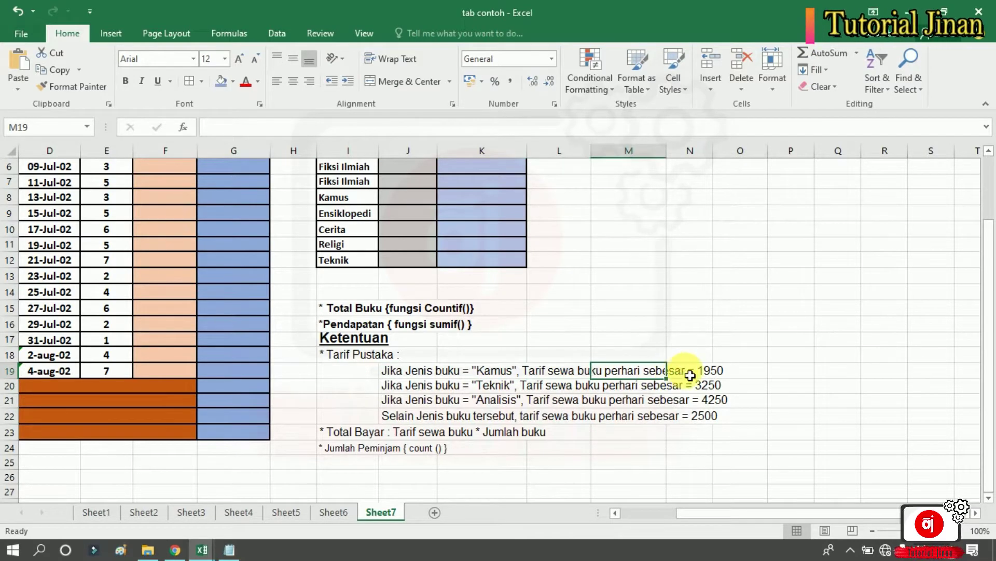
{"action": "left_click", "coordinate": [718, 373]}
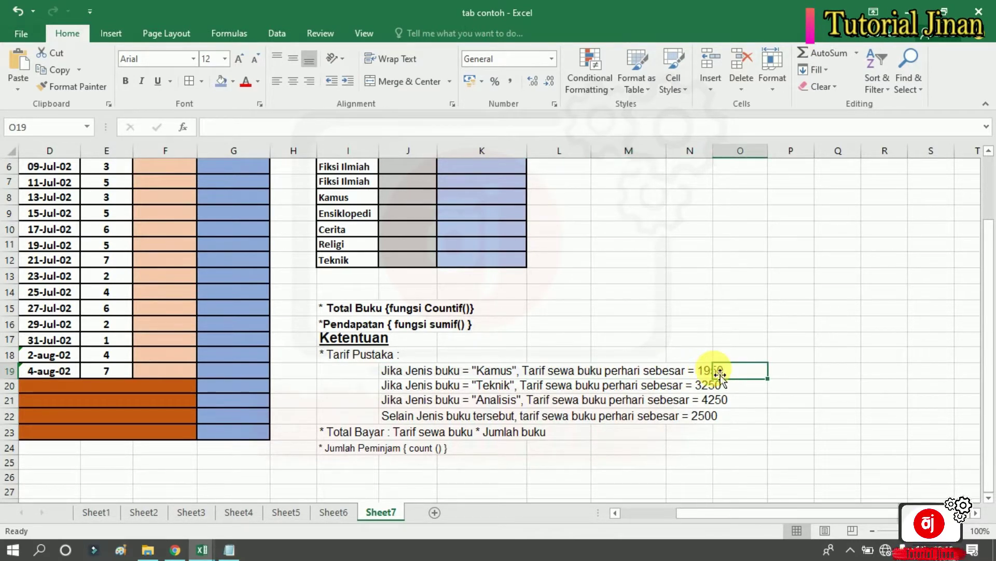
{"action": "left_click", "coordinate": [402, 385]}
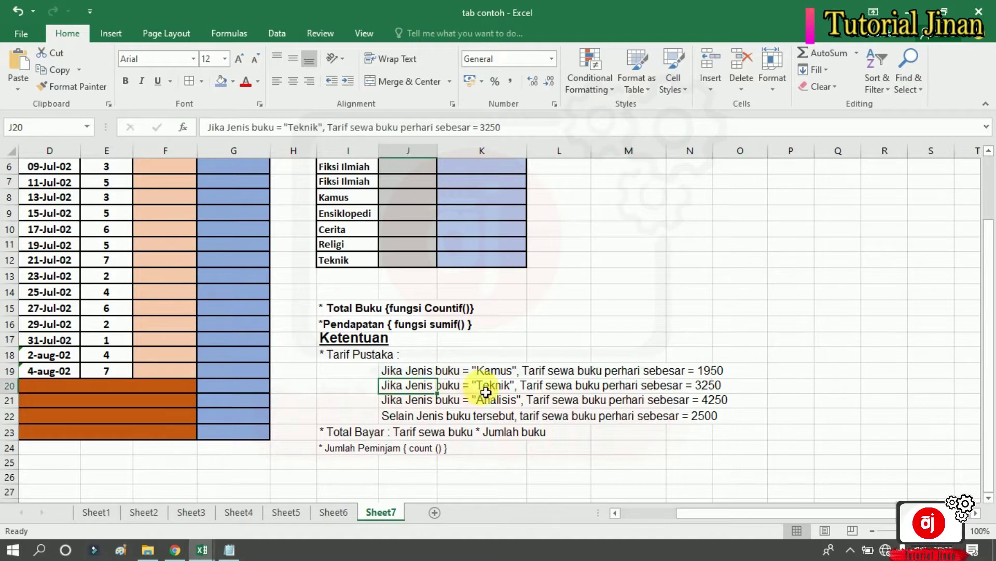
{"action": "left_click", "coordinate": [519, 385]}
{"action": "left_click", "coordinate": [563, 386]}
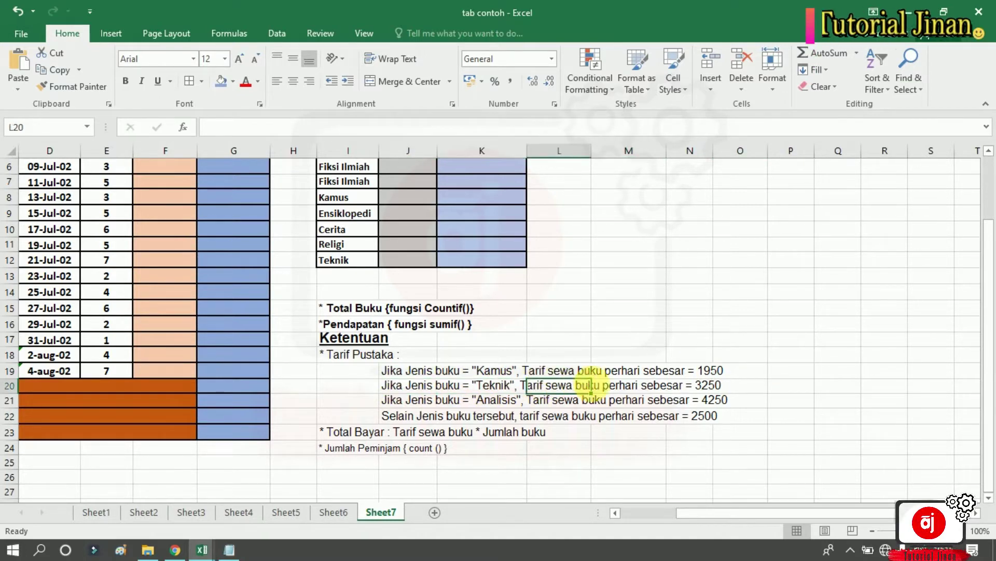
{"action": "left_click", "coordinate": [747, 393]}
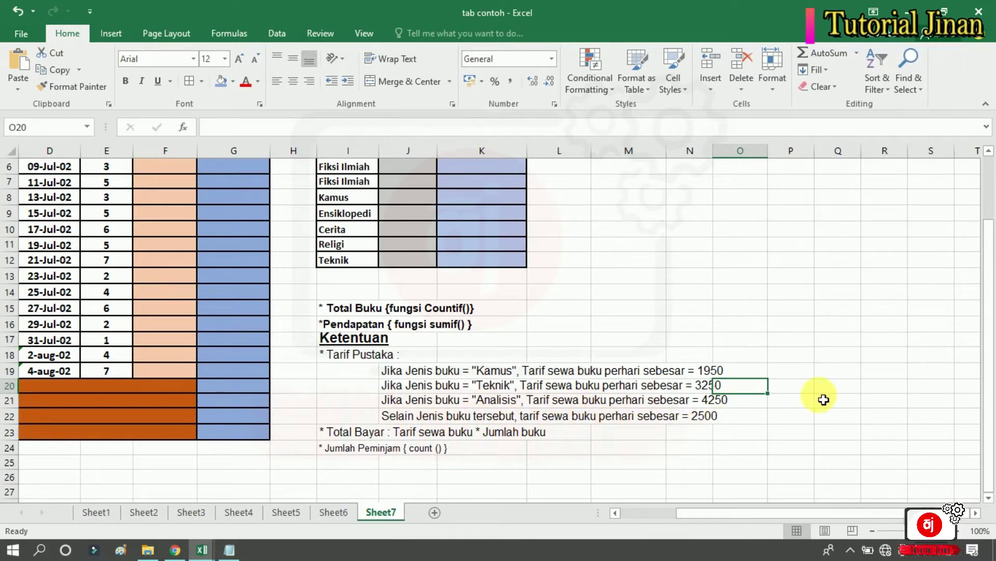
Start an IF formula in Tarif Pustaka cell F6 that returns 1950 when C6 equals "Kamus".
{"action": "left_click_drag", "start_coordinate": [993, 319], "coordinate": [990, 269]}
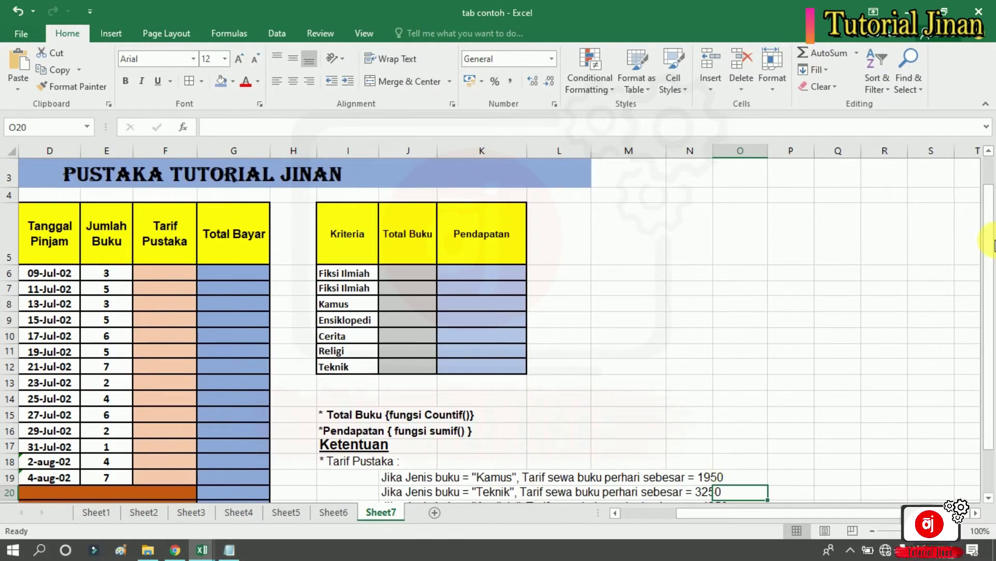
{"action": "left_click_drag", "start_coordinate": [994, 262], "coordinate": [993, 276]}
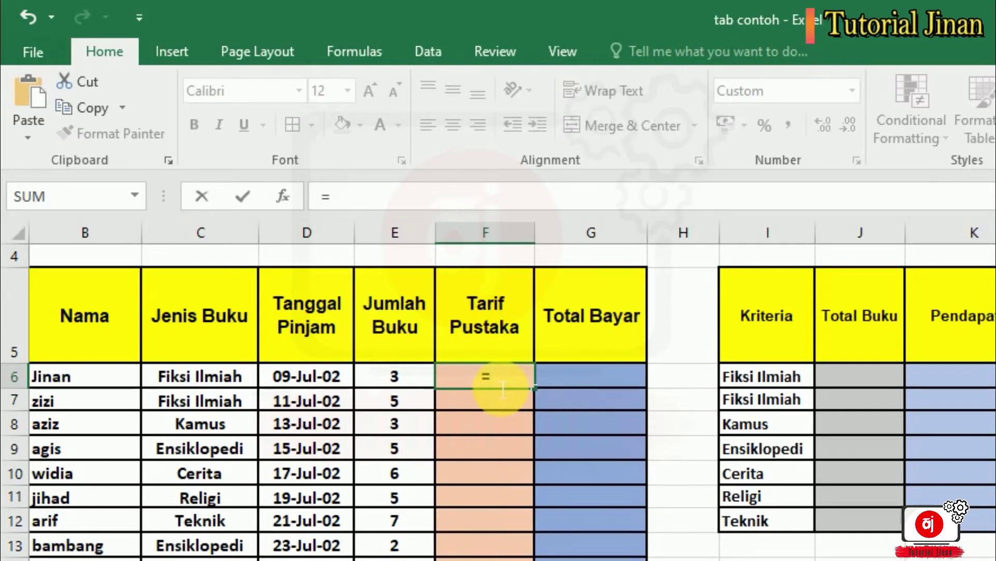
{"action": "type", "text": "if"}
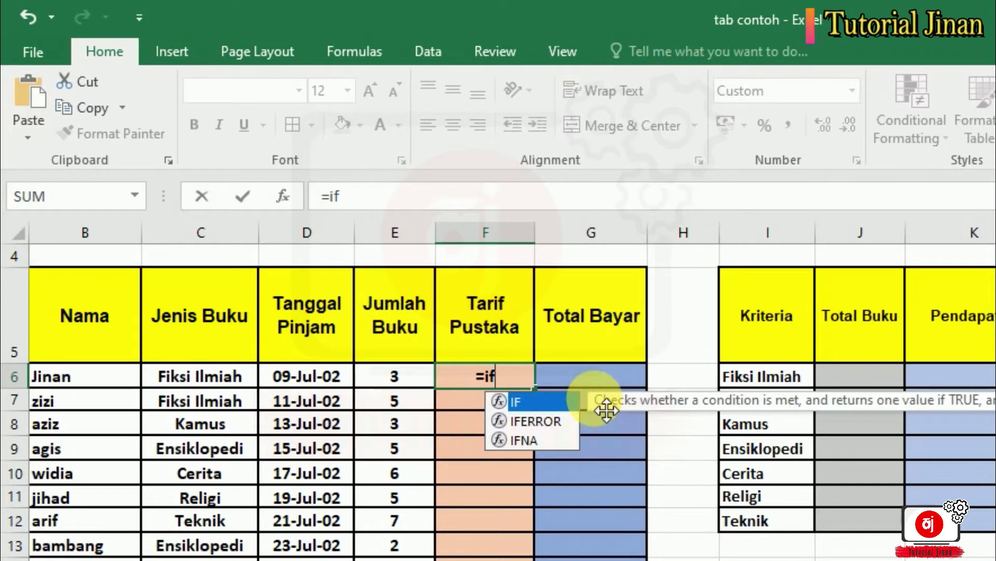
{"action": "type", "text": "("}
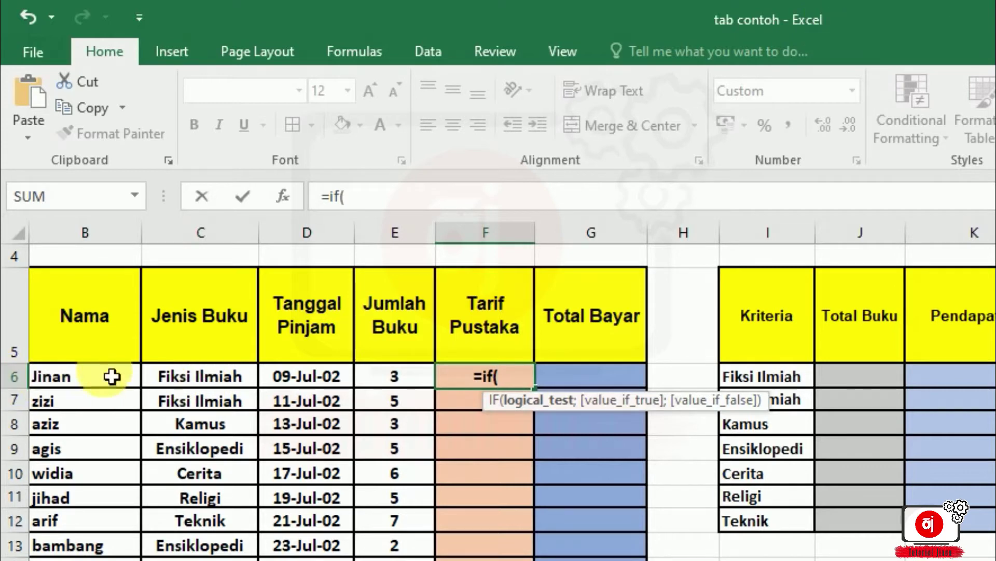
{"action": "left_click", "coordinate": [197, 382]}
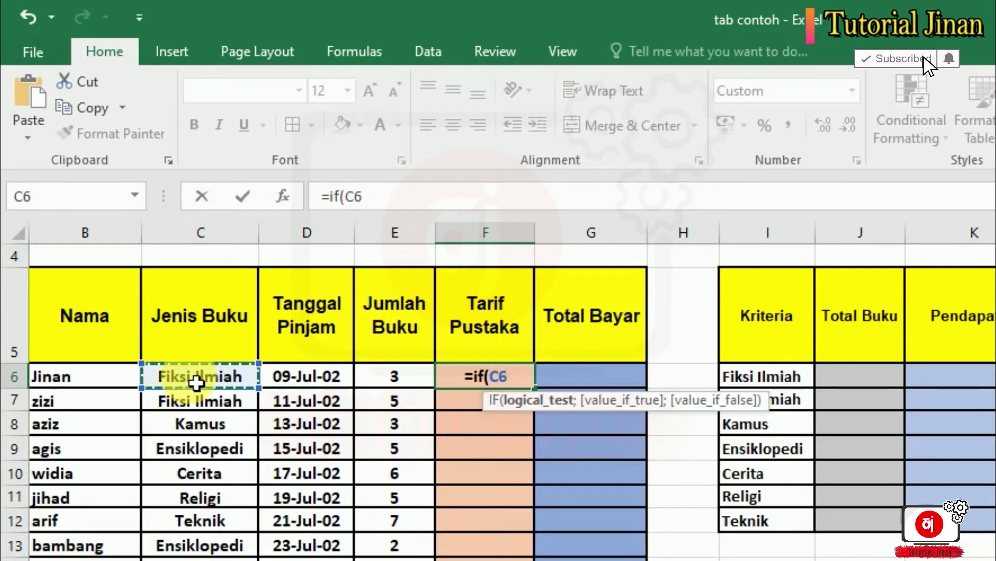
{"action": "type", "text": "="}
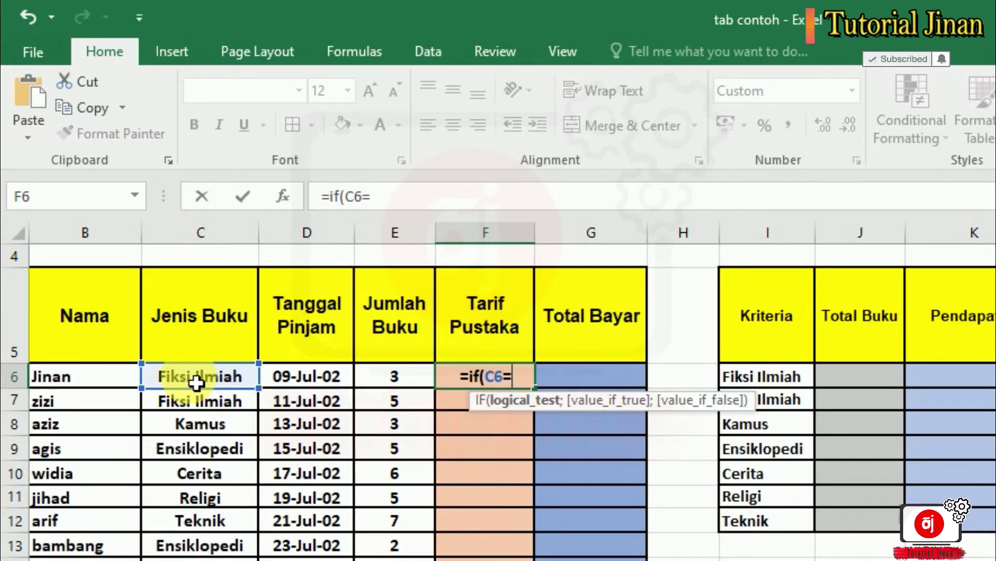
{"action": "type", "text": "\""}
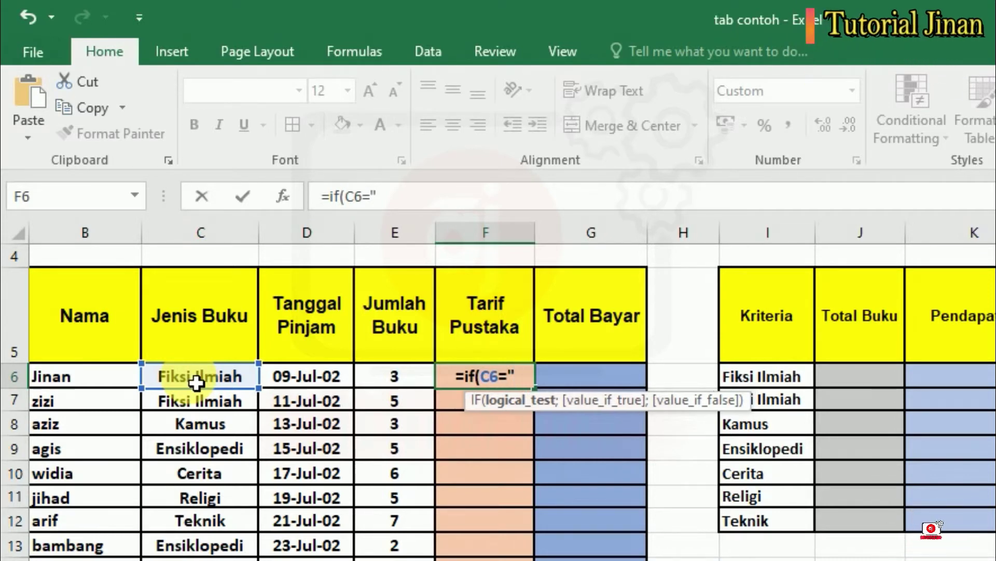
{"action": "type", "text": "Kamus"}
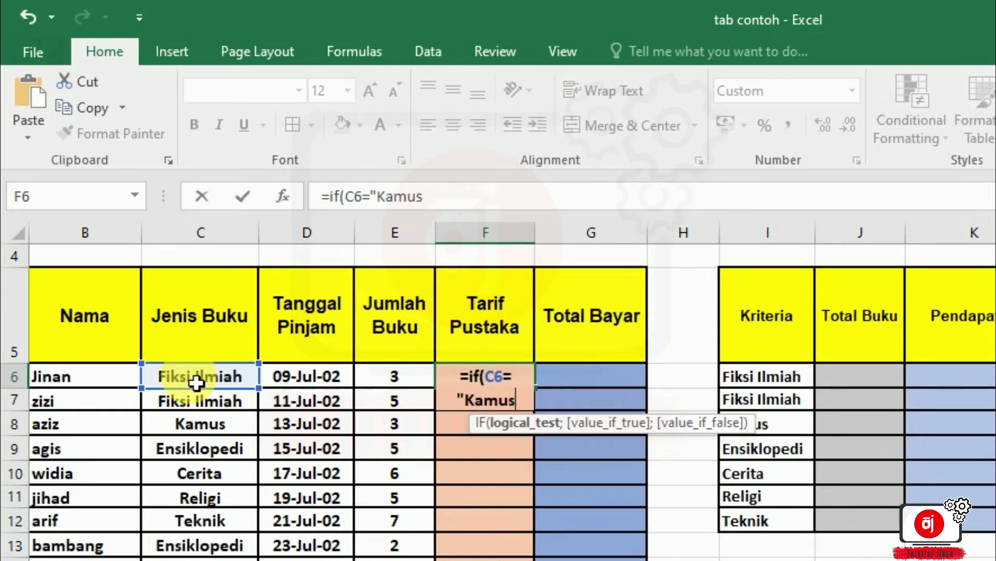
{"action": "type", "text": "\""}
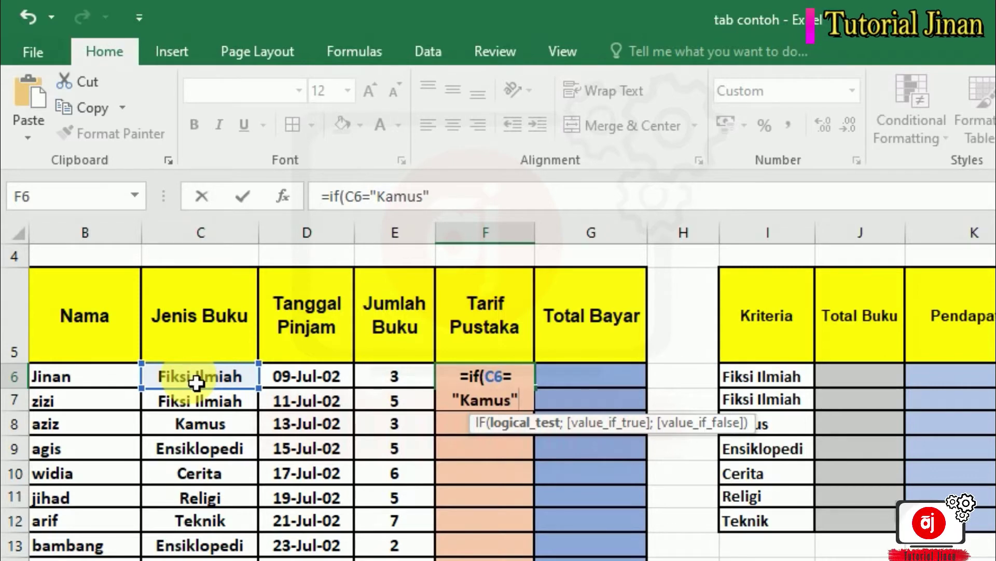
{"action": "type", "text": ";"}
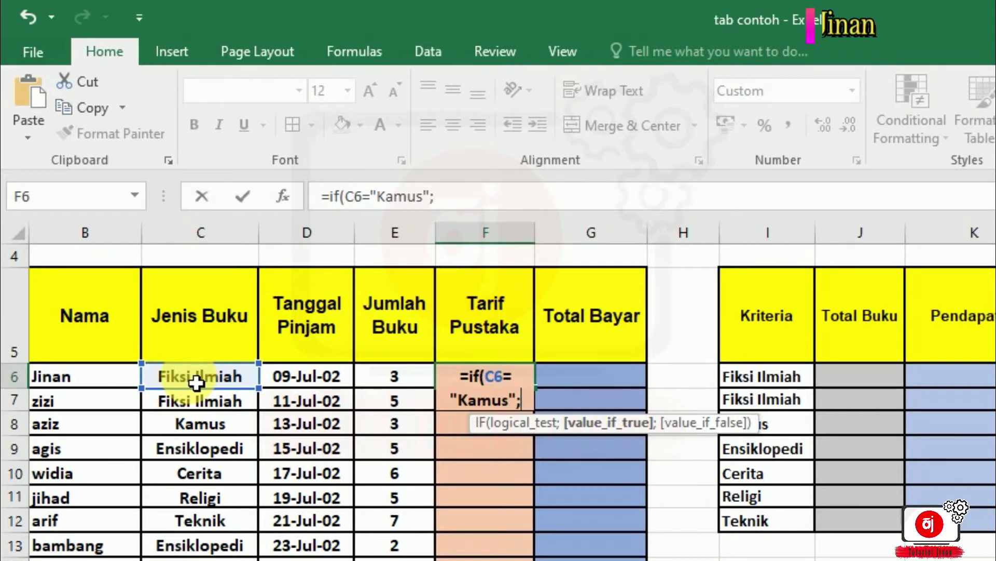
{"action": "type", "text": "1"}
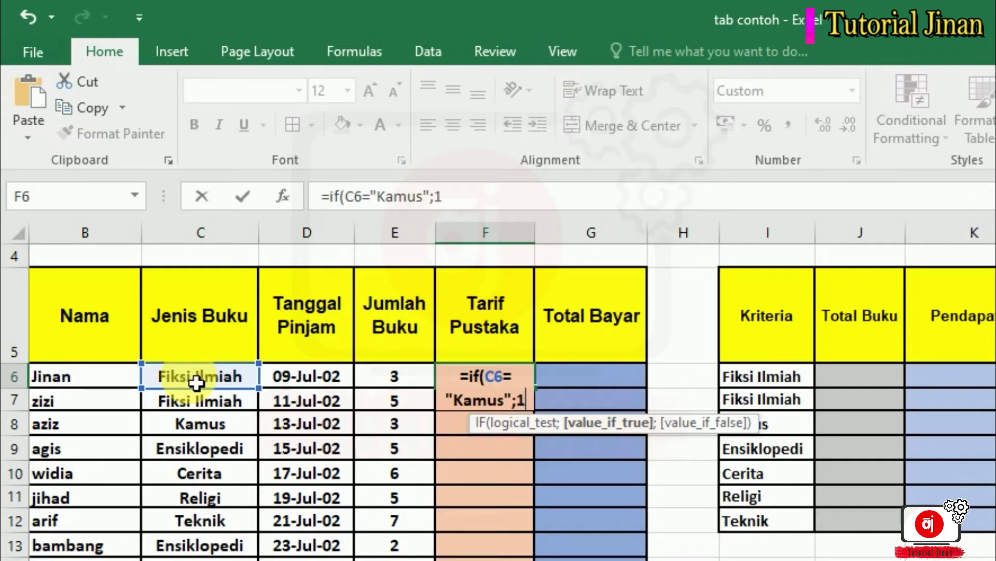
{"action": "type", "text": "950"}
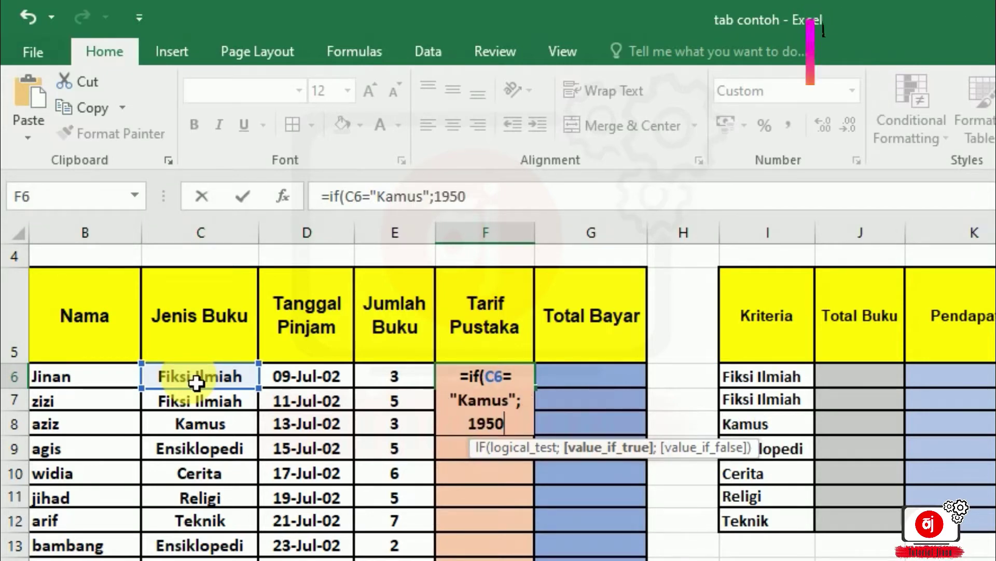
Nest a second IF as the false value in the F6 formula, returning 3250 when C6 equals "Teknik".
{"action": "type", "text": ";"}
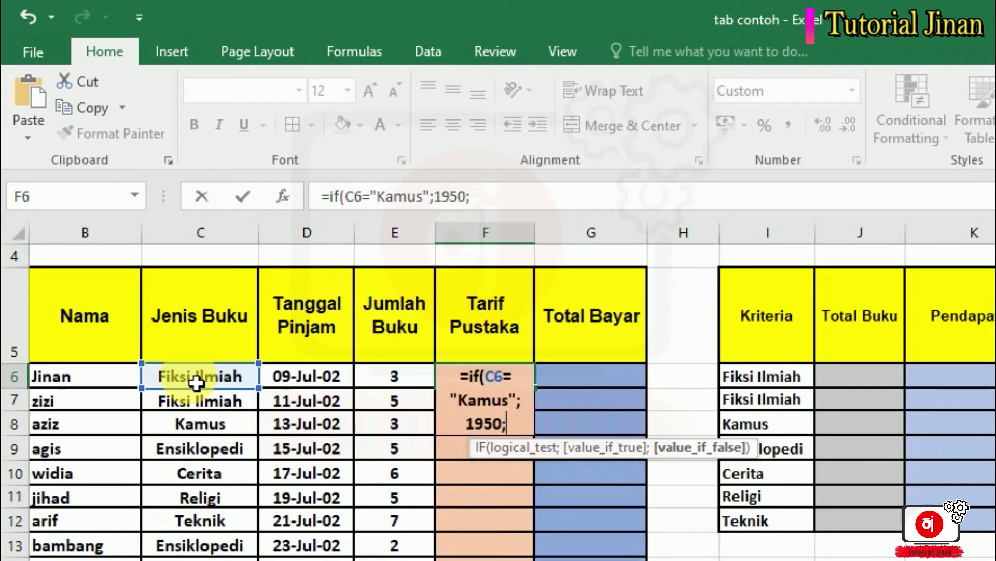
{"action": "type", "text": "i"}
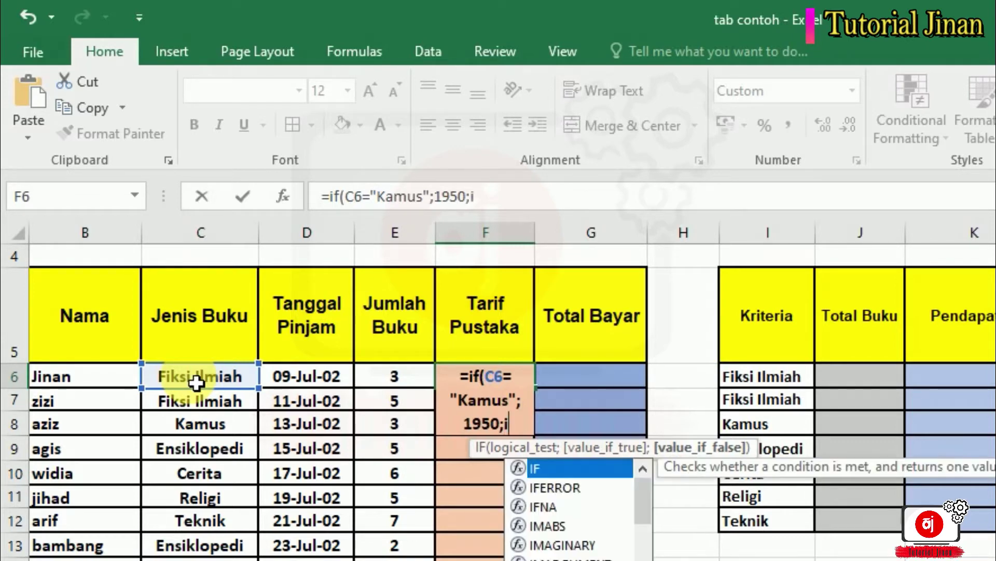
{"action": "type", "text": "f"}
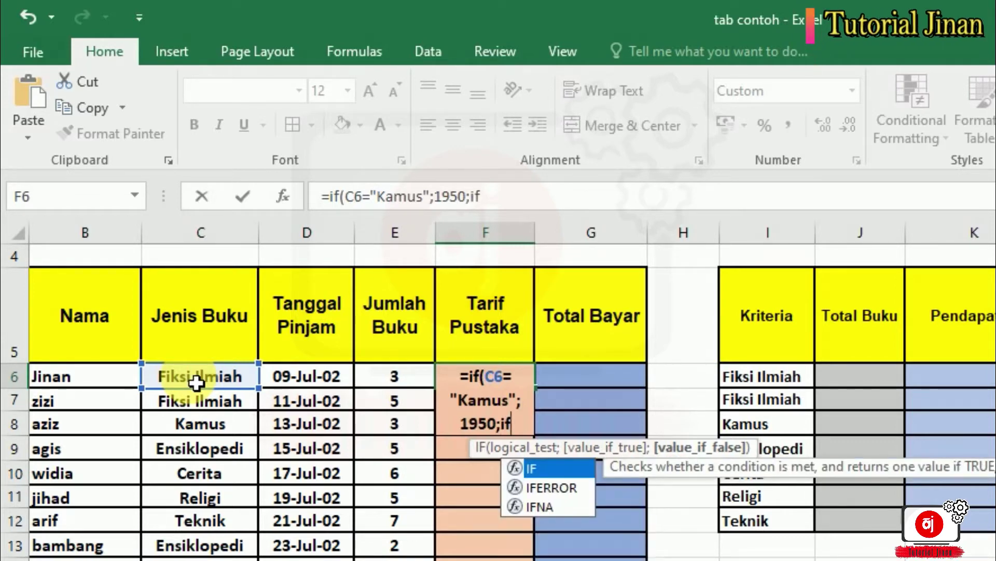
{"action": "type", "text": "("}
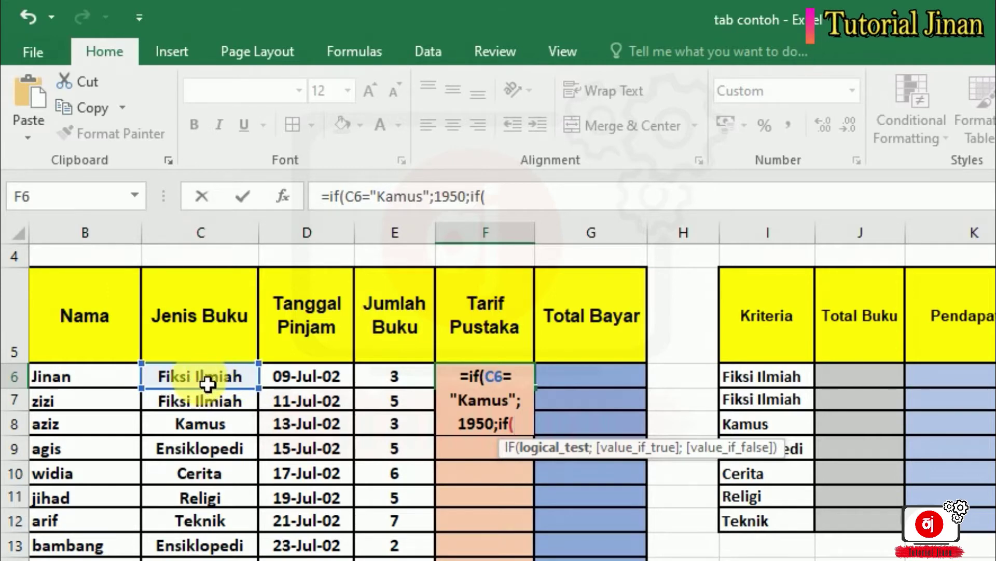
{"action": "left_click", "coordinate": [210, 383]}
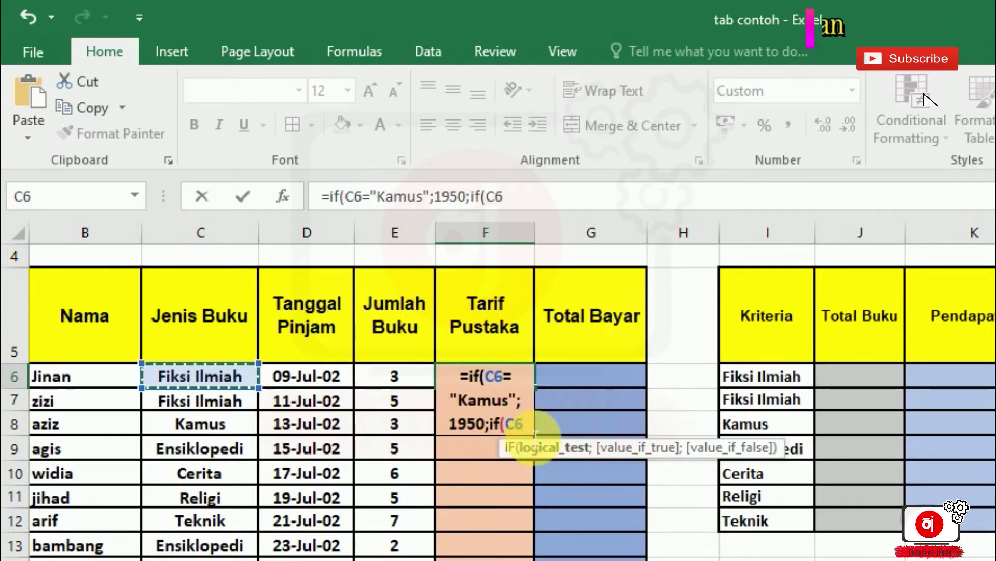
{"action": "type", "text": "="}
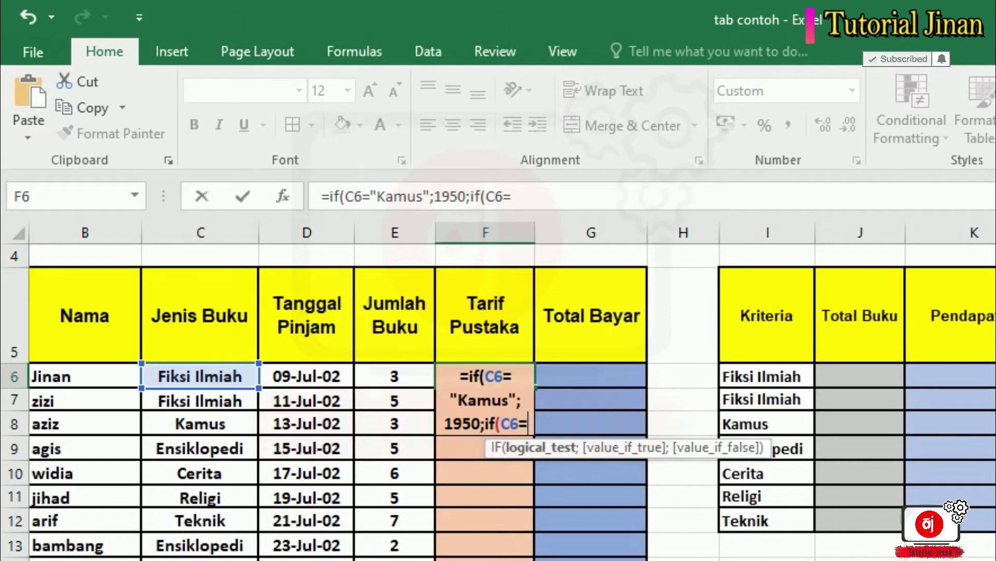
{"action": "type", "text": "\""}
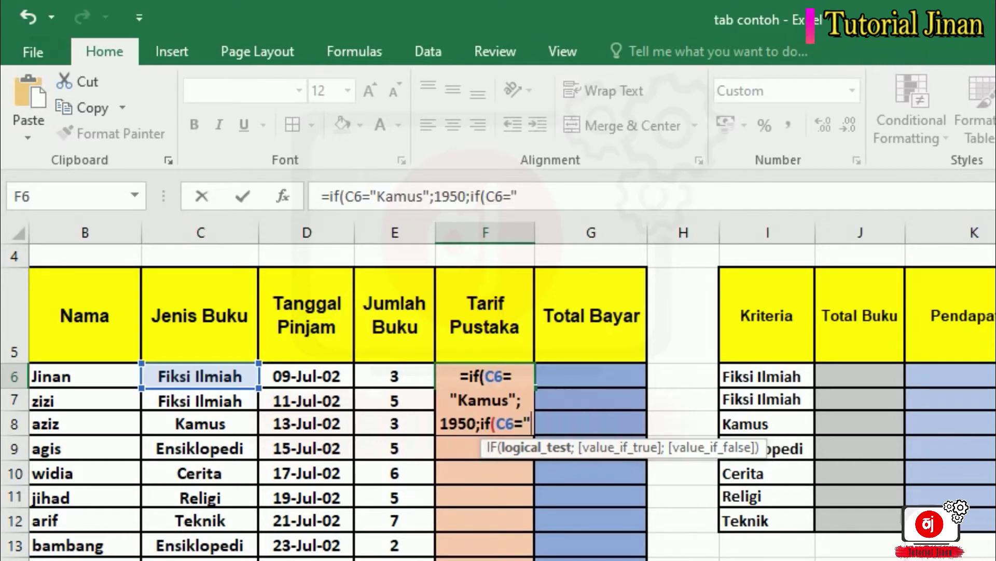
{"action": "type", "text": "Teknik"}
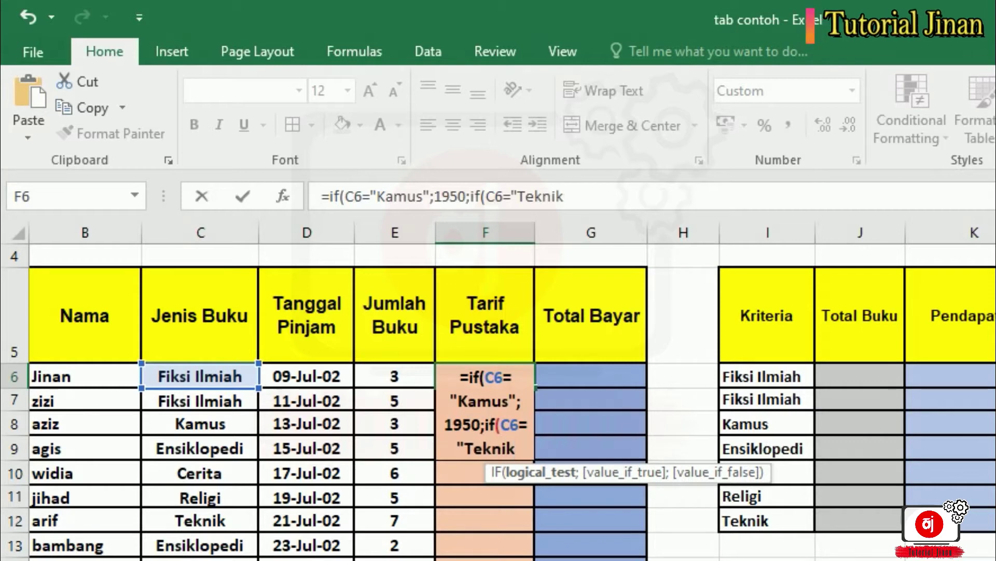
{"action": "type", "text": "\""}
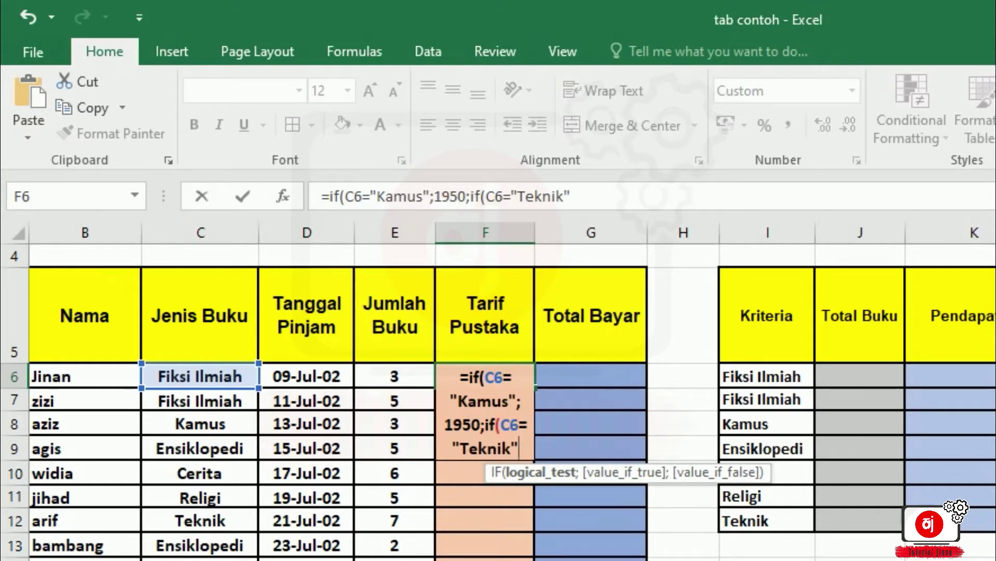
{"action": "type", "text": ";"}
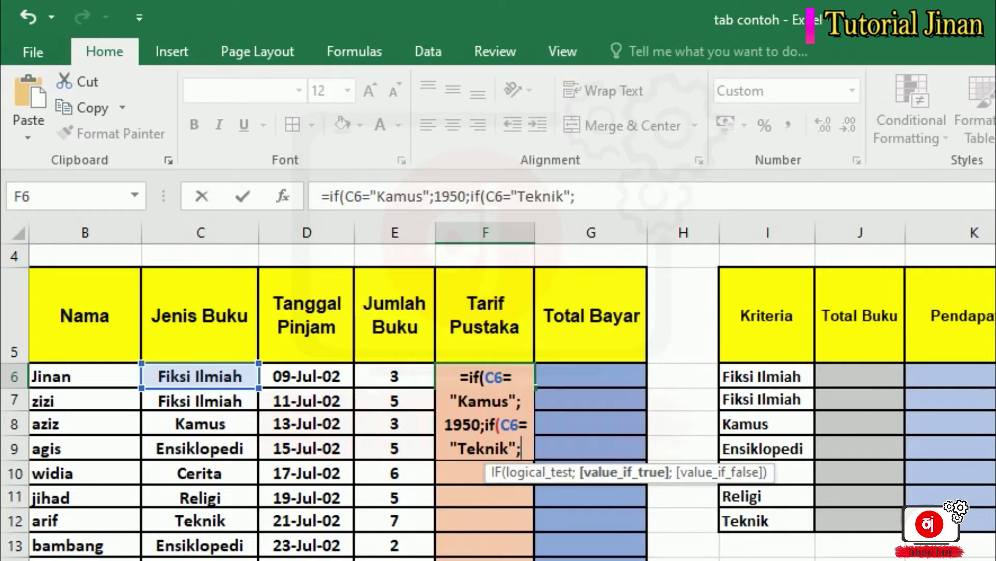
{"action": "type", "text": "3250"}
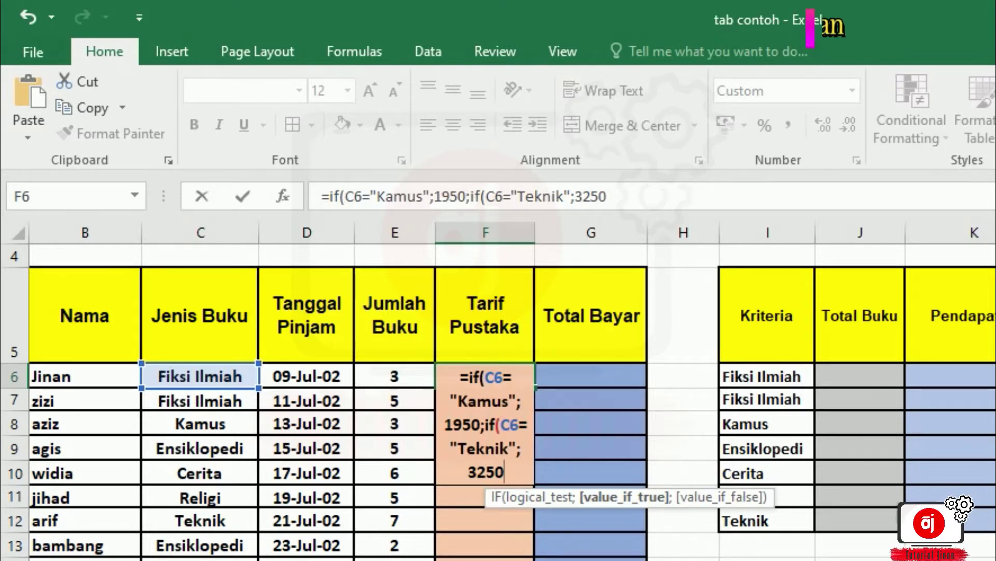
Nest a third IF as the false value in the F6 formula, returning 4250 when C6 equals "Analisi".
{"action": "type", "text": ";"}
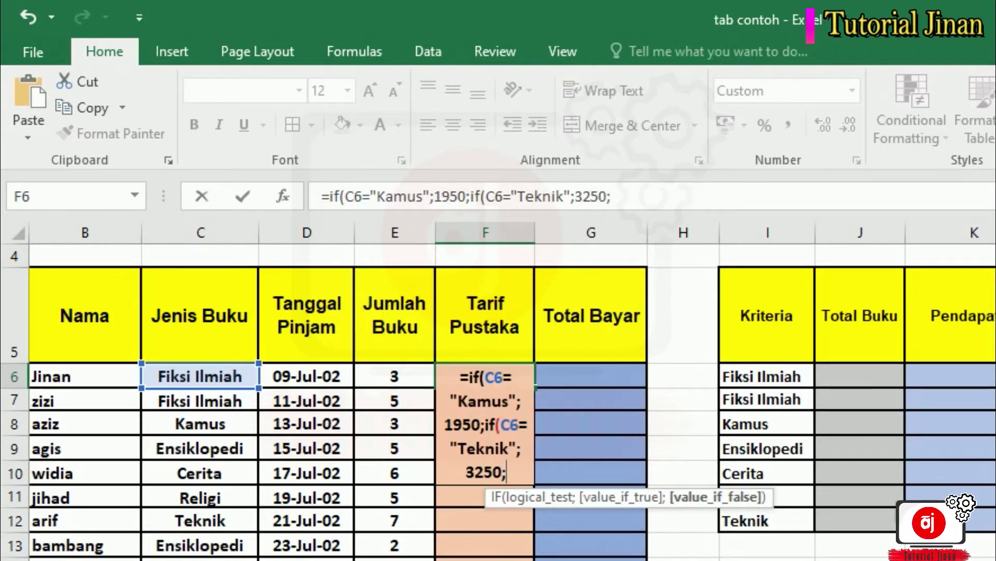
{"action": "type", "text": "if"}
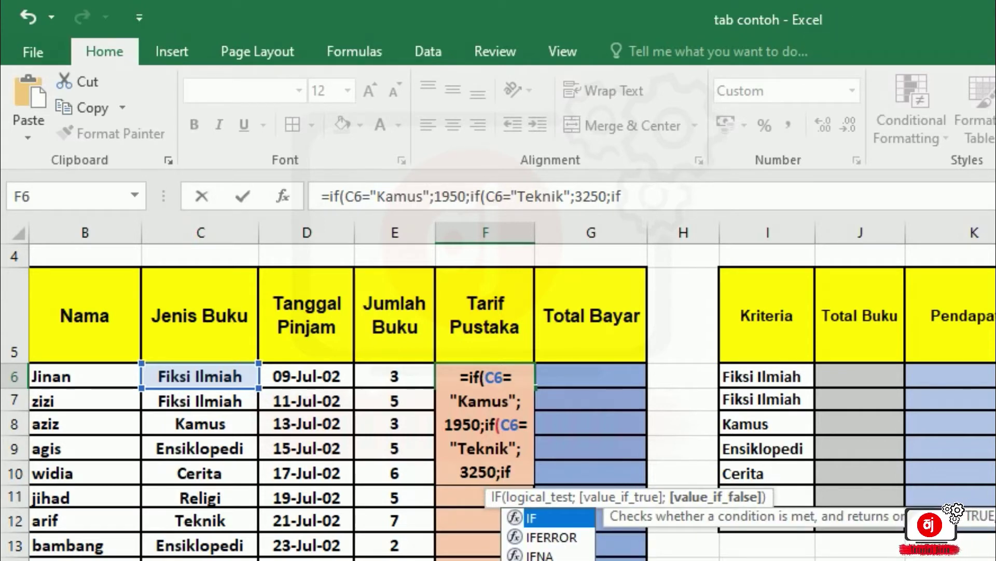
{"action": "type", "text": "("}
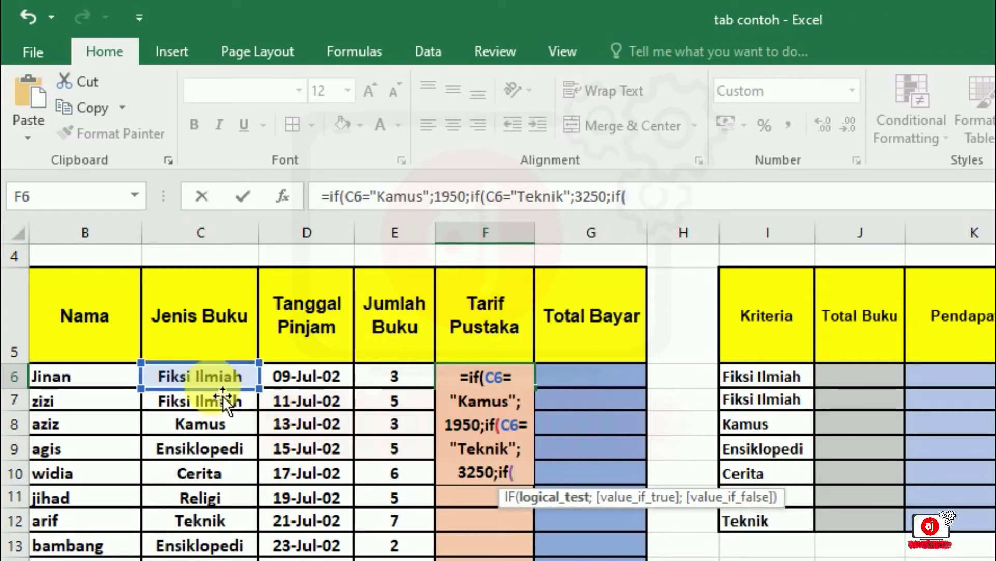
{"action": "left_click", "coordinate": [208, 384]}
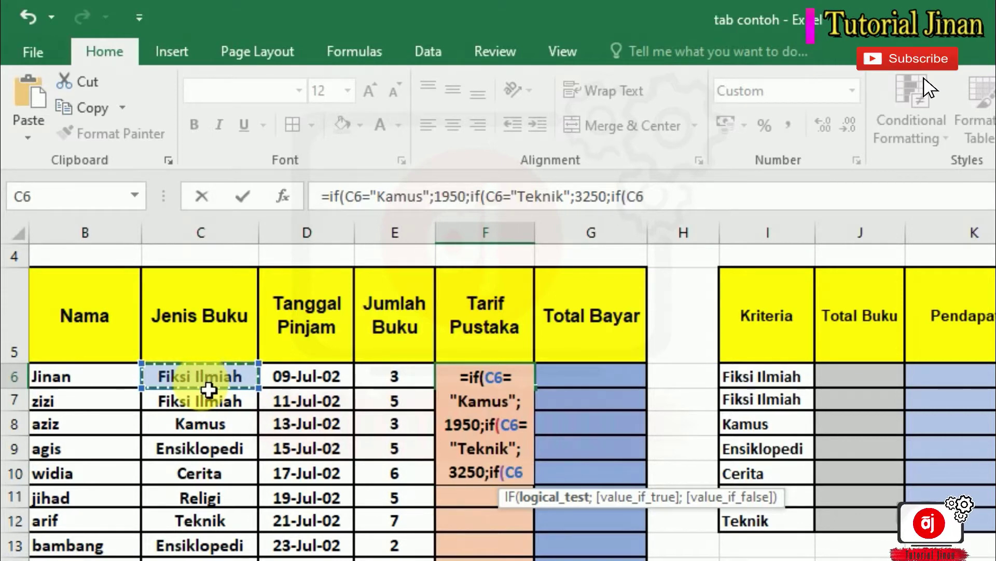
{"action": "type", "text": "="}
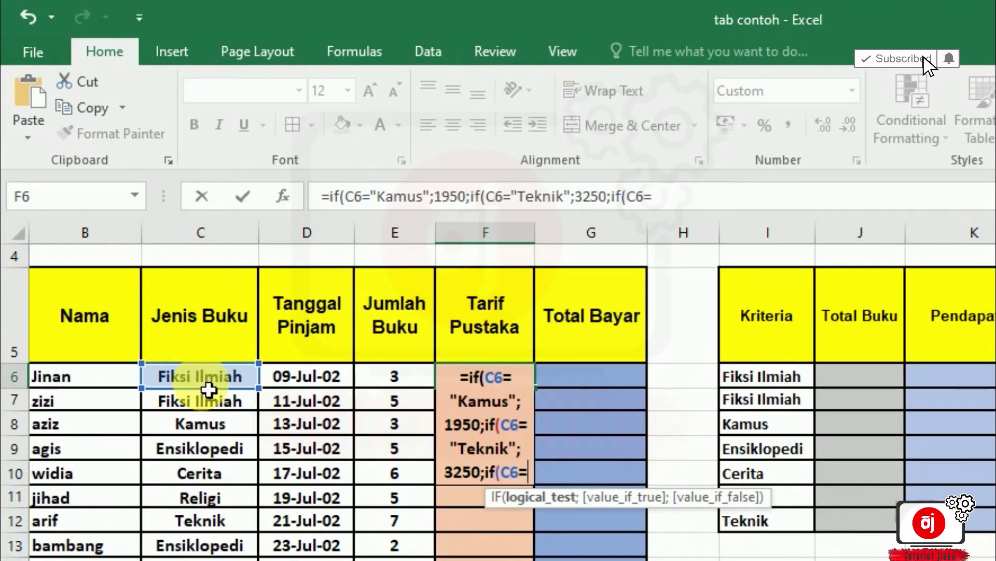
{"action": "type", "text": "\""}
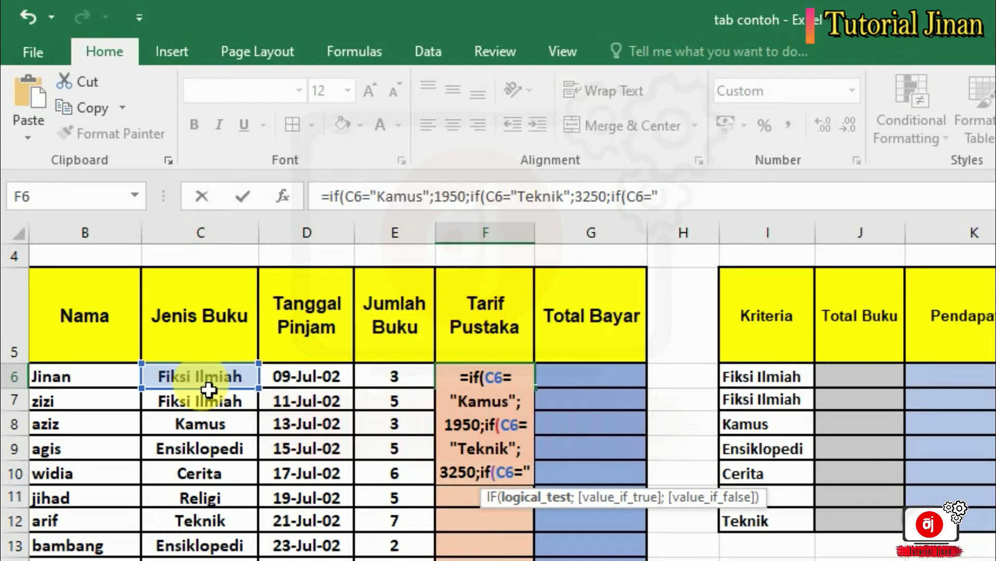
{"action": "type", "text": "ana"}
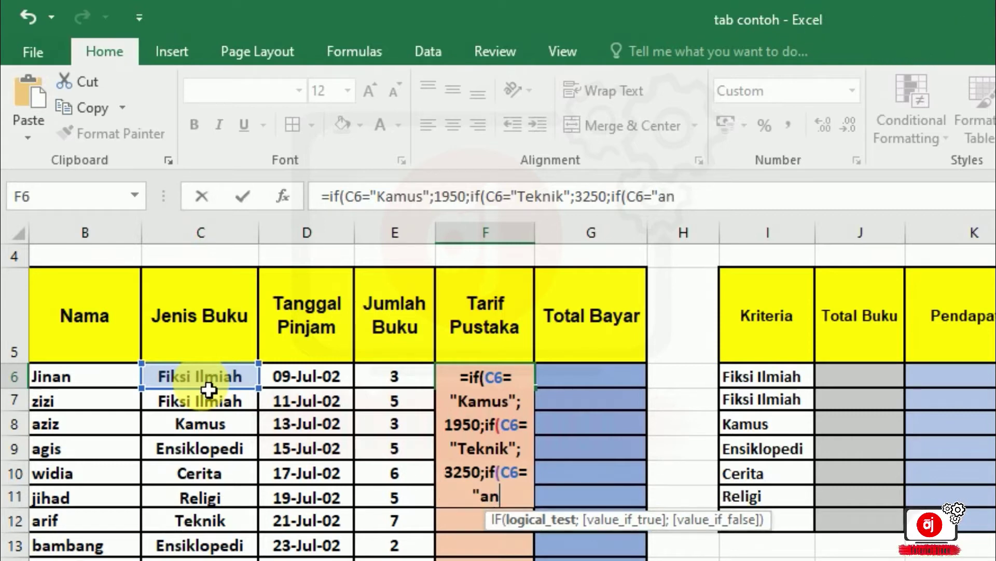
{"action": "key", "text": "BackSpace"}
{"action": "key", "text": "BackSpace"}
{"action": "key", "text": "BackSpace"}
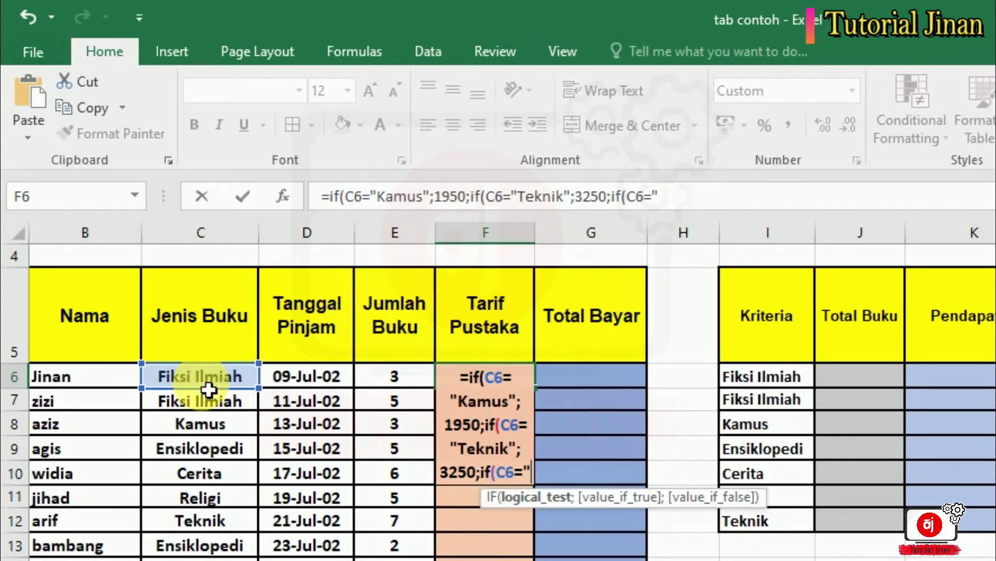
{"action": "type", "text": "A"}
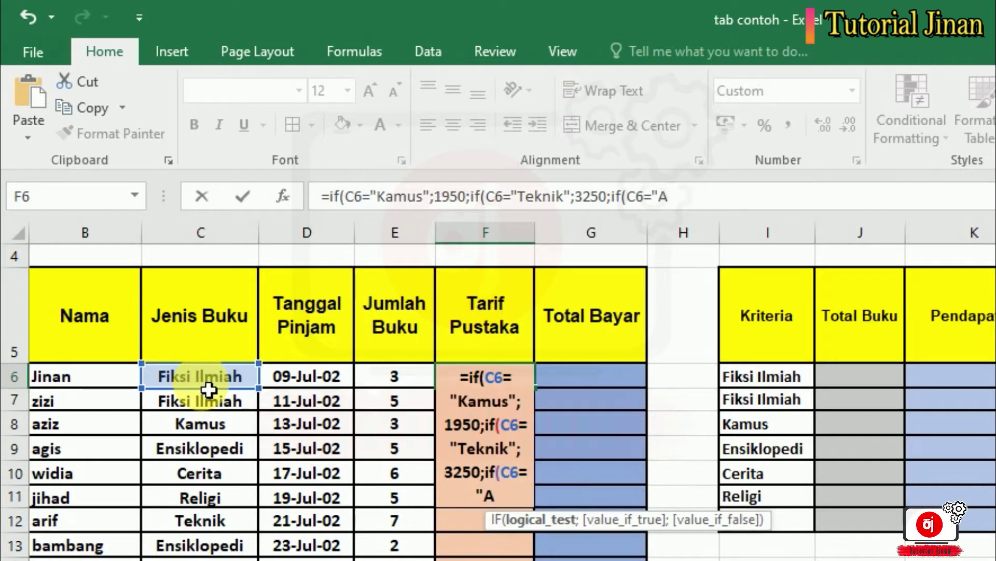
{"action": "type", "text": "nalisi"}
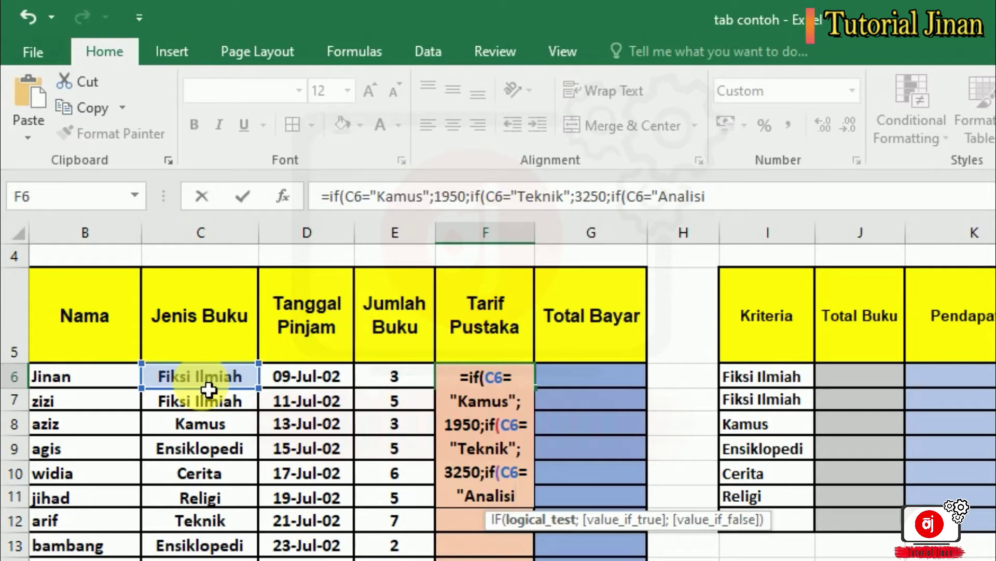
{"action": "type", "text": "\""}
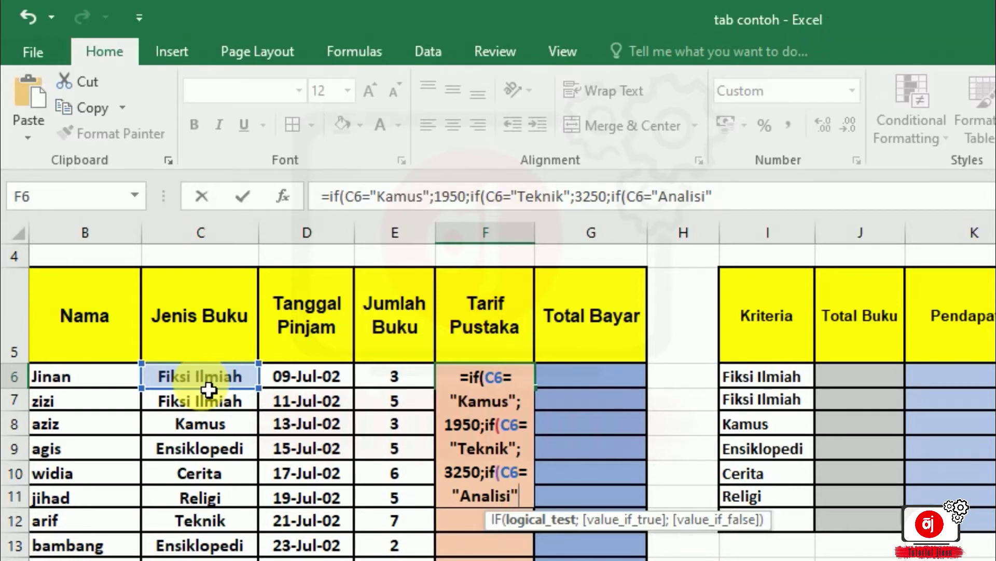
{"action": "type", "text": ";"}
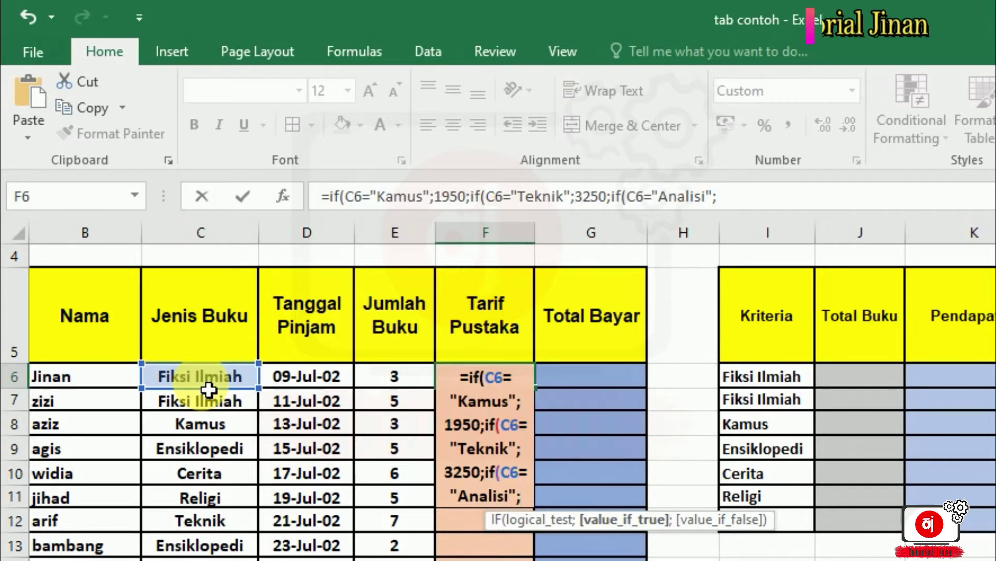
{"action": "type", "text": "4"}
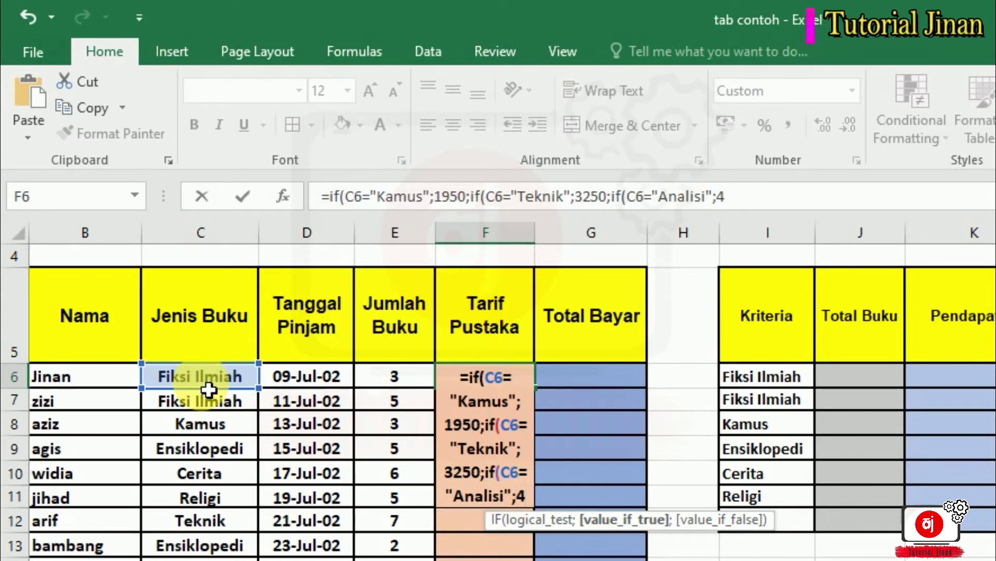
{"action": "type", "text": "250"}
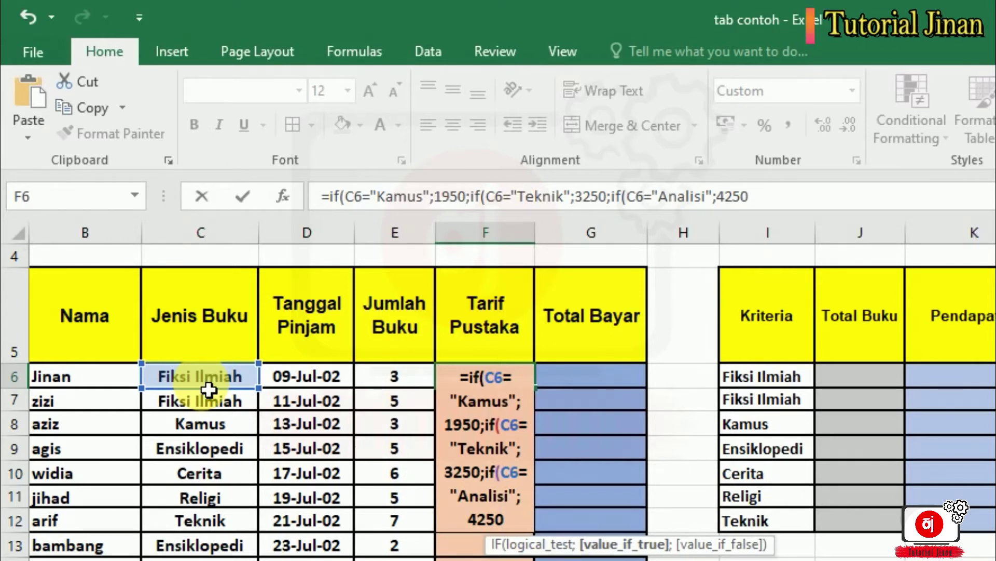
Finish the F6 formula with 2500 as the final false value, close all three IFs and commit it.
{"action": "type", "text": ";"}
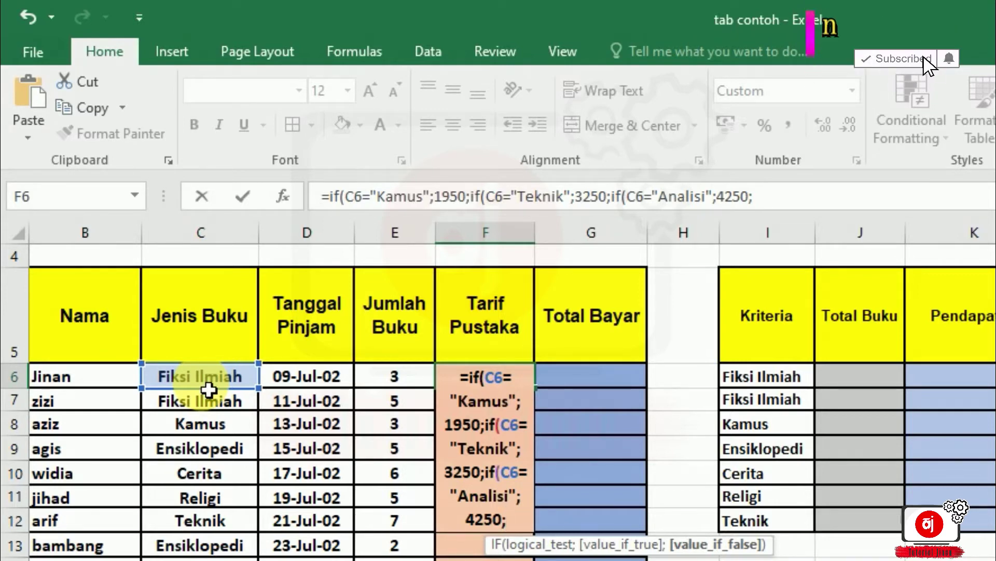
{"action": "type", "text": "250"}
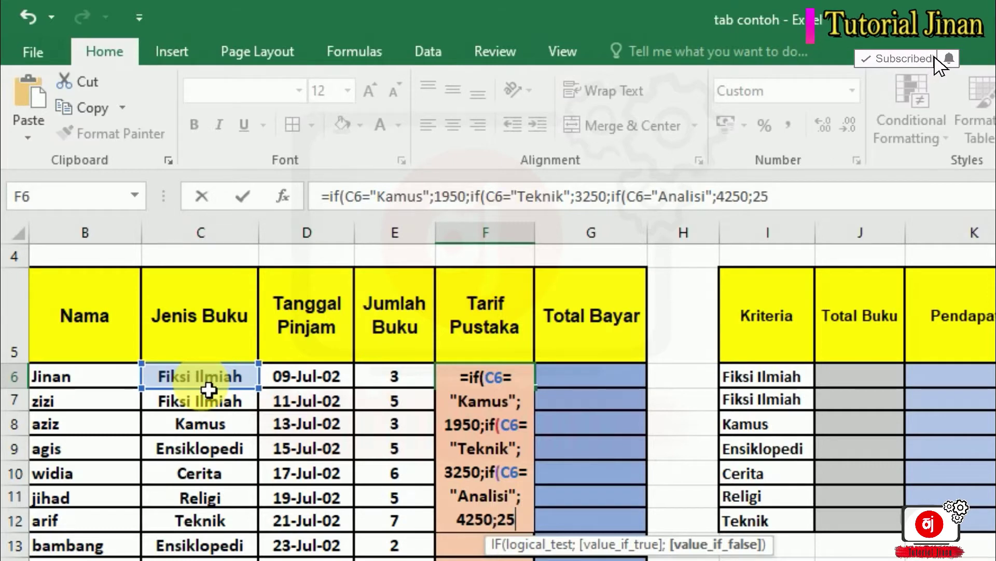
{"action": "type", "text": "0"}
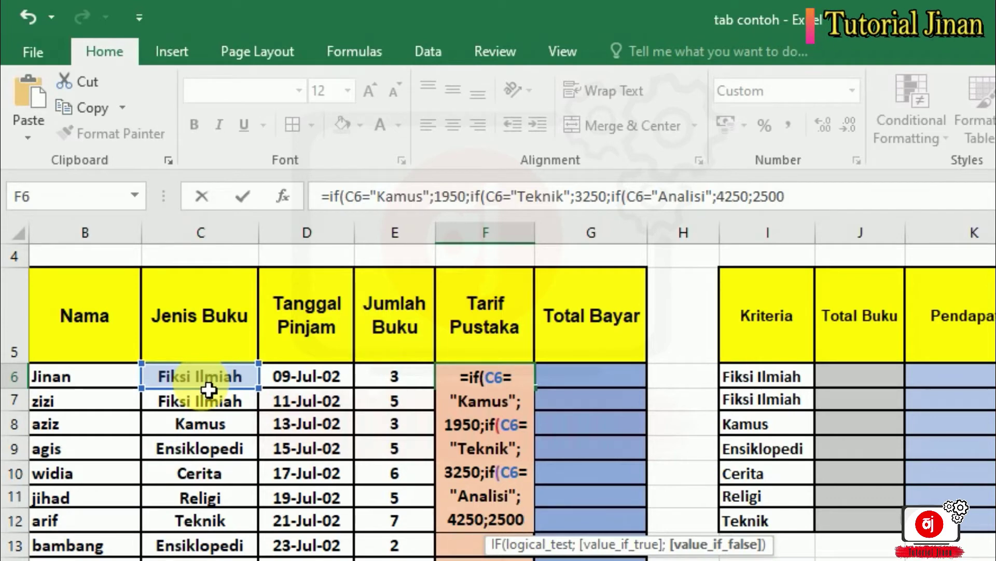
{"action": "type", "text": ")))"}
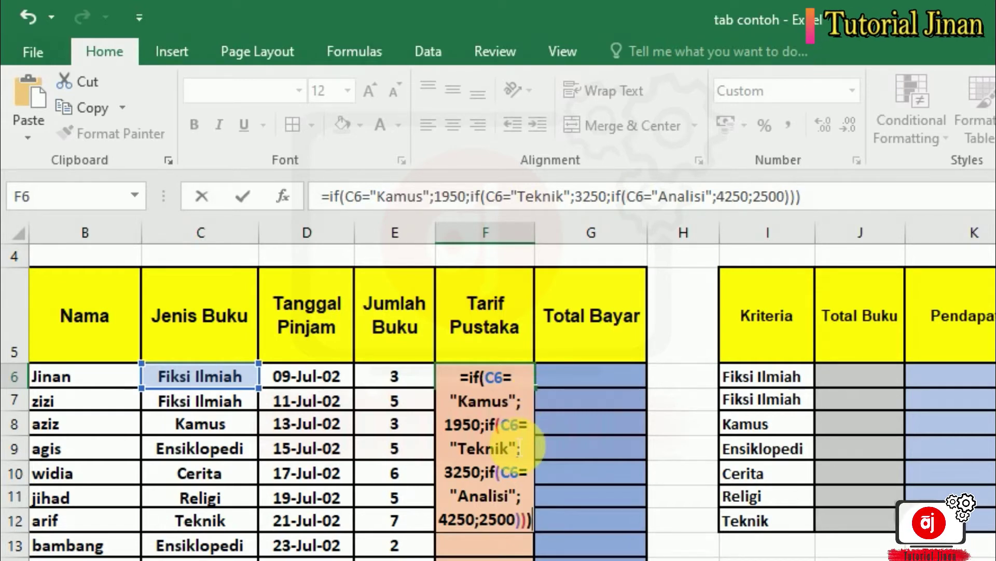
{"action": "key", "text": "Return"}
{"action": "left_click", "coordinate": [511, 376]}
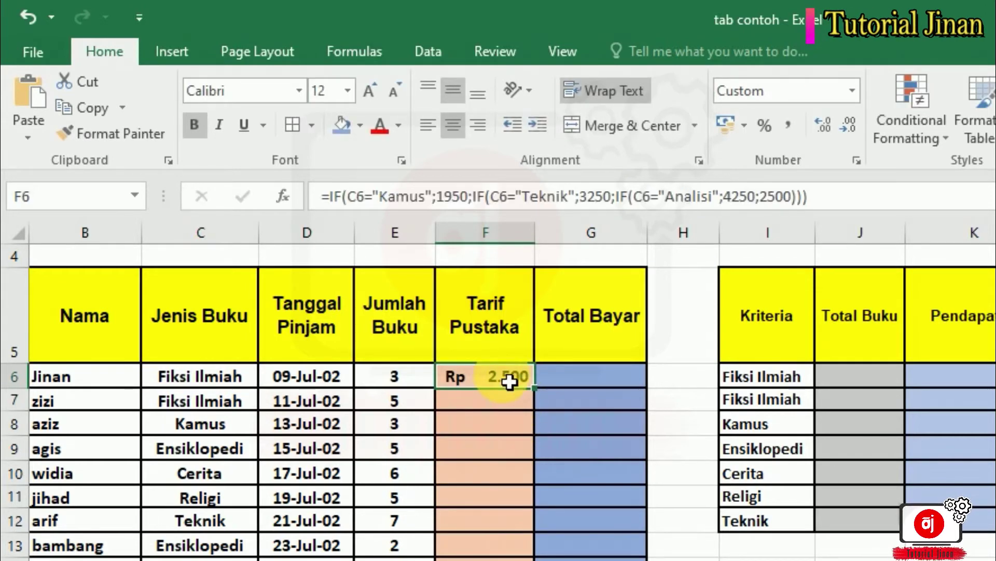
Widen the Tarif Pustaka column slightly and fill the F6 formula down through F19.
{"action": "left_click_drag", "start_coordinate": [546, 244], "coordinate": [556, 241]}
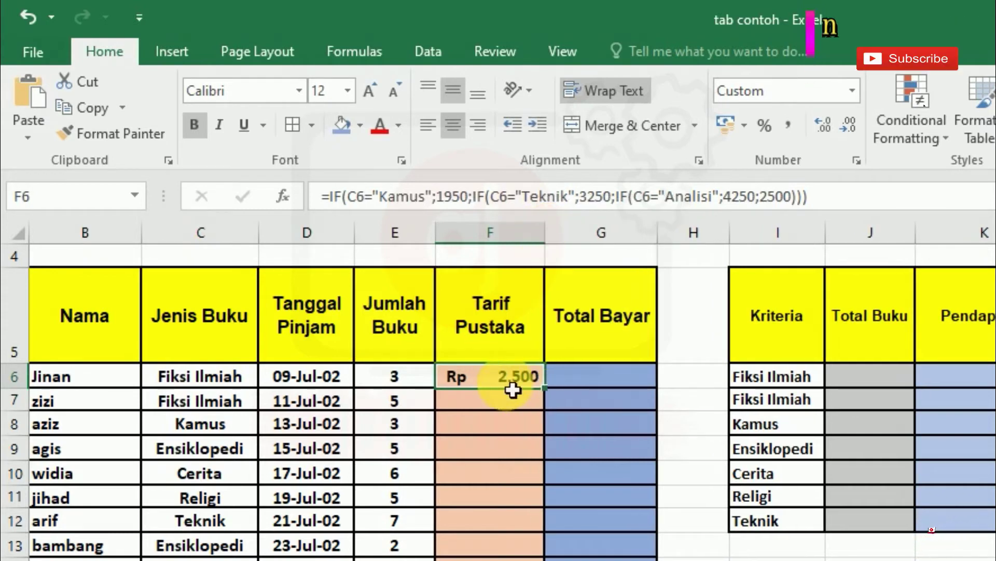
{"action": "left_click_drag", "start_coordinate": [808, 196], "coordinate": [529, 198]}
{"action": "key", "text": "Return"}
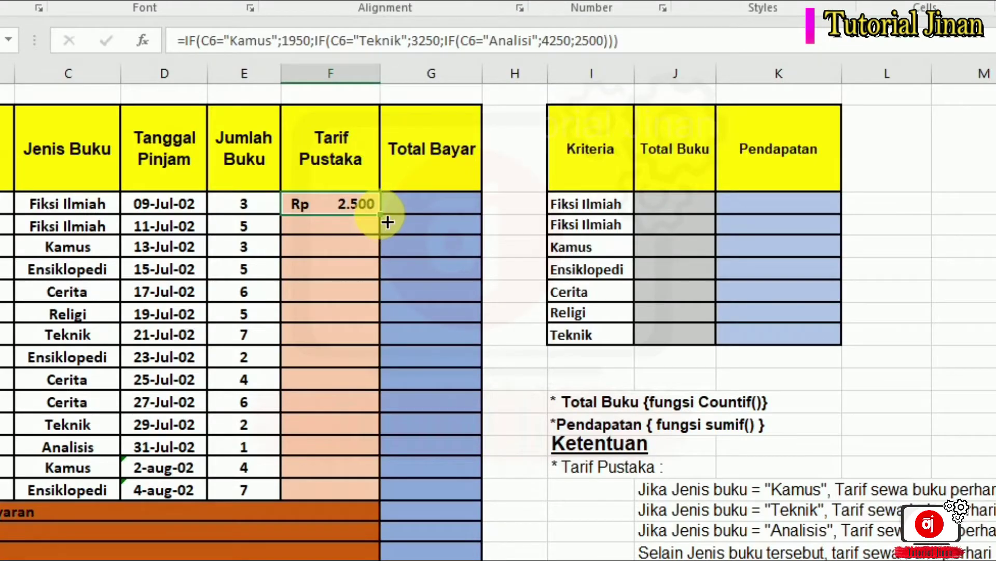
{"action": "mouse_move", "coordinate": [357, 254]}
{"action": "left_mouse_down"}
{"action": "mouse_move", "coordinate": [354, 330]}
{"action": "mouse_move", "coordinate": [386, 385]}
{"action": "mouse_move", "coordinate": [383, 502]}
{"action": "left_mouse_up"}
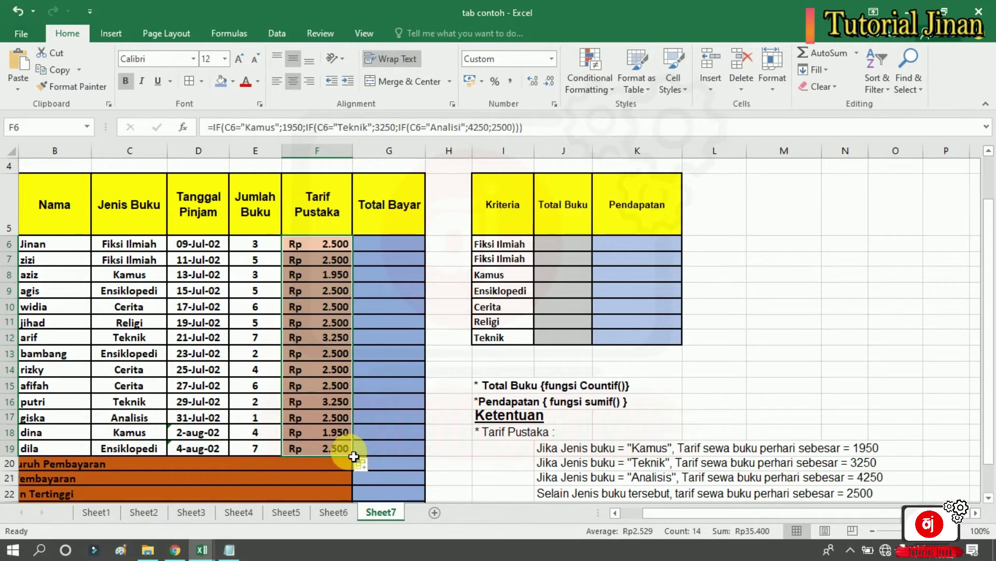
{"action": "left_click", "coordinate": [329, 250]}
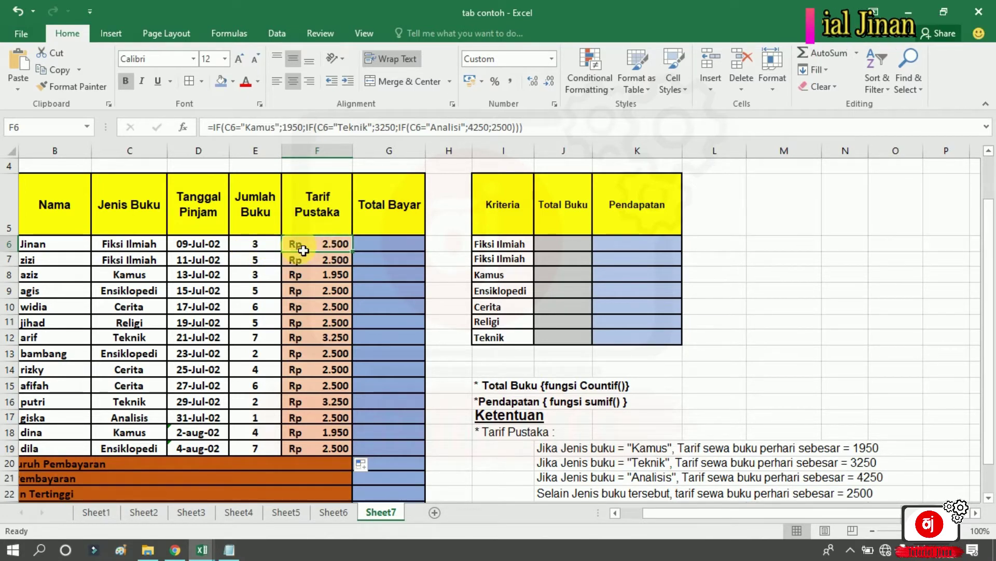
Check the Total Bayar rule under Ketentuan and enter the formula =F6*E6 in Total Bayar cell G6.
{"action": "left_click", "coordinate": [364, 251]}
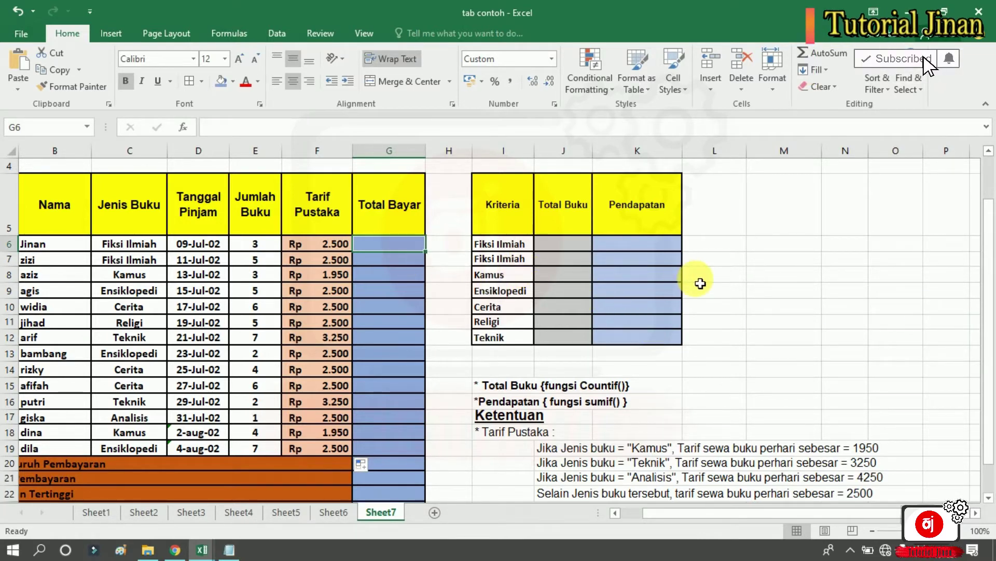
{"action": "left_click_drag", "start_coordinate": [992, 241], "coordinate": [986, 275]}
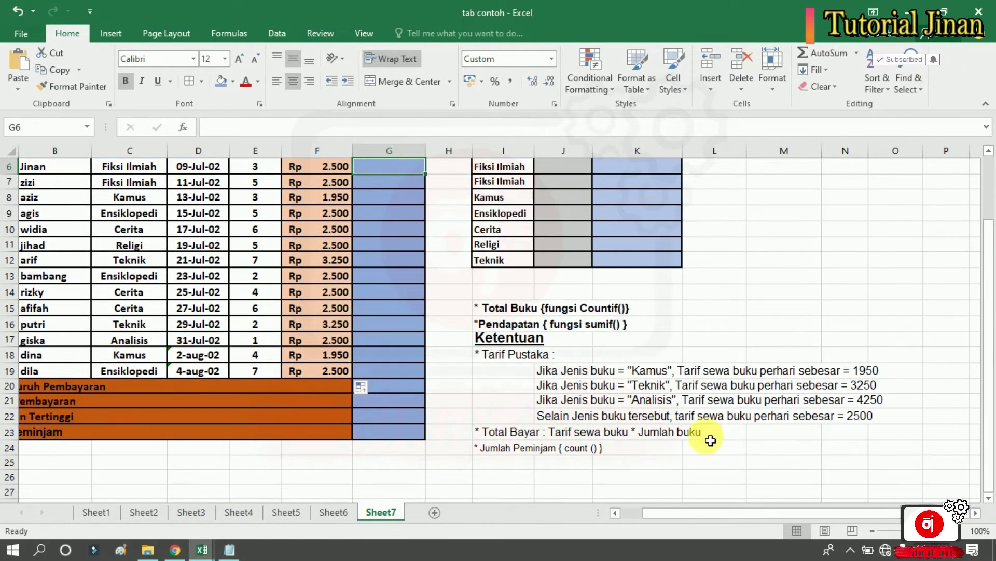
{"action": "left_click", "coordinate": [644, 432]}
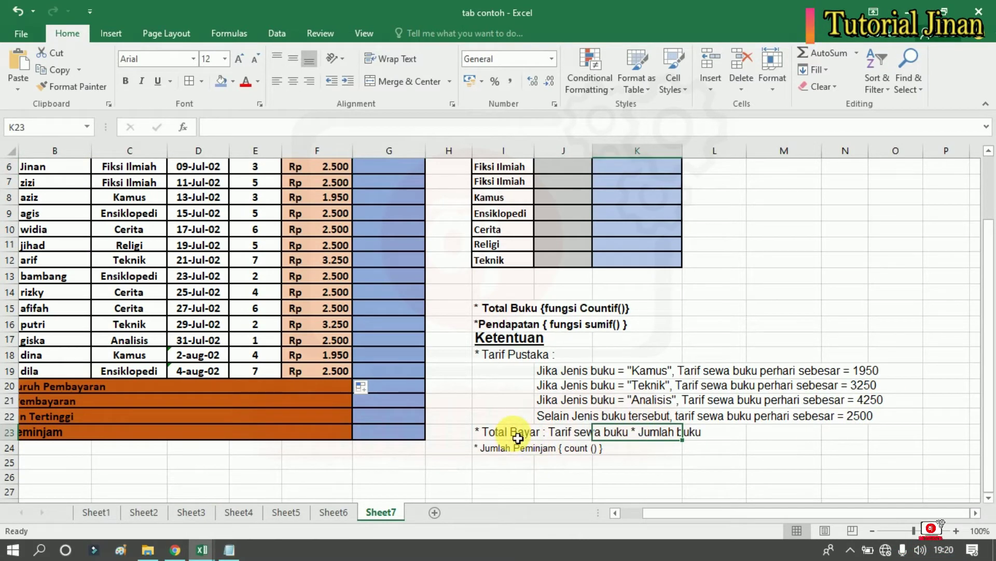
{"action": "left_click", "coordinate": [815, 464]}
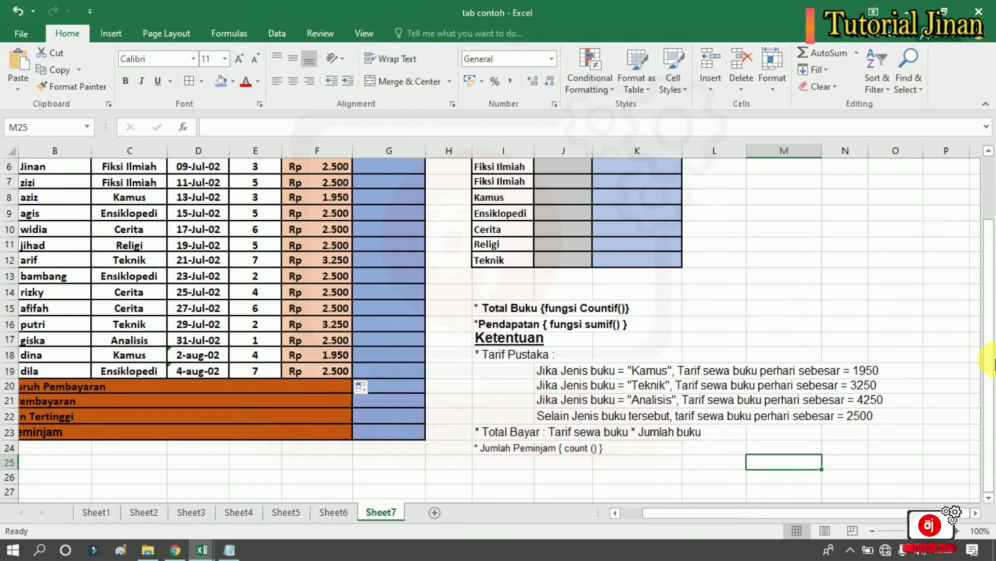
{"action": "left_click_drag", "start_coordinate": [993, 358], "coordinate": [993, 287]}
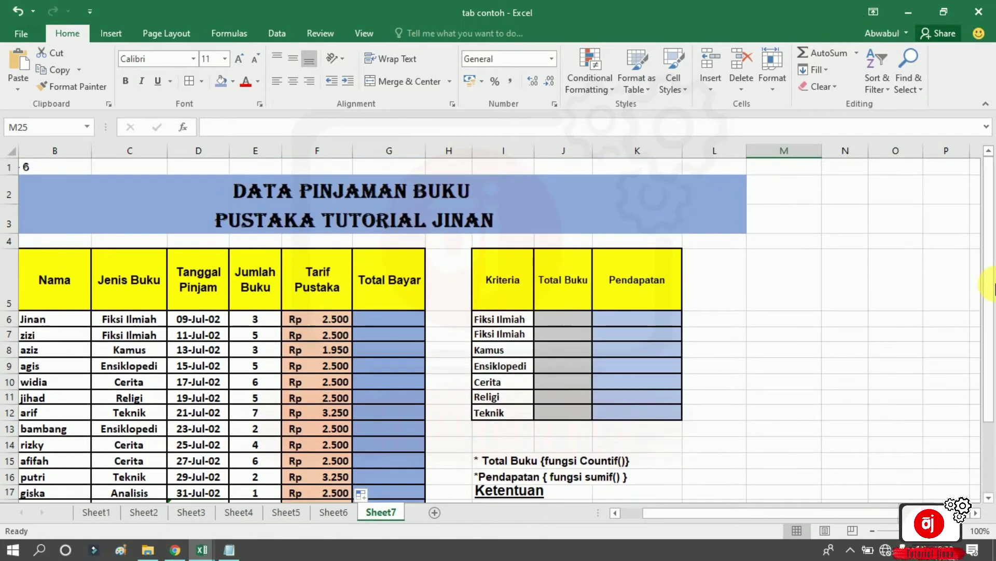
{"action": "left_click", "coordinate": [383, 321]}
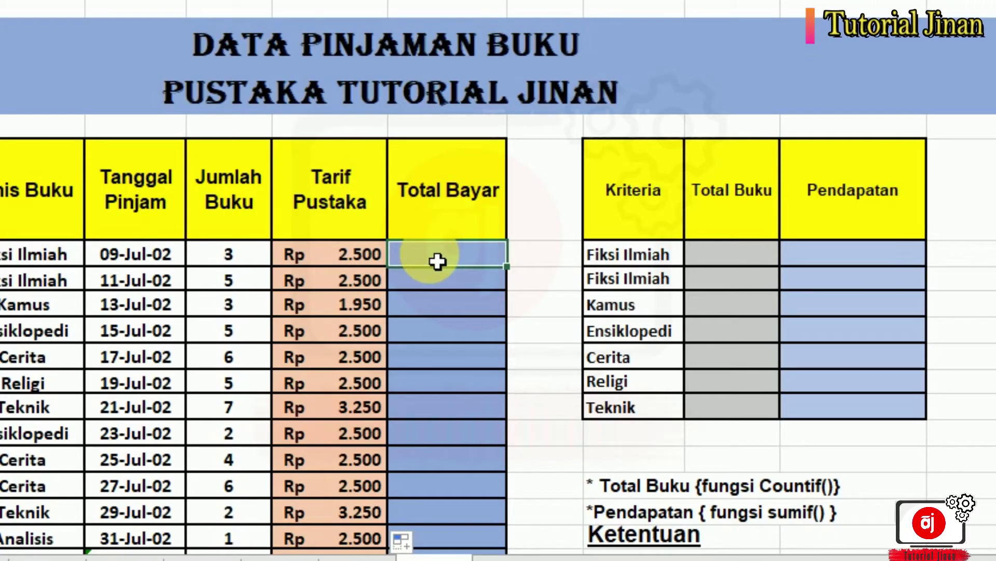
{"action": "type", "text": "="}
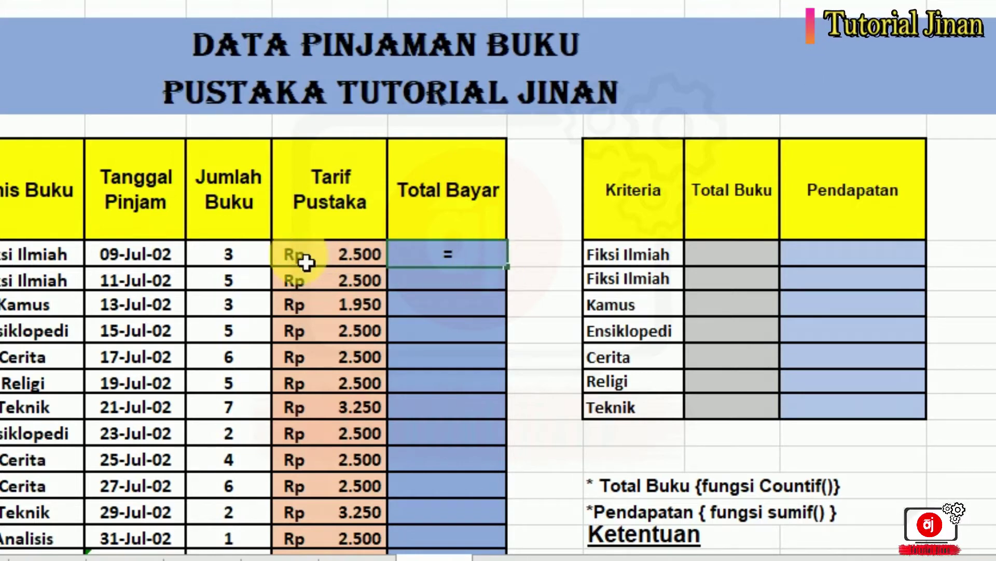
{"action": "left_click", "coordinate": [343, 266]}
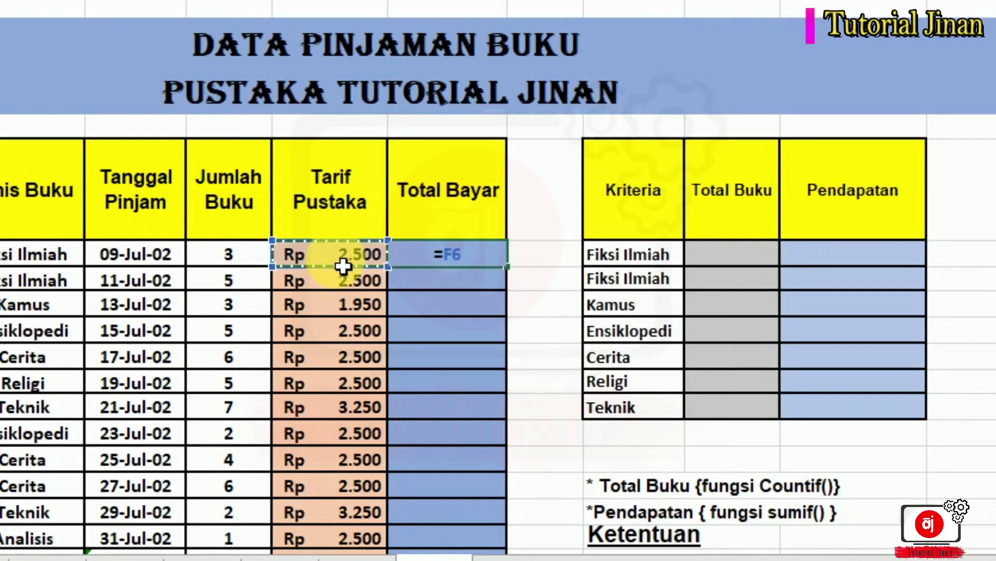
{"action": "type", "text": "*"}
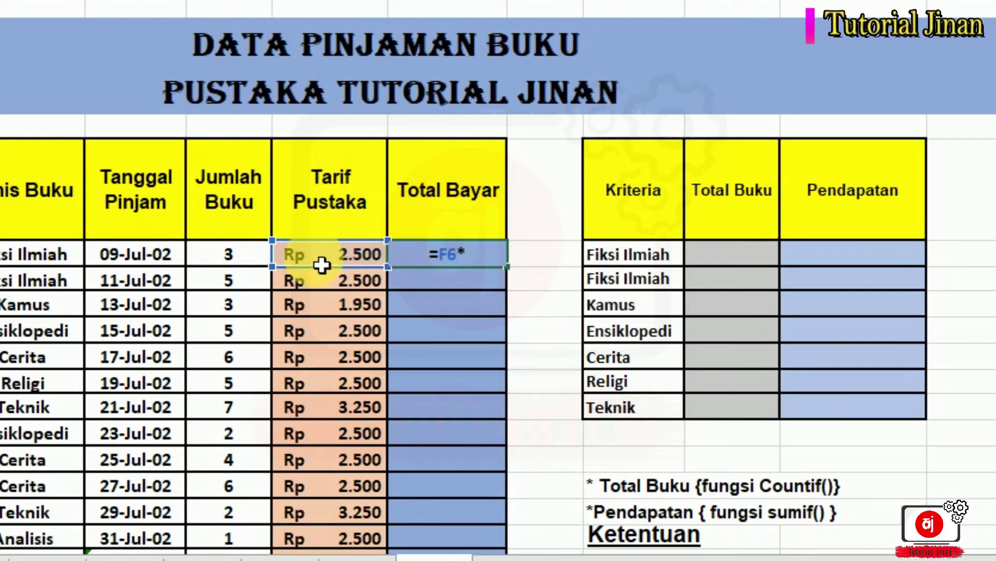
{"action": "left_click", "coordinate": [240, 264]}
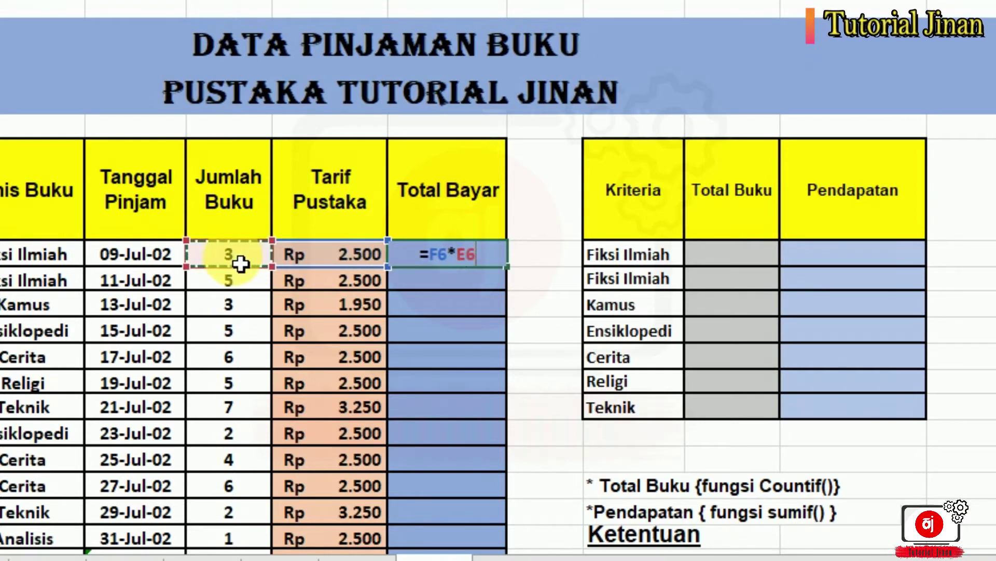
{"action": "key", "text": "Return"}
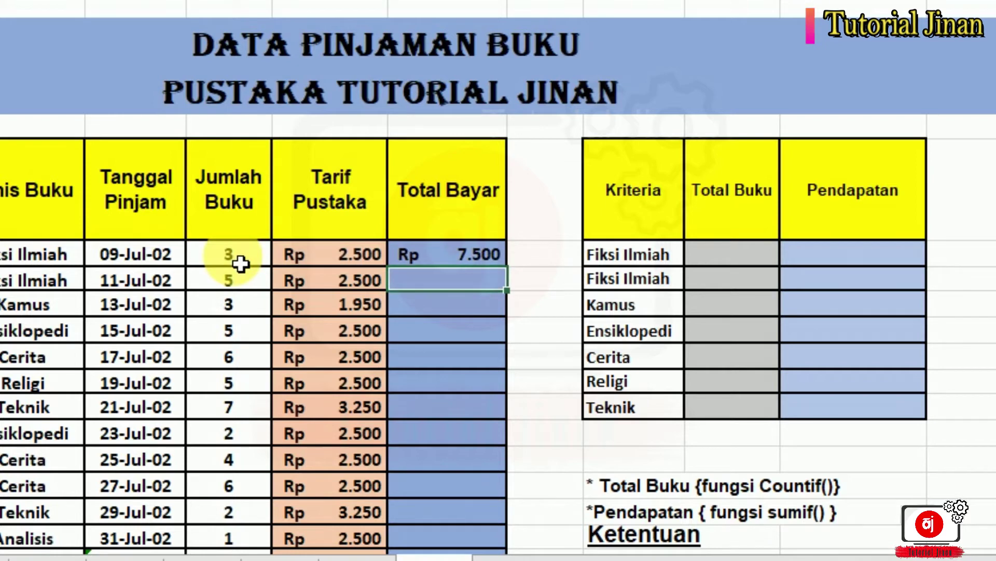
{"action": "left_click", "coordinate": [483, 254]}
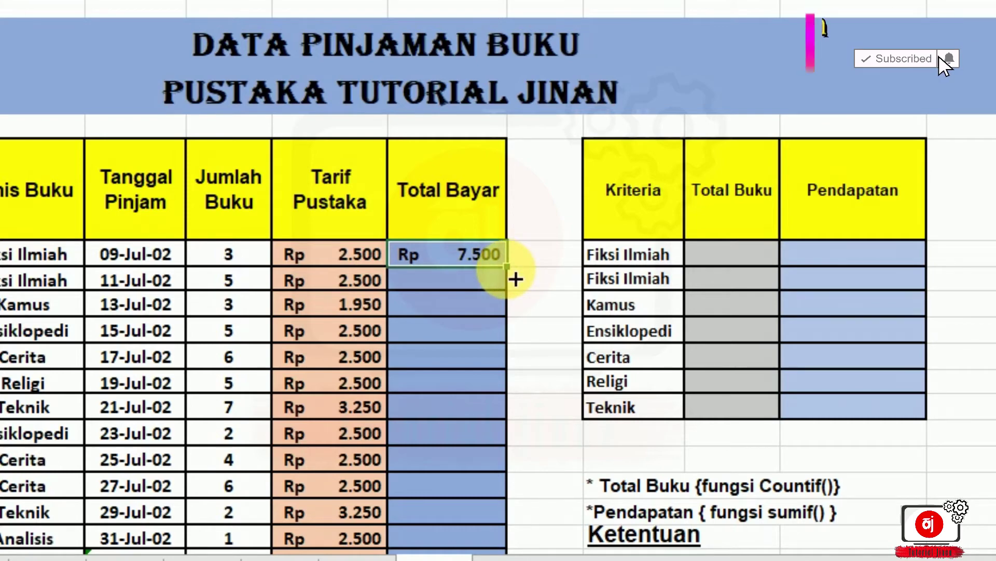
Fill the G6 Total Bayar formula down through G19 for all the loan records.
{"action": "left_click_drag", "start_coordinate": [515, 280], "coordinate": [449, 478]}
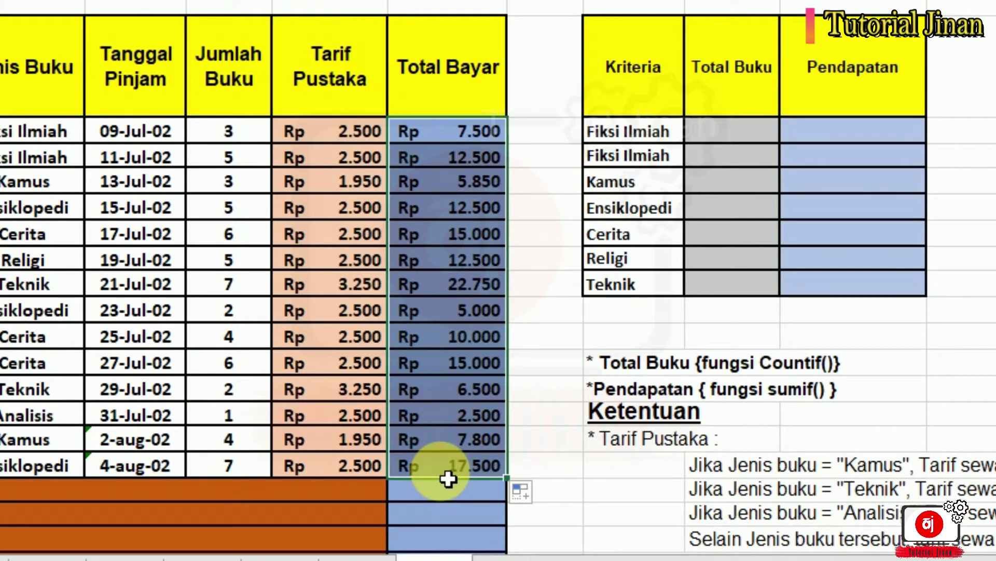
{"action": "left_click", "coordinate": [608, 492]}
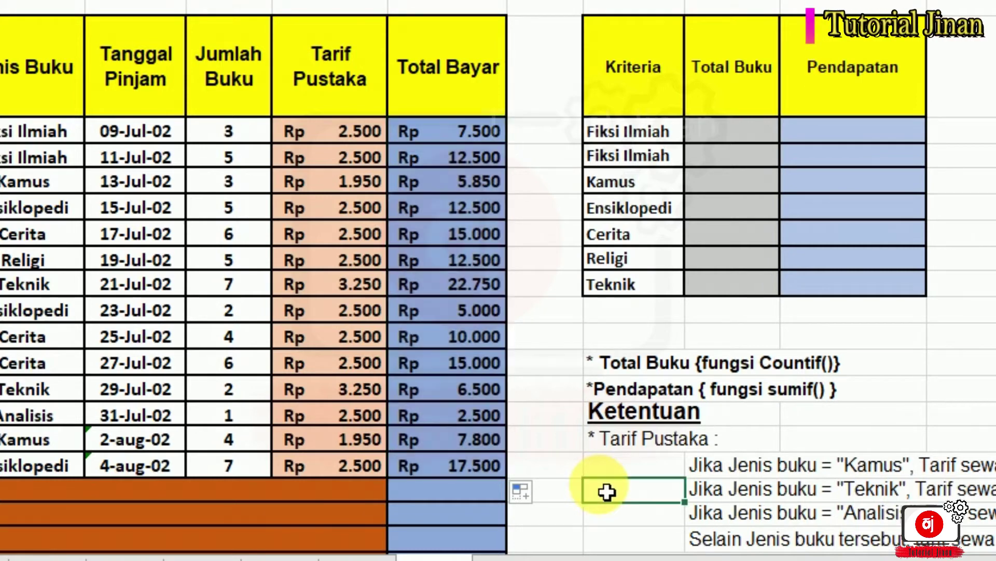
{"action": "left_click", "coordinate": [914, 317]}
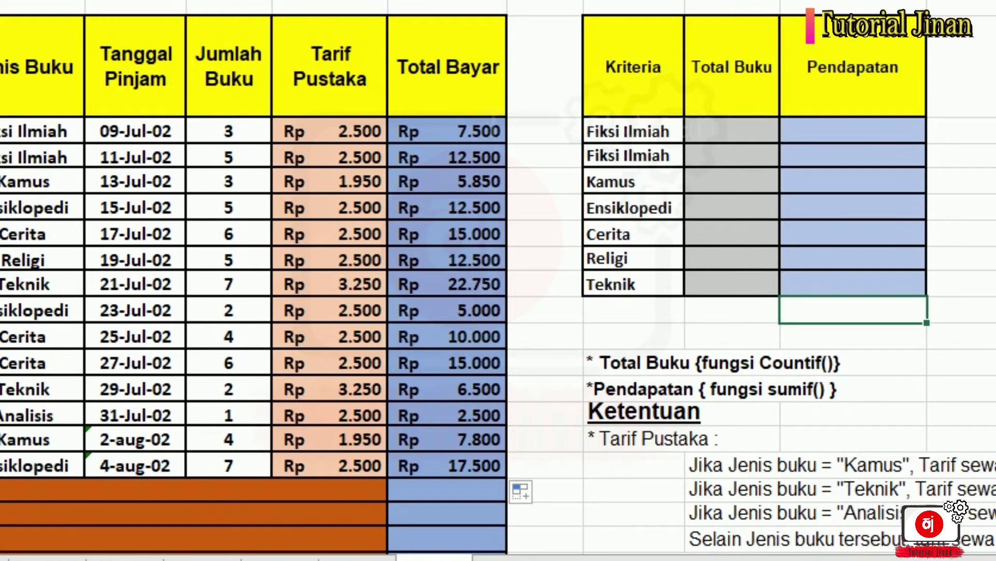
Enter =SUM(G6:G19) in the Jumlah Seluruh Pembayaran cell G20 to total the Total Bayar column.
{"action": "left_click_drag", "start_coordinate": [990, 244], "coordinate": [987, 273]}
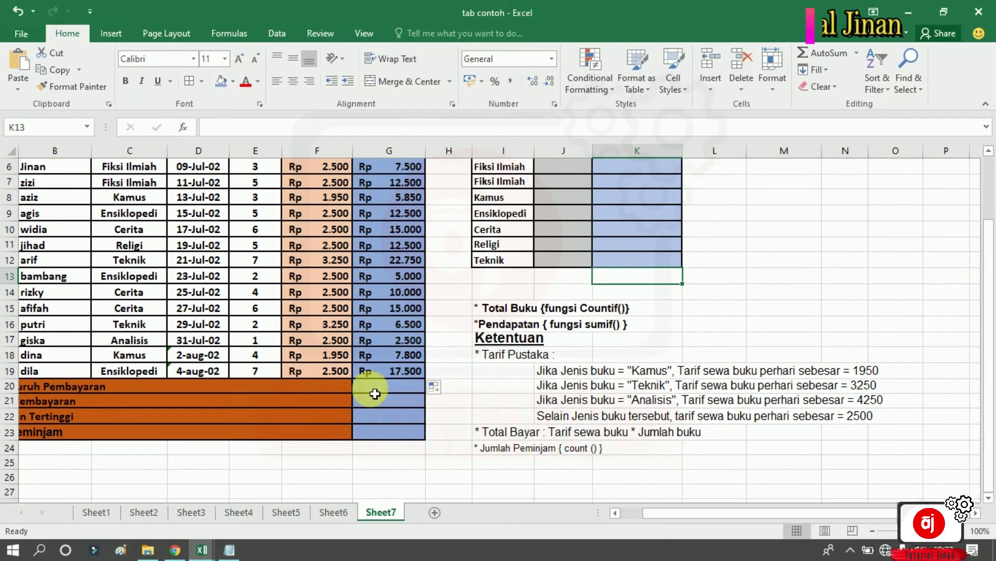
{"action": "left_click_drag", "start_coordinate": [662, 516], "coordinate": [574, 500]}
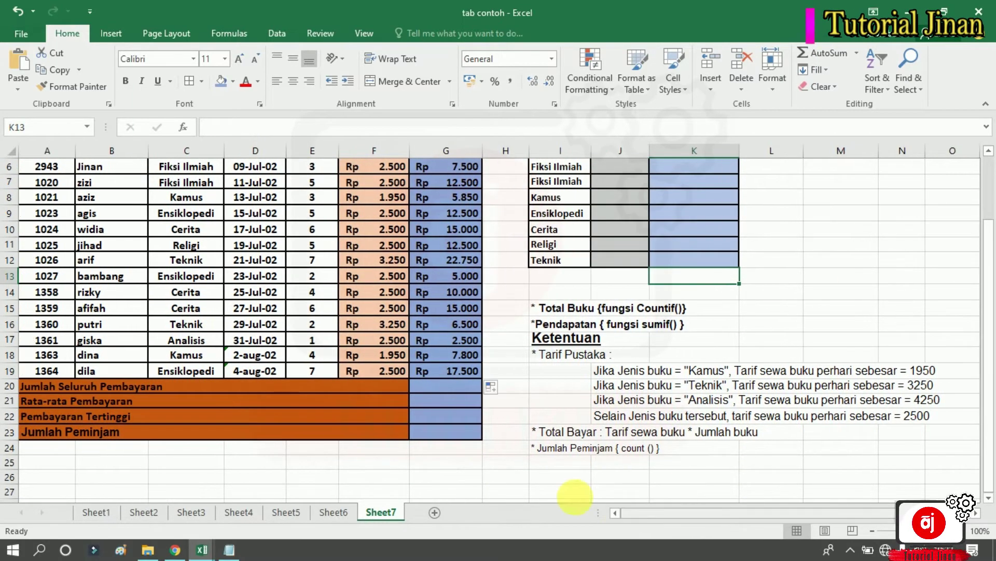
{"action": "left_click", "coordinate": [459, 392]}
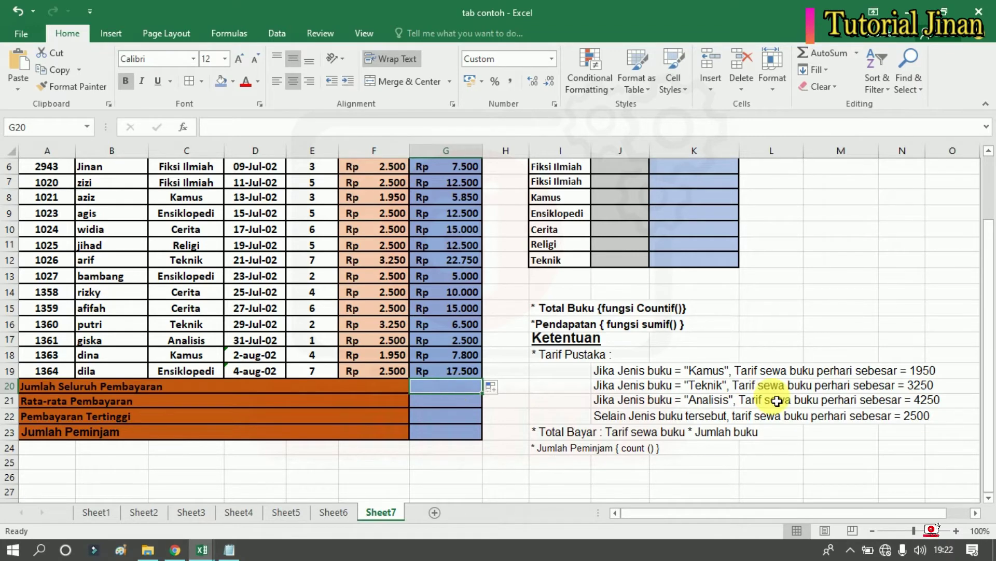
{"action": "left_click_drag", "start_coordinate": [989, 358], "coordinate": [992, 298]}
{"action": "key", "text": "Up"}
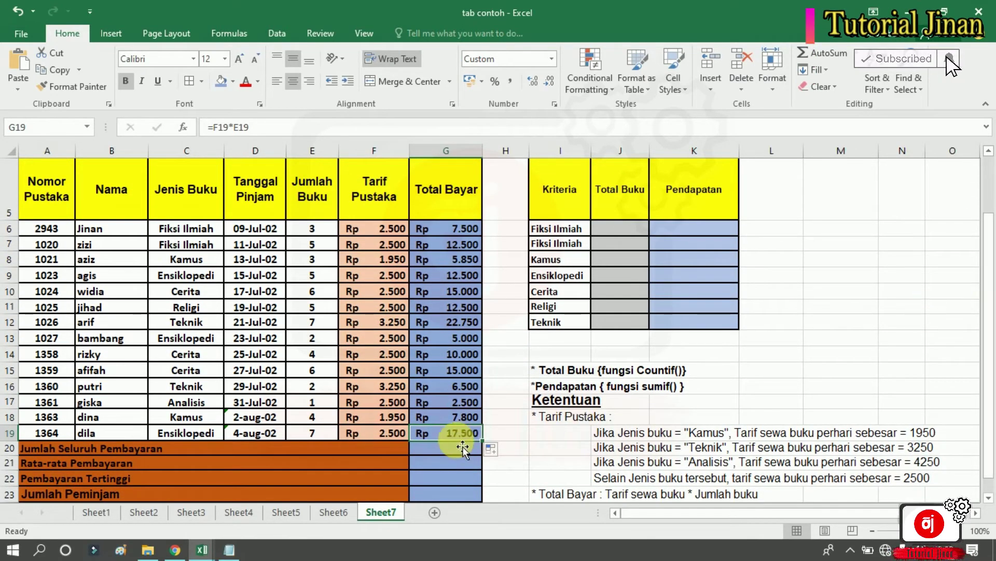
{"action": "left_click", "coordinate": [443, 451]}
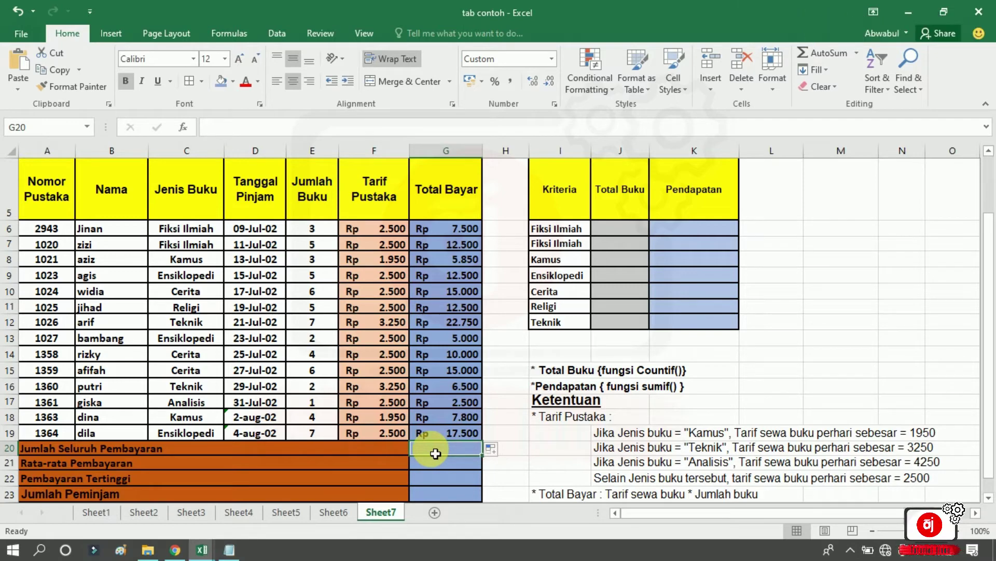
{"action": "type", "text": "="}
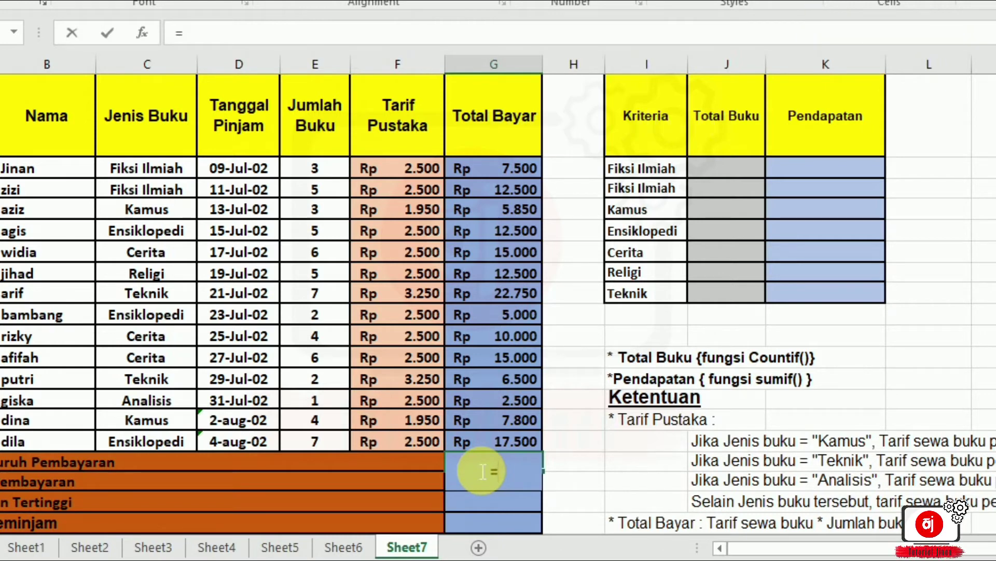
{"action": "type", "text": "S"}
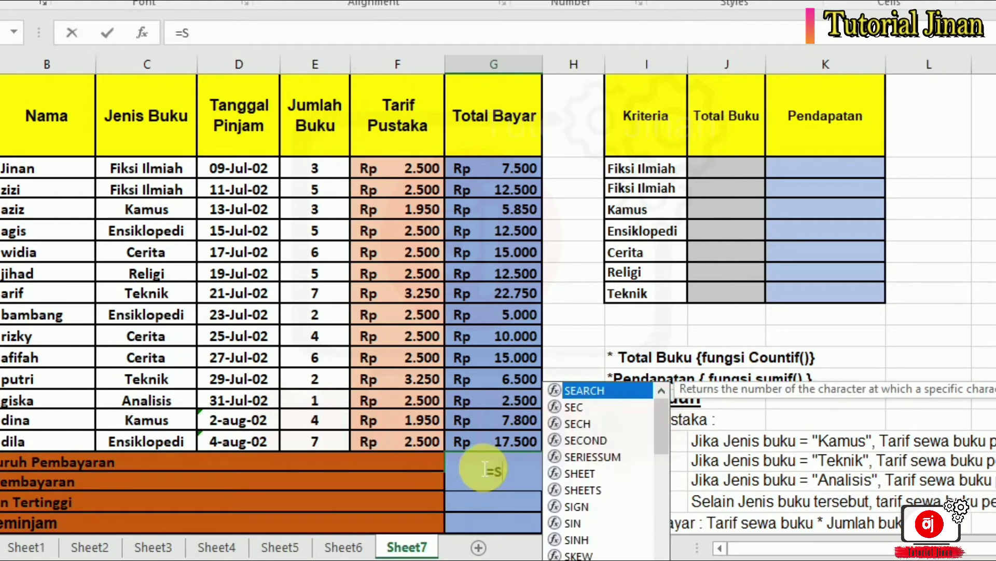
{"action": "type", "text": "um("}
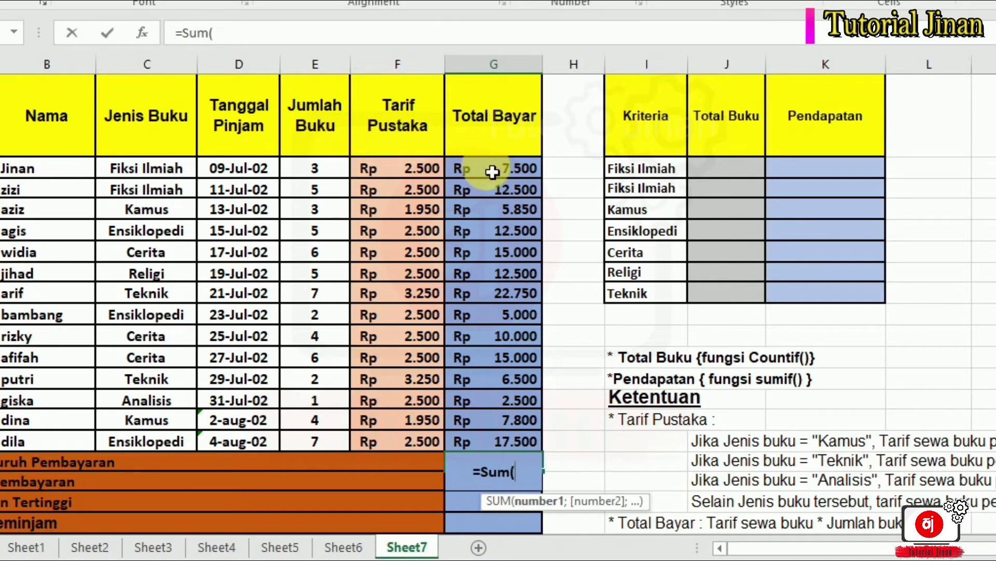
{"action": "left_click_drag", "start_coordinate": [497, 175], "coordinate": [542, 442]}
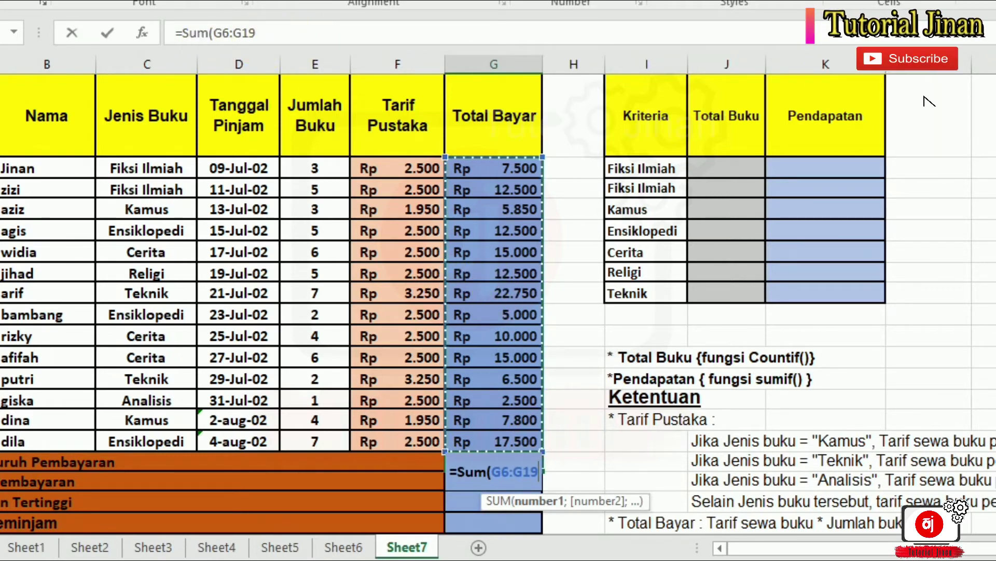
{"action": "type", "text": ")"}
{"action": "key", "text": "Return"}
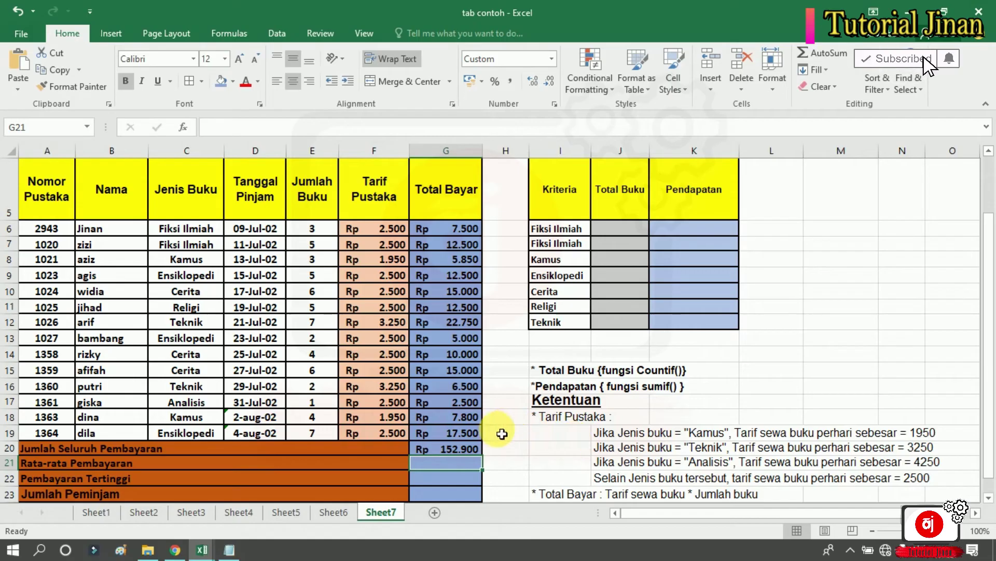
{"action": "left_click", "coordinate": [463, 450]}
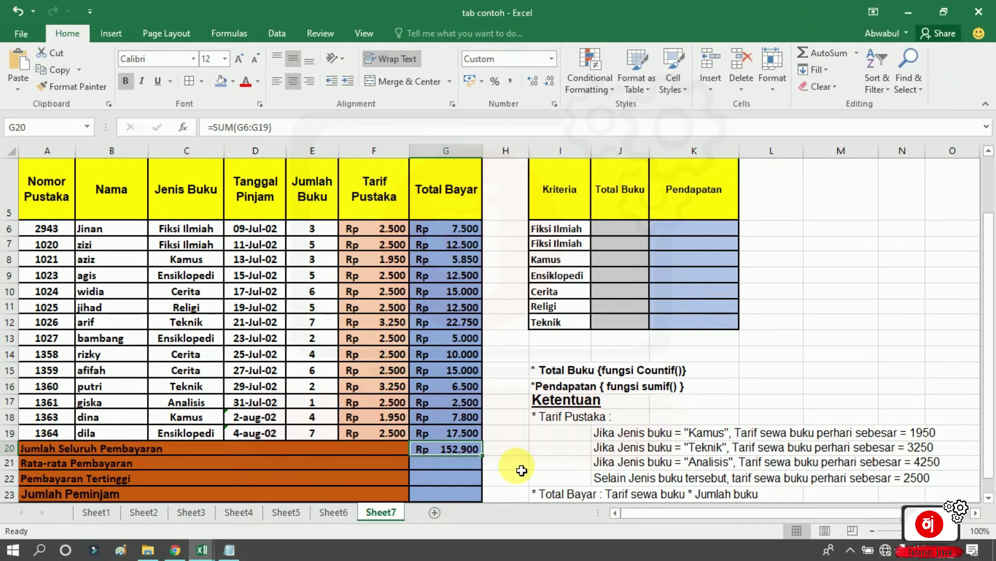
Enter =AVERAGE(G6:G19) in the Rata-rata Pembayaran cell G21 to average the Total Bayar values.
{"action": "left_click", "coordinate": [444, 467]}
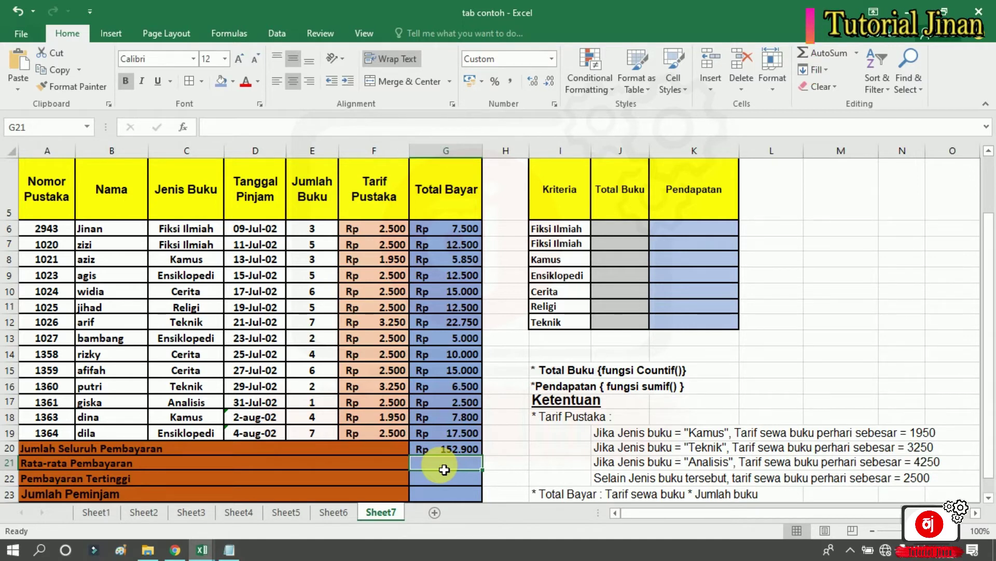
{"action": "type", "text": "="}
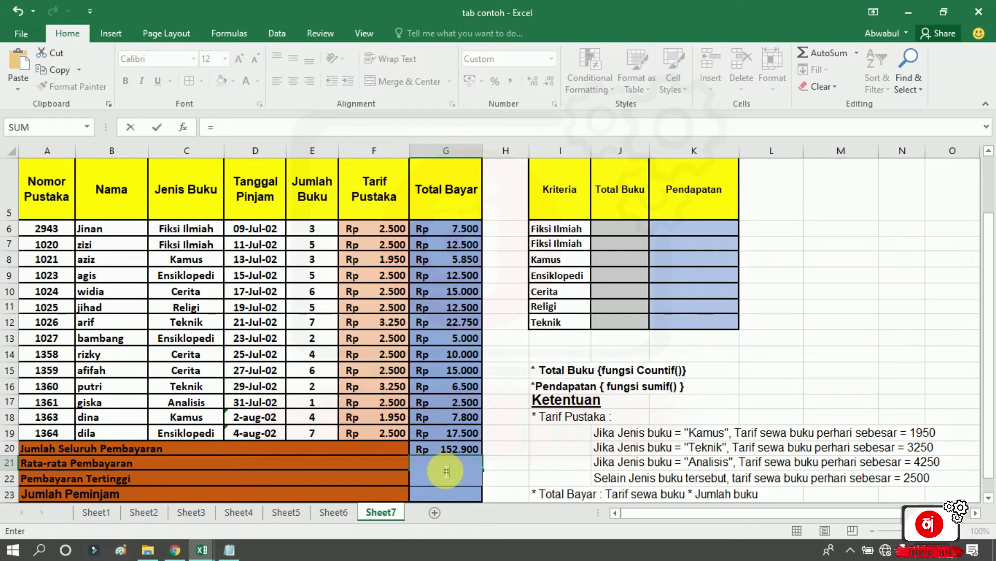
{"action": "type", "text": "Average"}
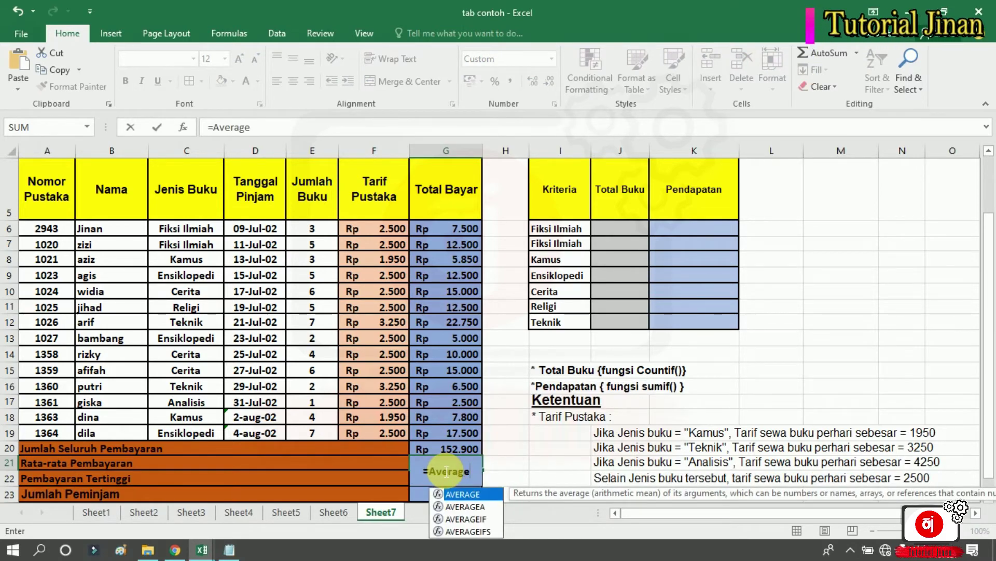
{"action": "type", "text": "("}
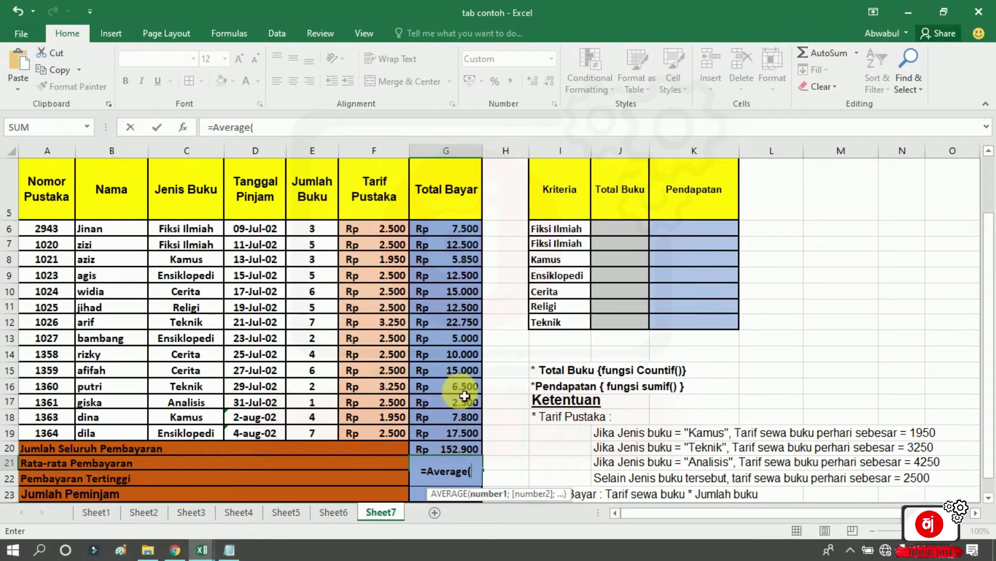
{"action": "left_click_drag", "start_coordinate": [449, 233], "coordinate": [441, 432]}
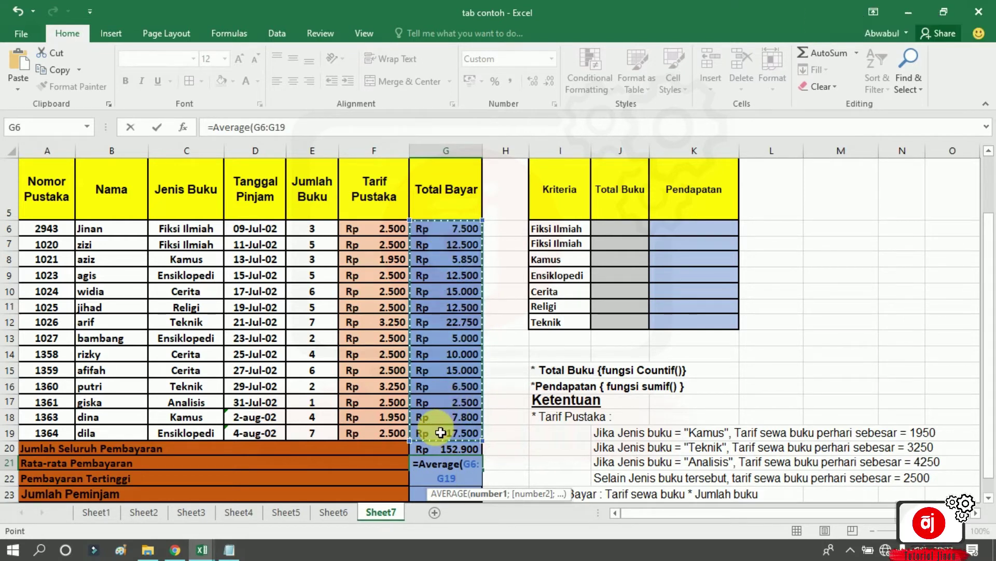
{"action": "type", "text": ")"}
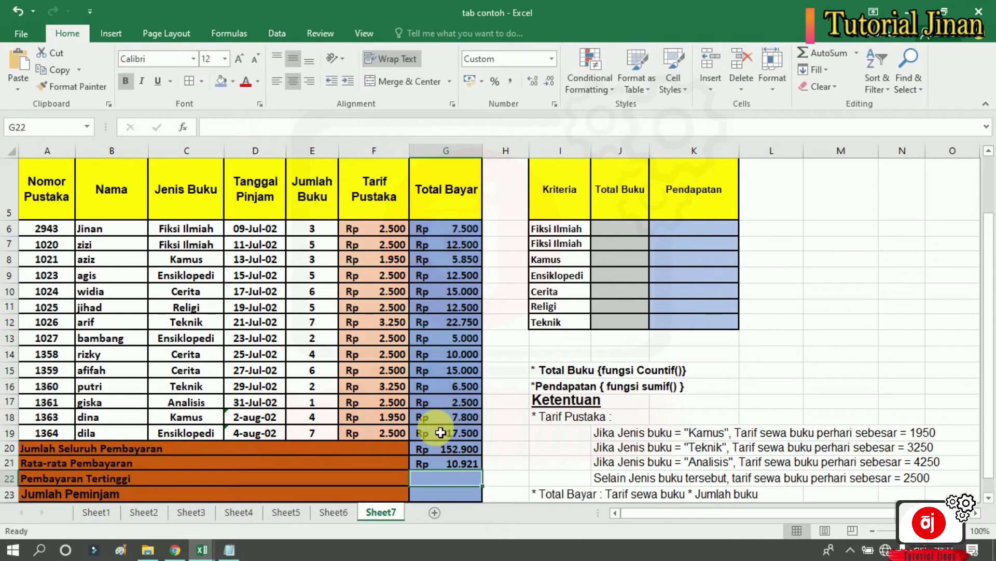
{"action": "key", "text": "Return"}
{"action": "left_click", "coordinate": [436, 466]}
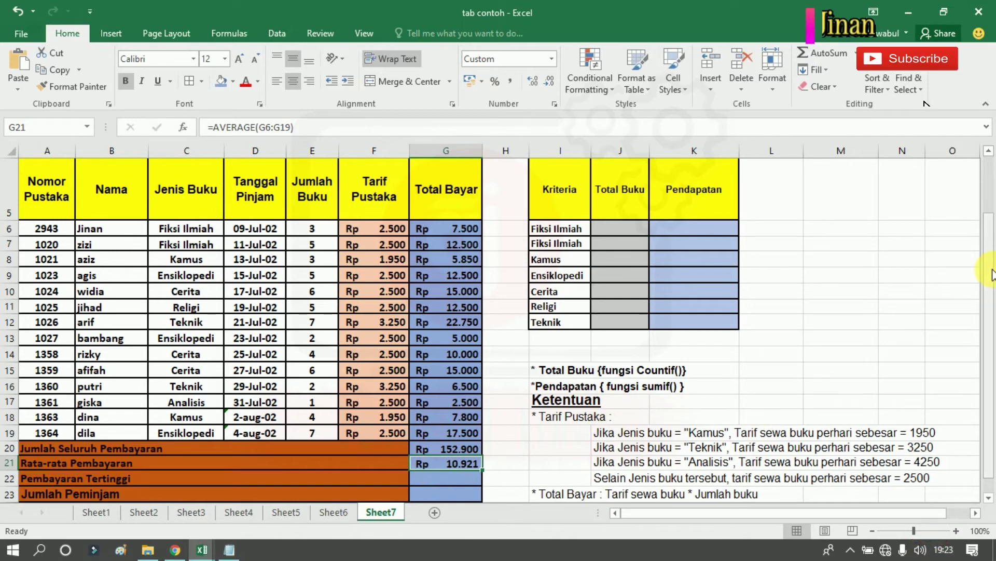
Try to enter a MAX formula over G6:G19 in the Pembayaran Tertinggi cell G22.
{"action": "left_click_drag", "start_coordinate": [991, 274], "coordinate": [990, 275]}
{"action": "left_click", "coordinate": [425, 483]}
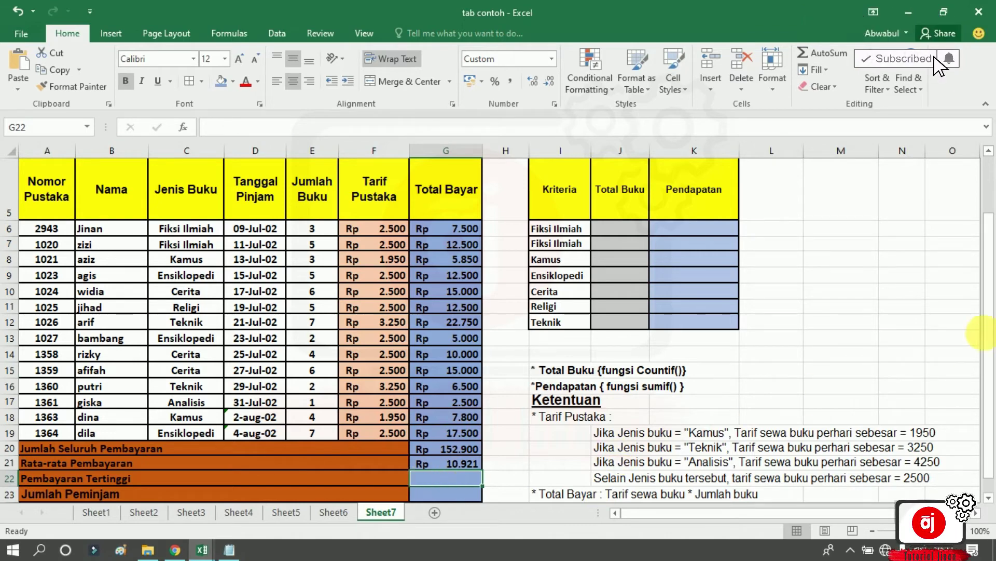
{"action": "mouse_move", "coordinate": [992, 300]}
{"action": "left_mouse_down"}
{"action": "mouse_move", "coordinate": [992, 321]}
{"action": "mouse_move", "coordinate": [988, 293]}
{"action": "left_mouse_up"}
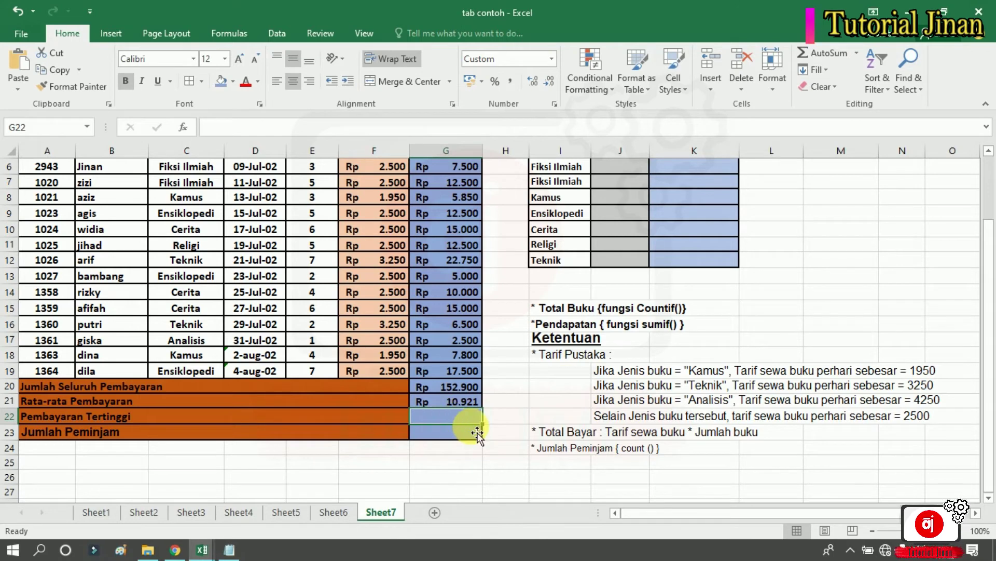
{"action": "type", "text": "="}
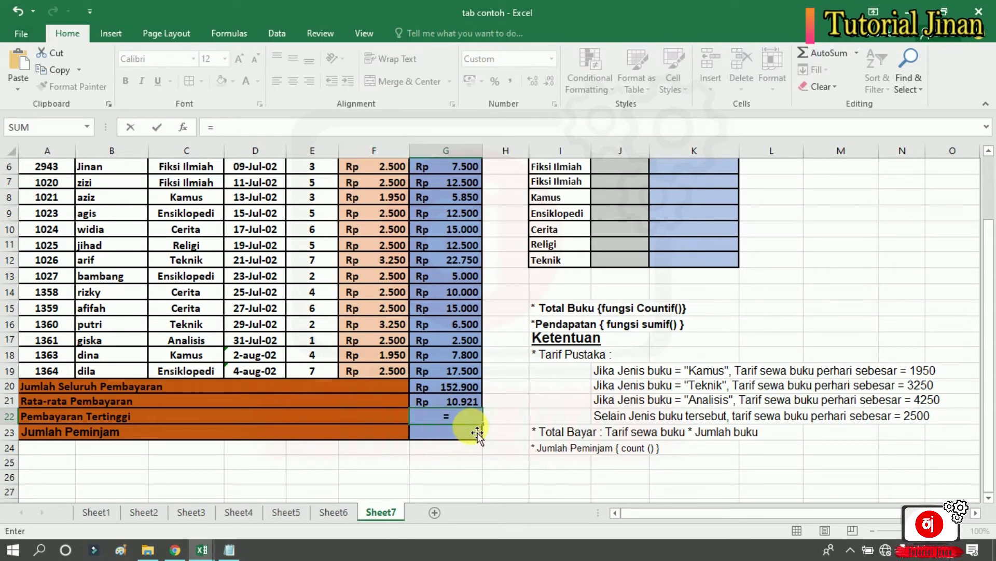
{"action": "type", "text": "Max"}
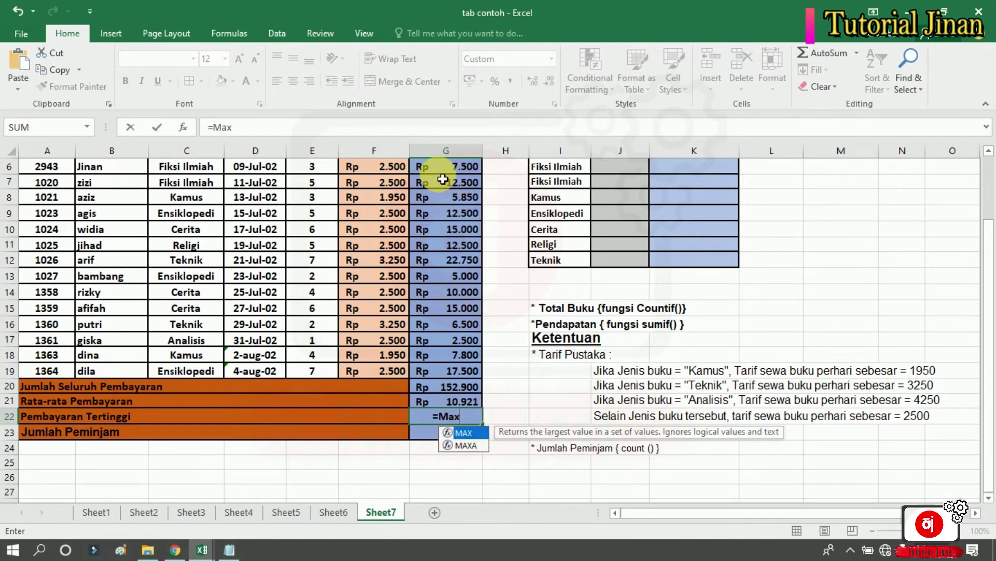
{"action": "left_click_drag", "start_coordinate": [441, 167], "coordinate": [459, 372]}
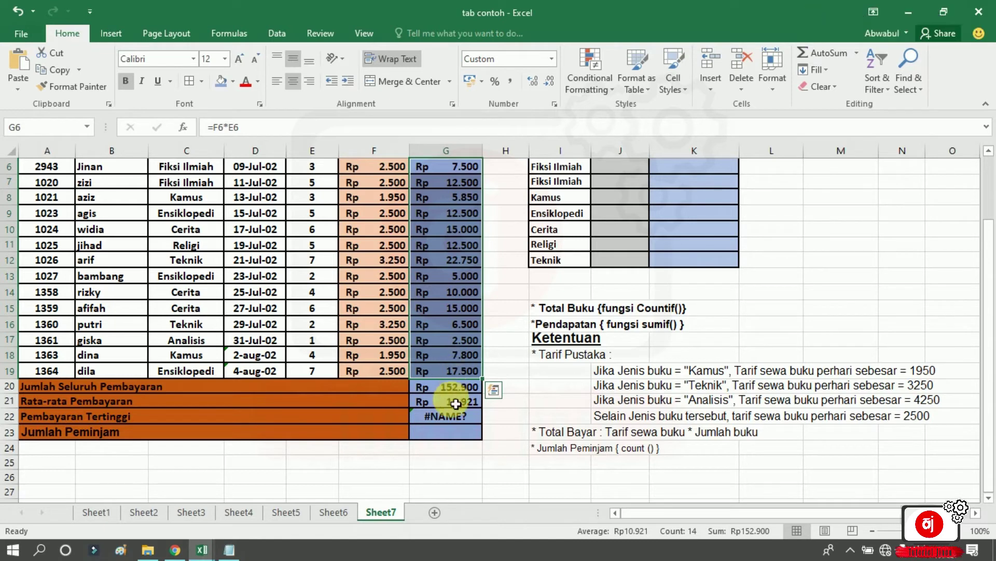
Enter =MAX(G6:G19) in the Pembayaran Tertinggi cell G22 and check it against the loan record in row 12.
{"action": "left_click", "coordinate": [462, 420]}
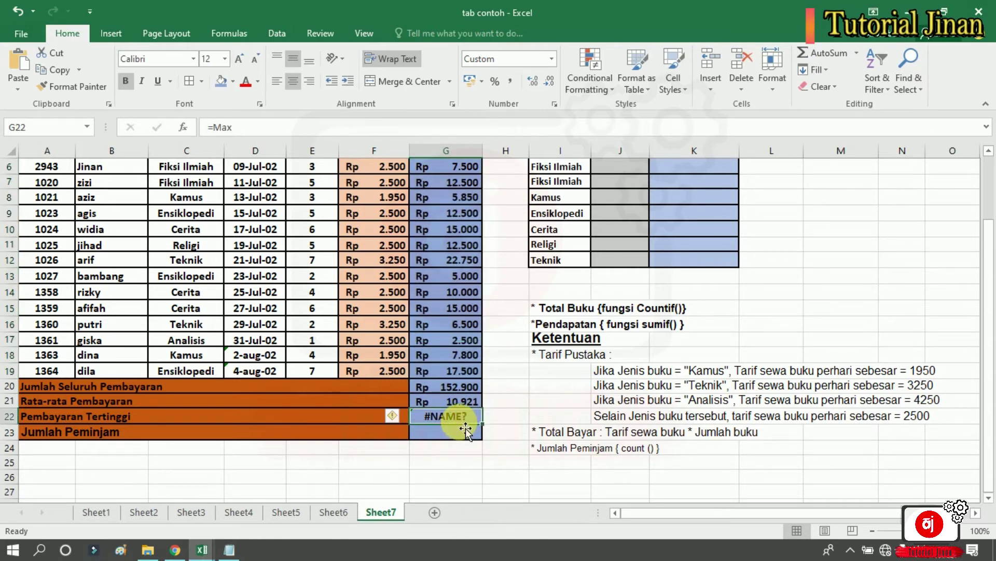
{"action": "type", "text": "="}
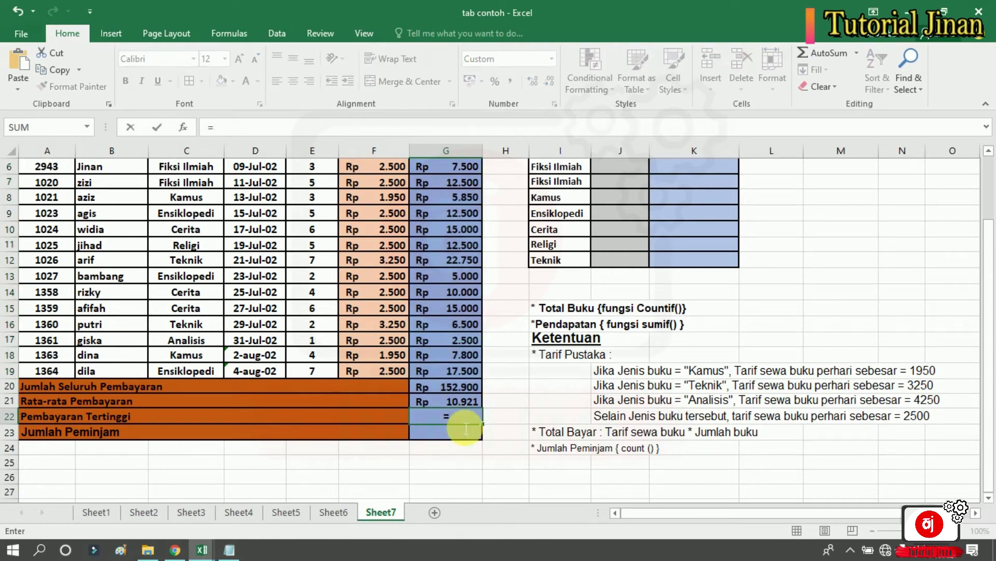
{"action": "type", "text": "Max("}
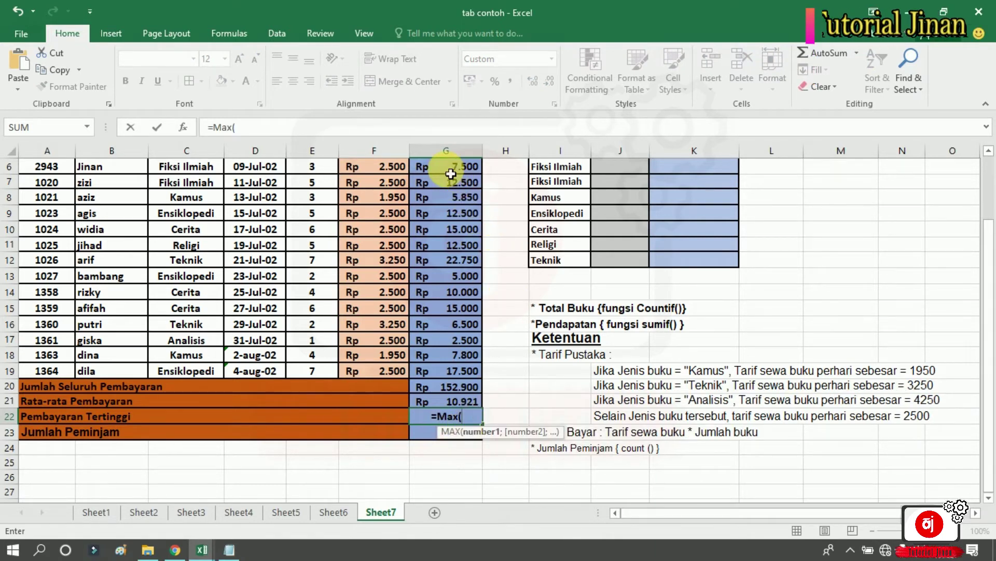
{"action": "left_click_drag", "start_coordinate": [447, 170], "coordinate": [468, 375]}
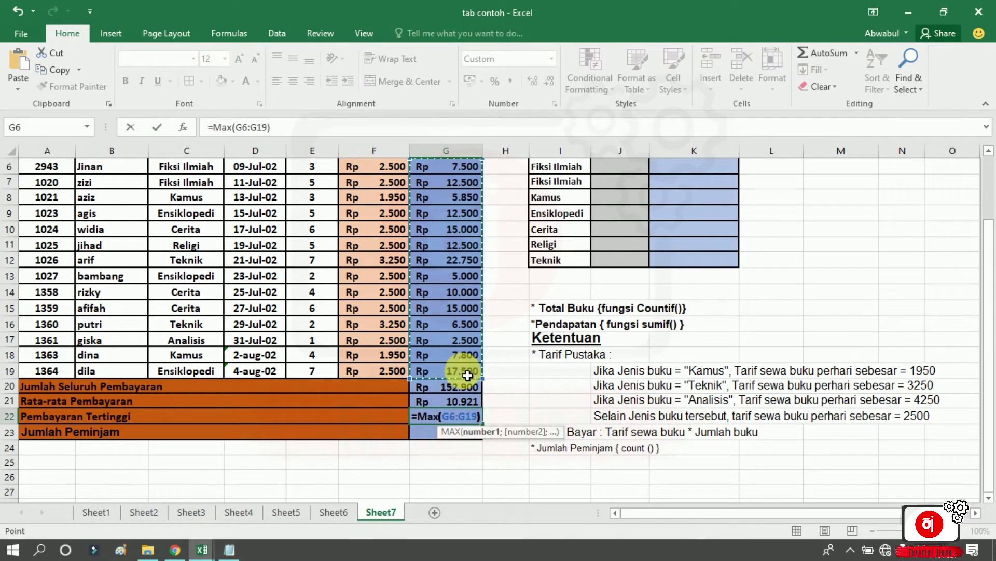
{"action": "key", "text": "Return"}
{"action": "left_click", "coordinate": [451, 415]}
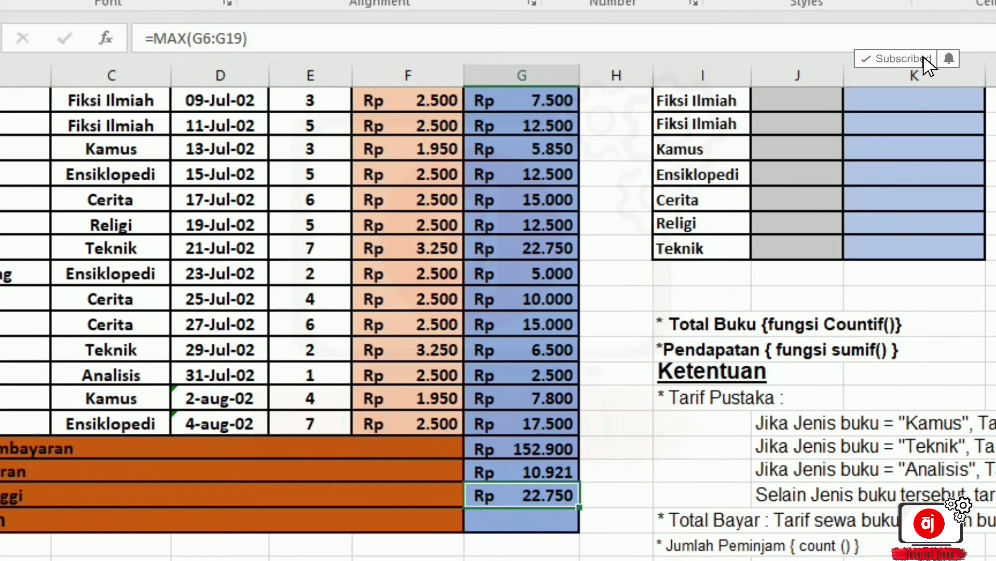
{"action": "left_click", "coordinate": [547, 256]}
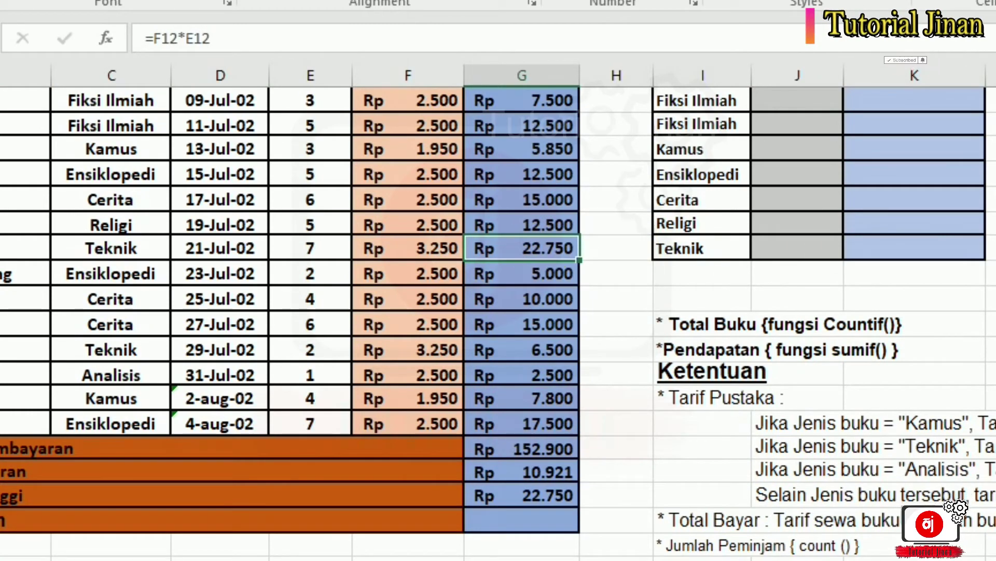
{"action": "left_click_drag", "start_coordinate": [10, 249], "coordinate": [543, 266]}
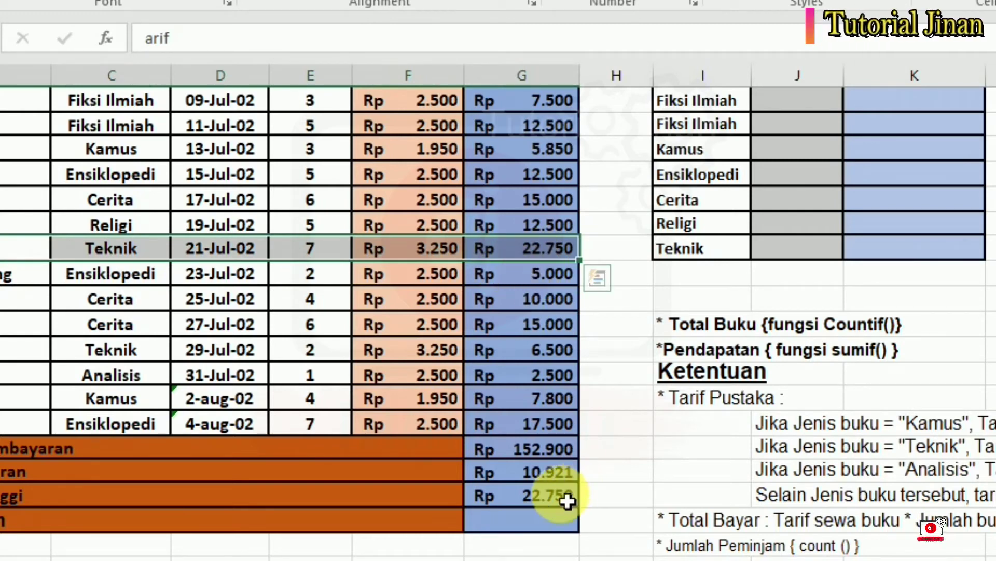
Enter =COUNT(E6:E19) in the Jumlah Peminjam cell G23 to count the borrowers from the Jumlah Buku column.
{"action": "left_click", "coordinate": [515, 529]}
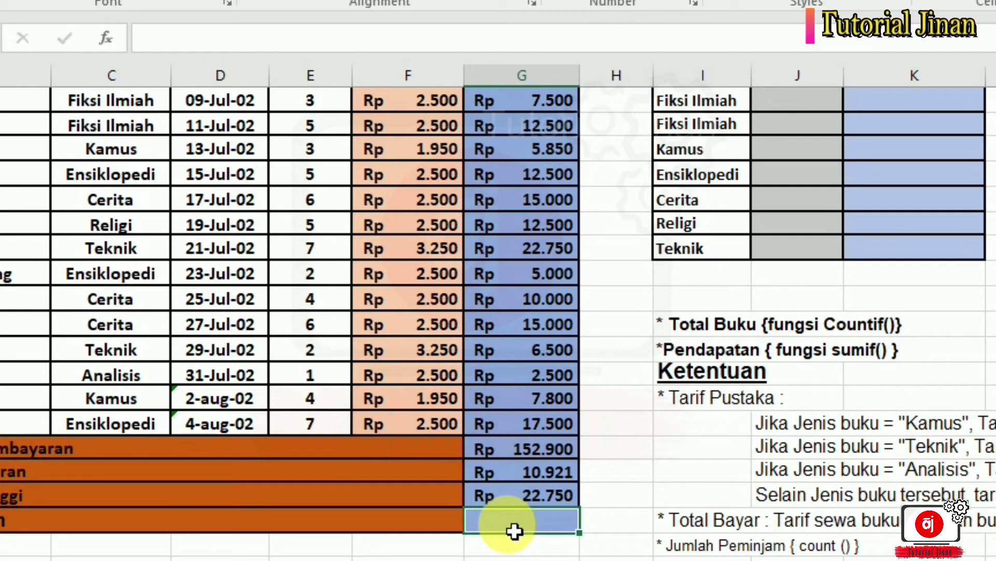
{"action": "type", "text": "="}
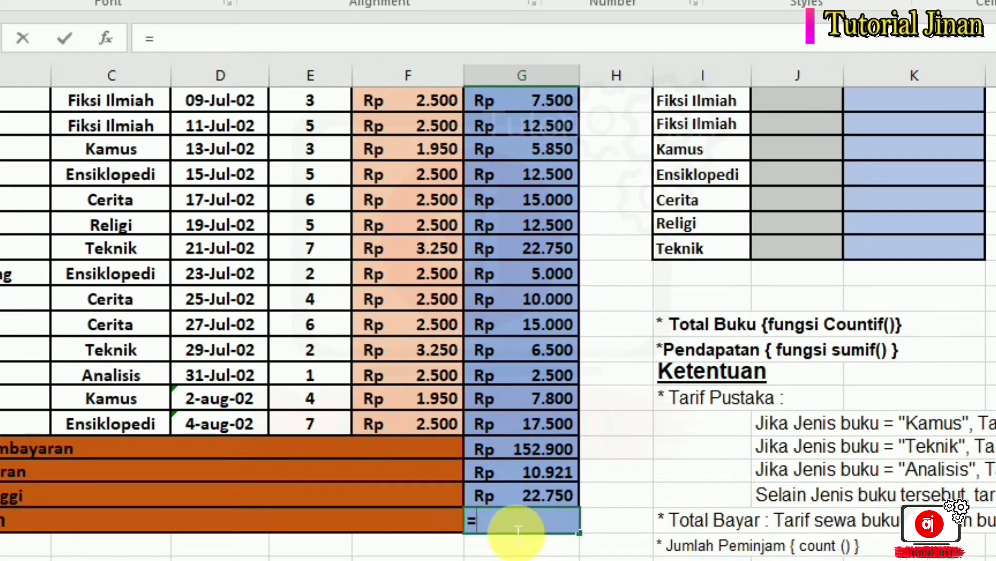
{"action": "type", "text": "count"}
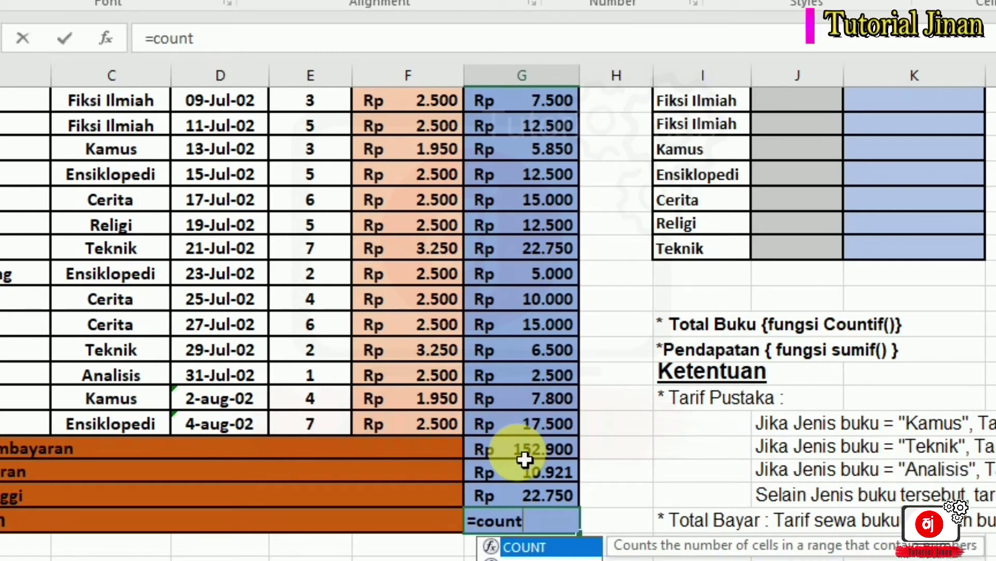
{"action": "type", "text": "("}
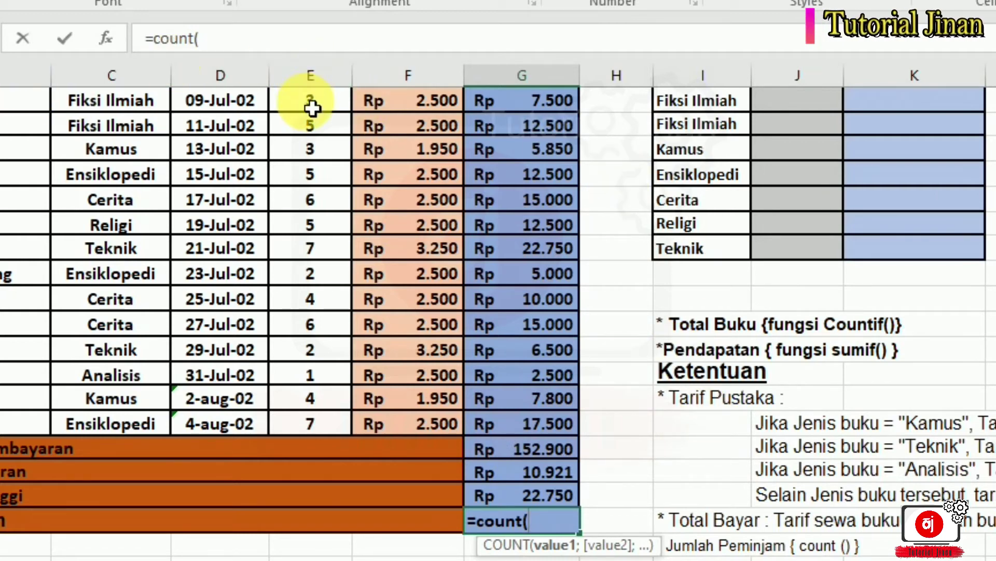
{"action": "left_click_drag", "start_coordinate": [312, 107], "coordinate": [323, 425]}
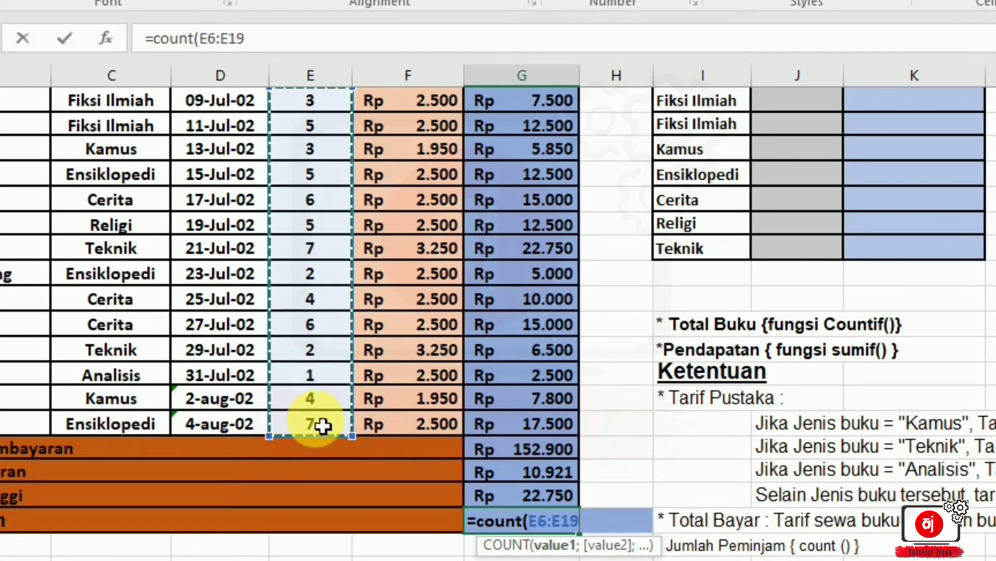
{"action": "type", "text": ")"}
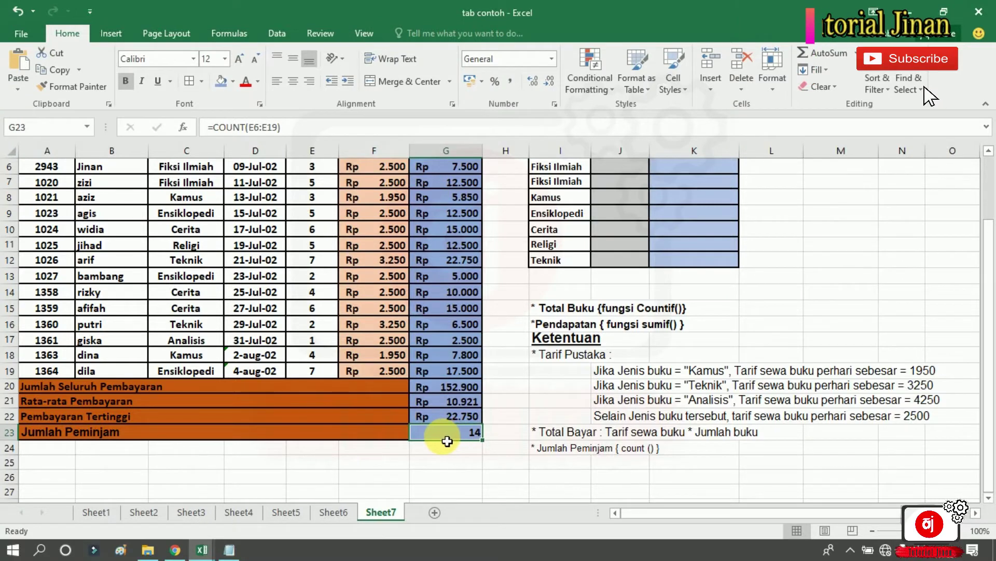
Go through the Nama entries in B6:B19 one by one and compare them with the Jumlah Peminjam count in G23.
{"action": "left_click_drag", "start_coordinate": [991, 341], "coordinate": [990, 275]}
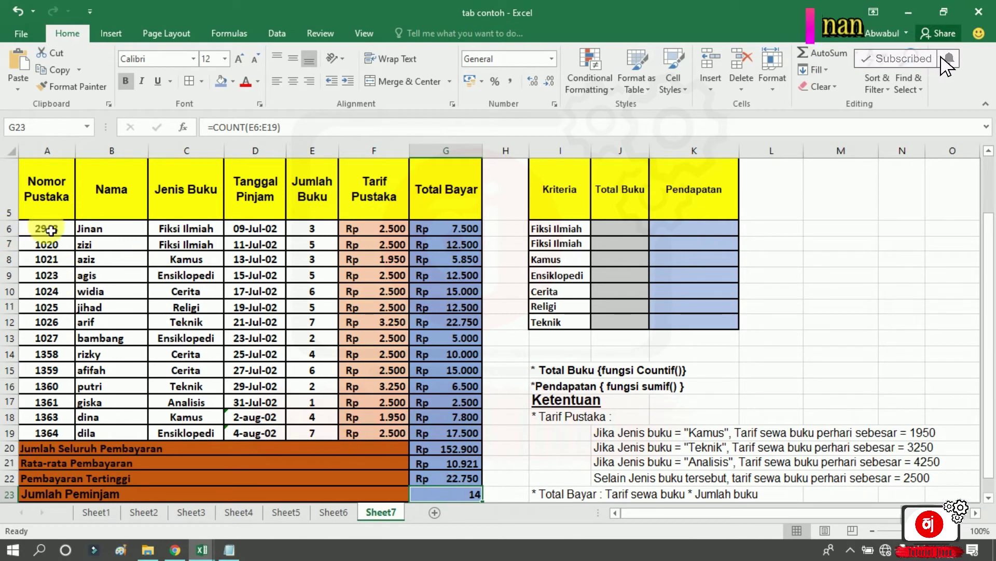
{"action": "left_click", "coordinate": [83, 233]}
{"action": "key", "text": "Down"}
{"action": "key", "text": "Down"}
{"action": "key", "text": "Down"}
{"action": "key", "text": "Down"}
{"action": "key", "text": "Down"}
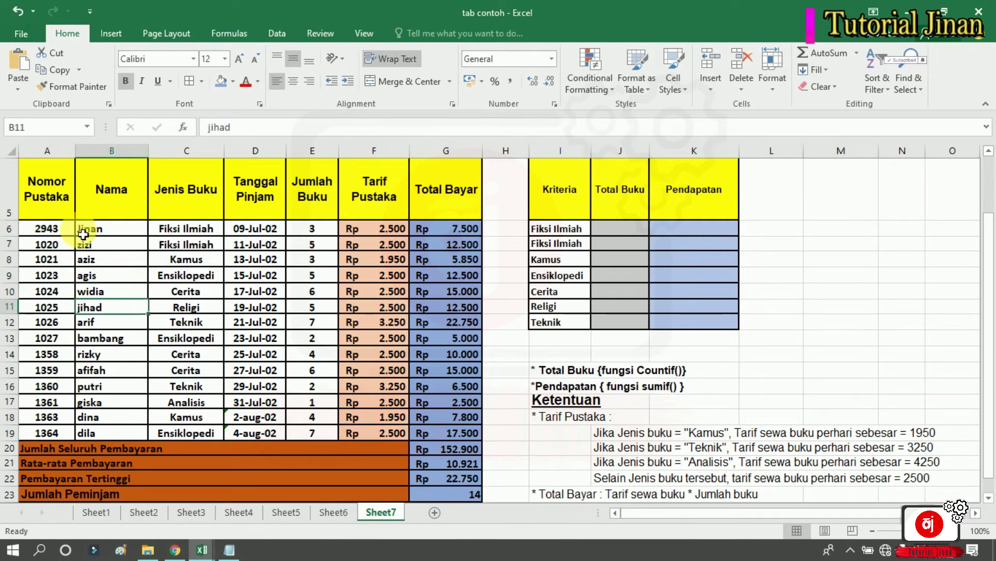
{"action": "key", "text": "Down"}
{"action": "key", "text": "Down"}
{"action": "key", "text": "Down"}
{"action": "key", "text": "Down"}
{"action": "key", "text": "Down"}
{"action": "key", "text": "Down"}
{"action": "key", "text": "Down"}
{"action": "key", "text": "Down"}
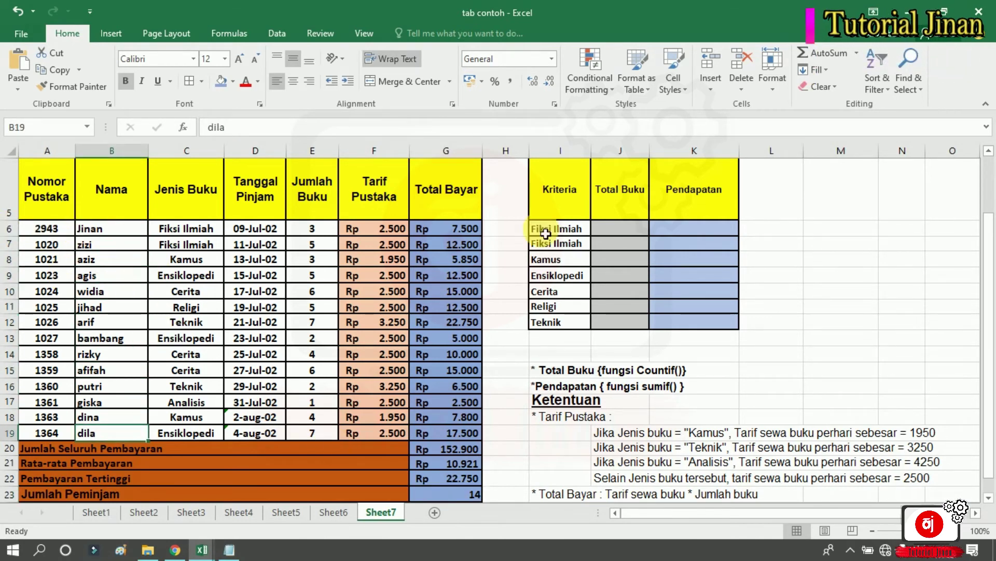
{"action": "left_click_drag", "start_coordinate": [989, 234], "coordinate": [989, 244]}
{"action": "left_click", "coordinate": [469, 432]}
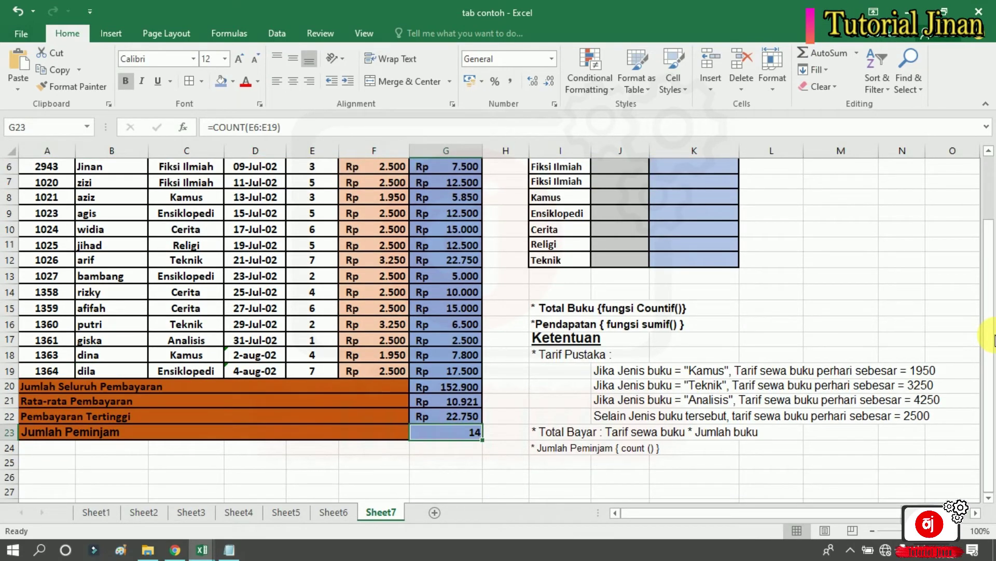
{"action": "left_click_drag", "start_coordinate": [990, 335], "coordinate": [990, 300]}
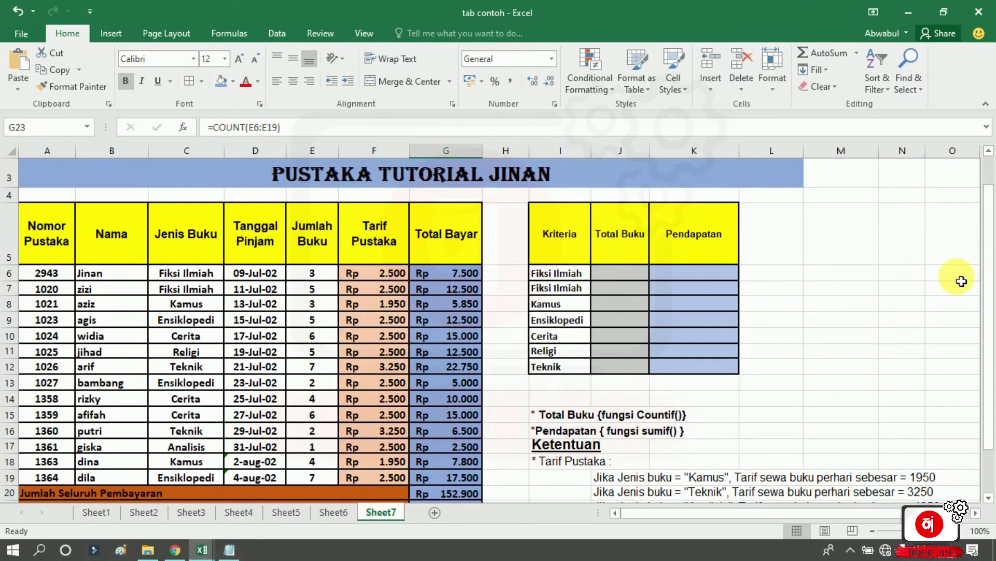
{"action": "left_click", "coordinate": [619, 279]}
{"action": "type", "text": "="}
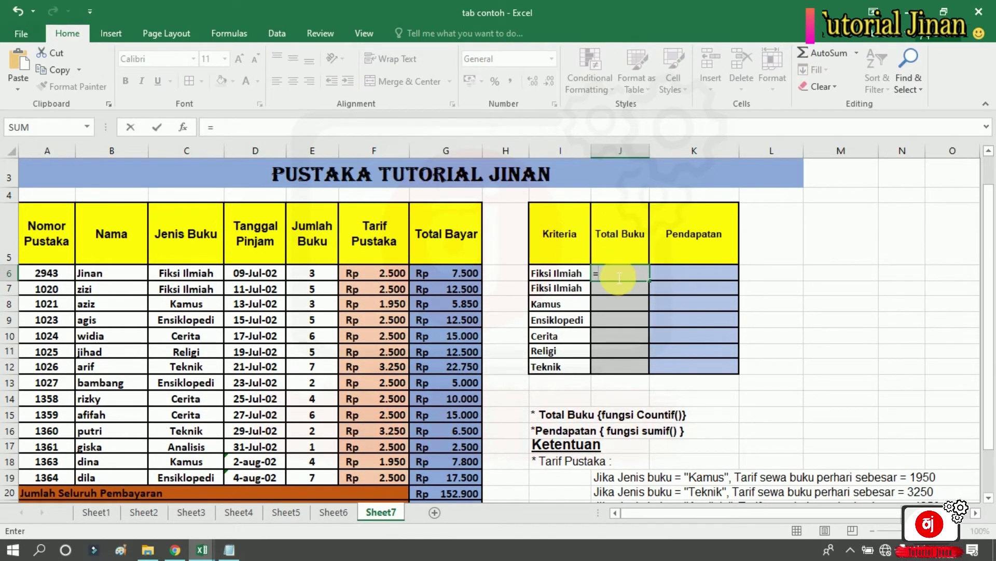
{"action": "type", "text": "counti"}
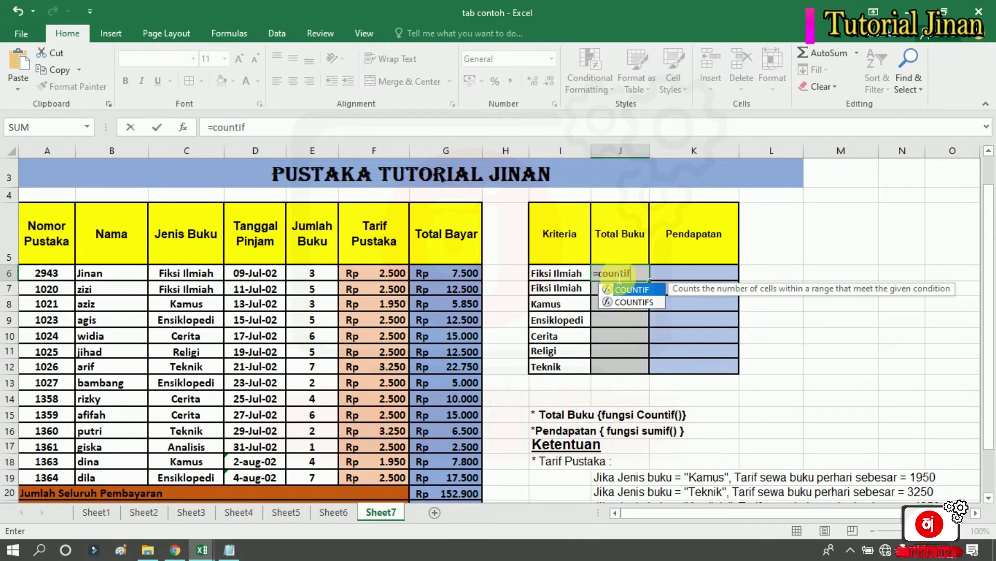
{"action": "type", "text": "f"}
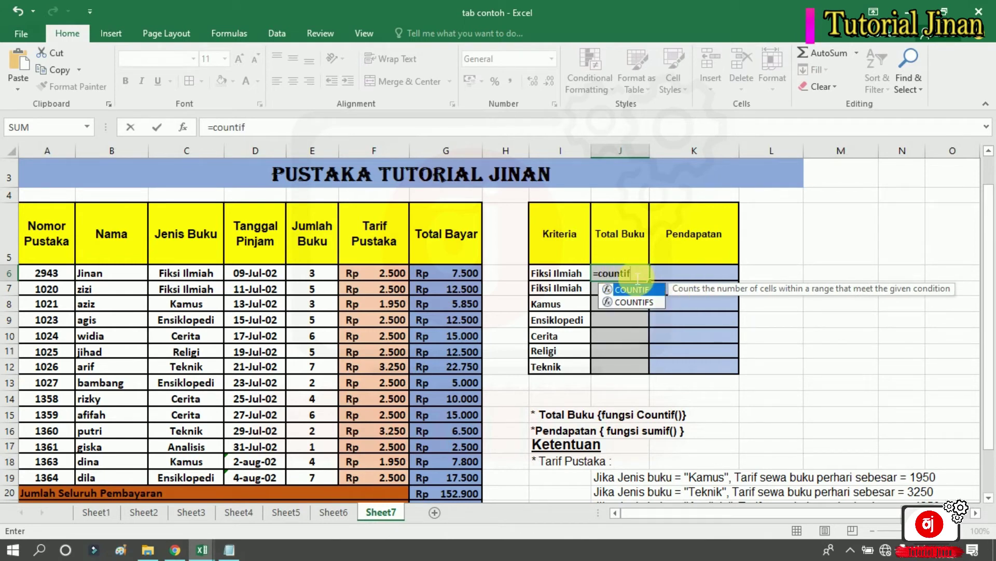
{"action": "type", "text": "("}
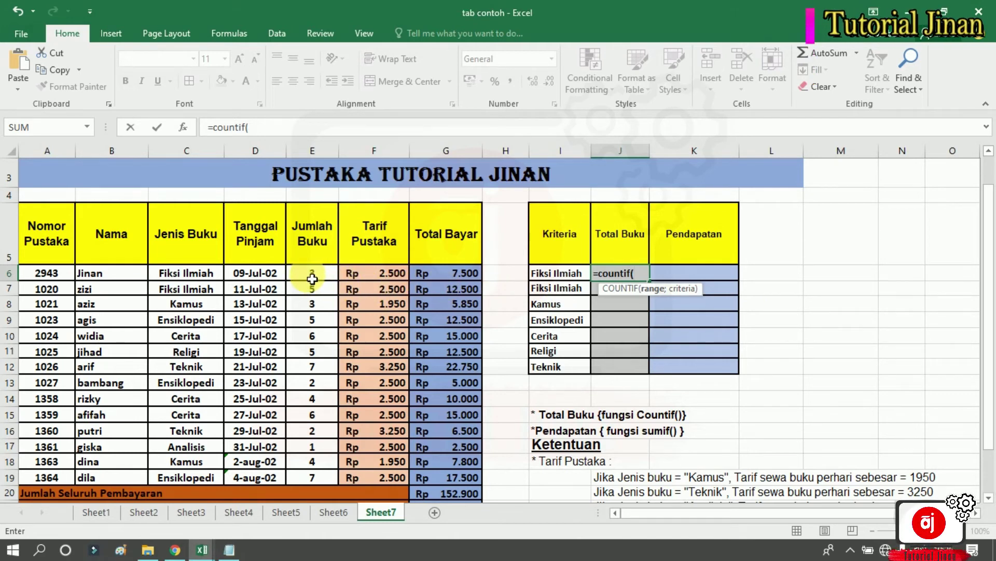
{"action": "left_click", "coordinate": [191, 276]}
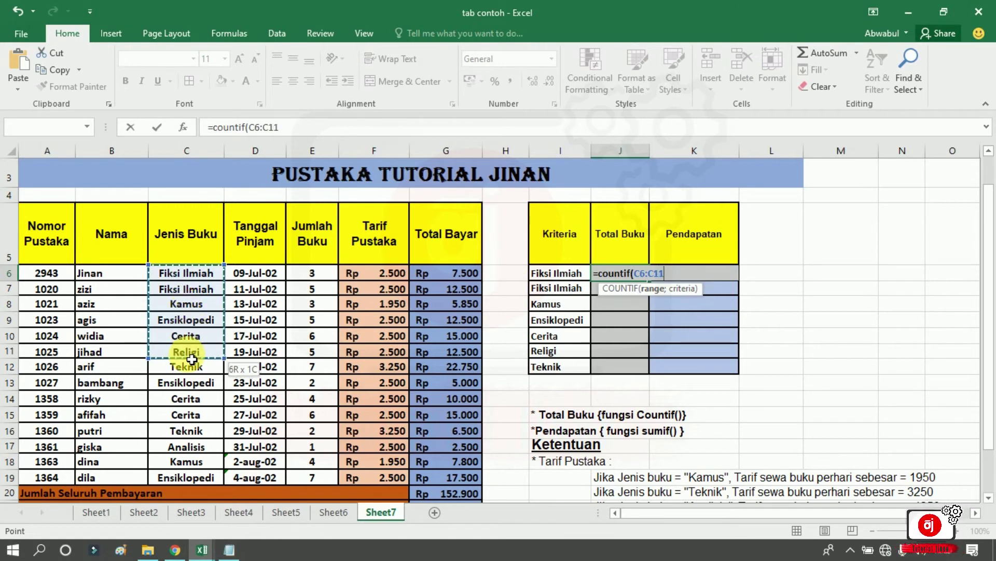
{"action": "left_click_drag", "start_coordinate": [192, 358], "coordinate": [185, 476]}
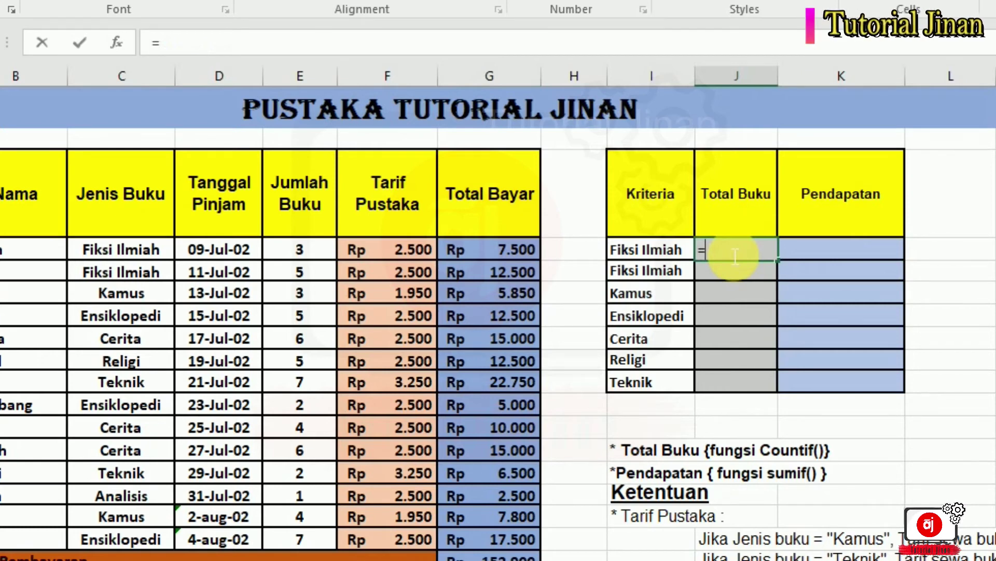
Enter =COUNTIF($C$6:$C$19;I6) in the Total Buku cell J6 and fill the formula down through J12.
{"action": "type", "text": "count"}
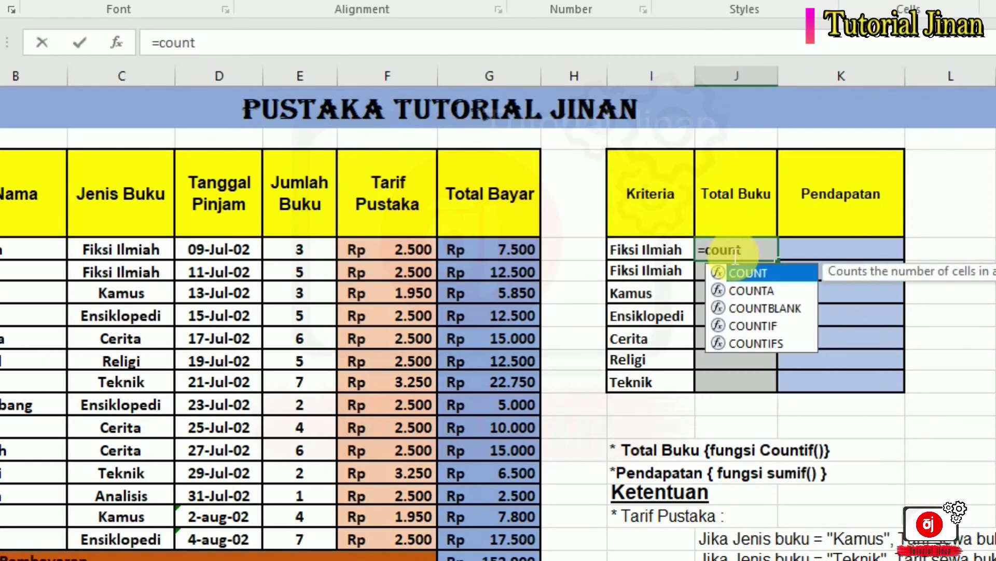
{"action": "type", "text": "if"}
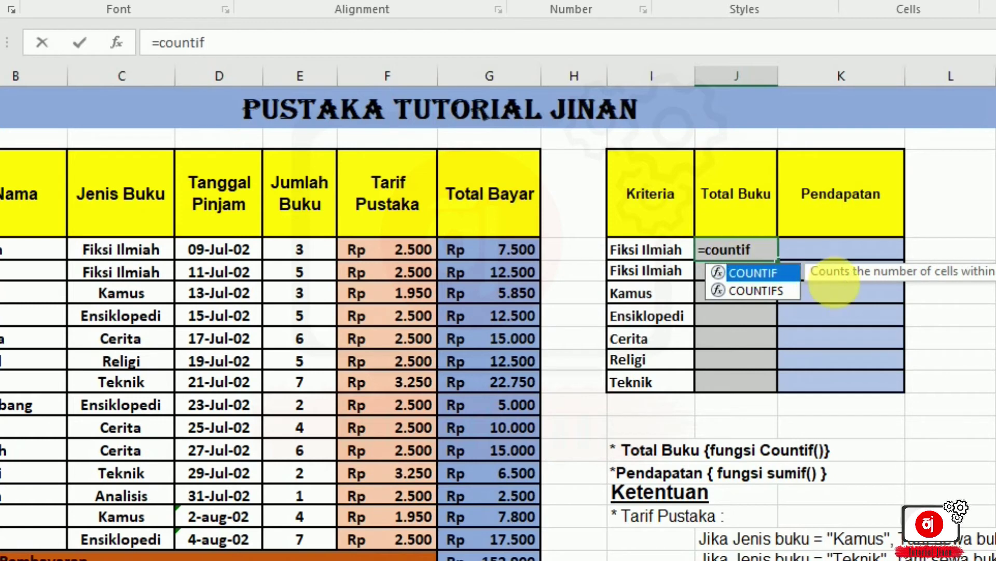
{"action": "type", "text": "("}
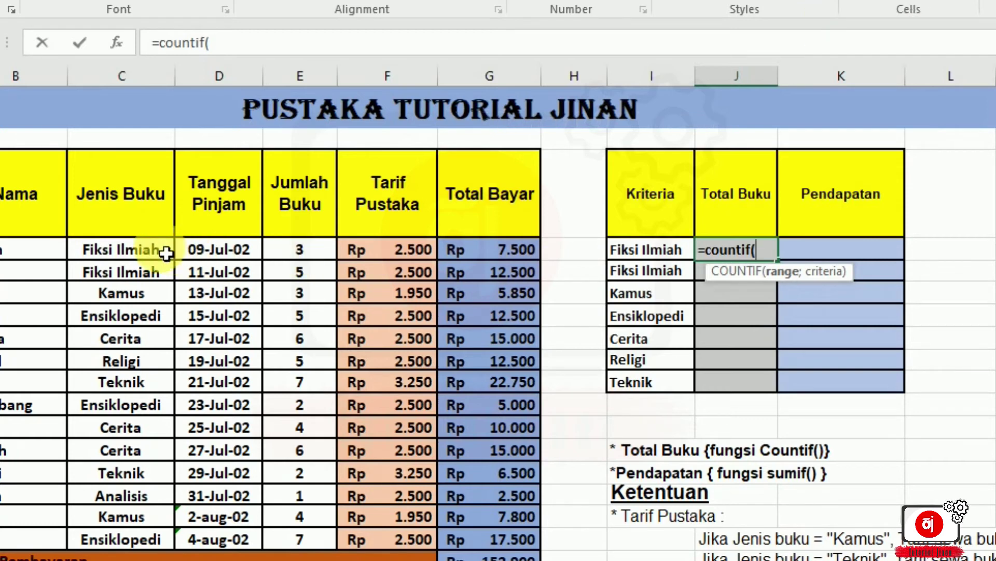
{"action": "left_click_drag", "start_coordinate": [128, 252], "coordinate": [123, 530]}
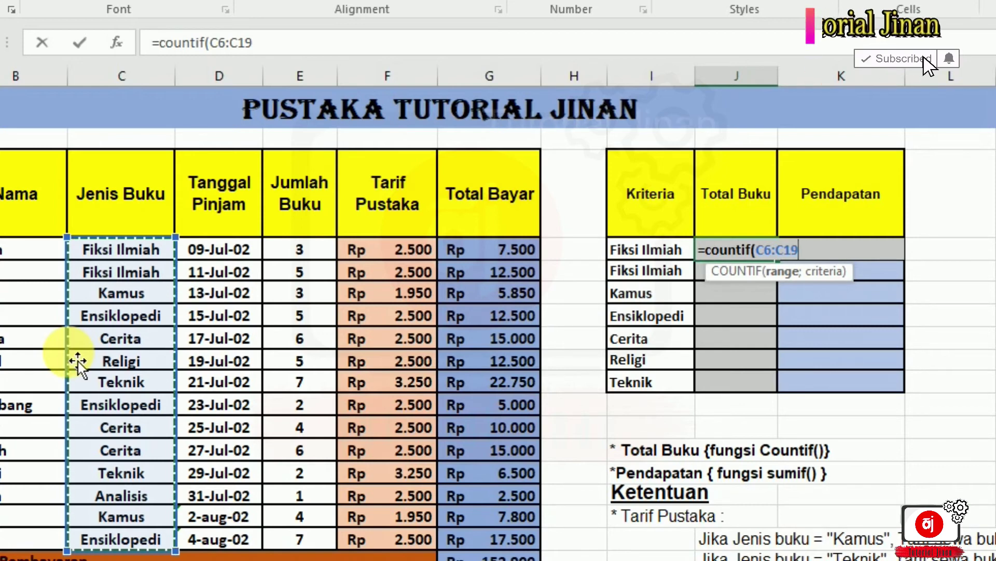
{"action": "key", "text": "F4"}
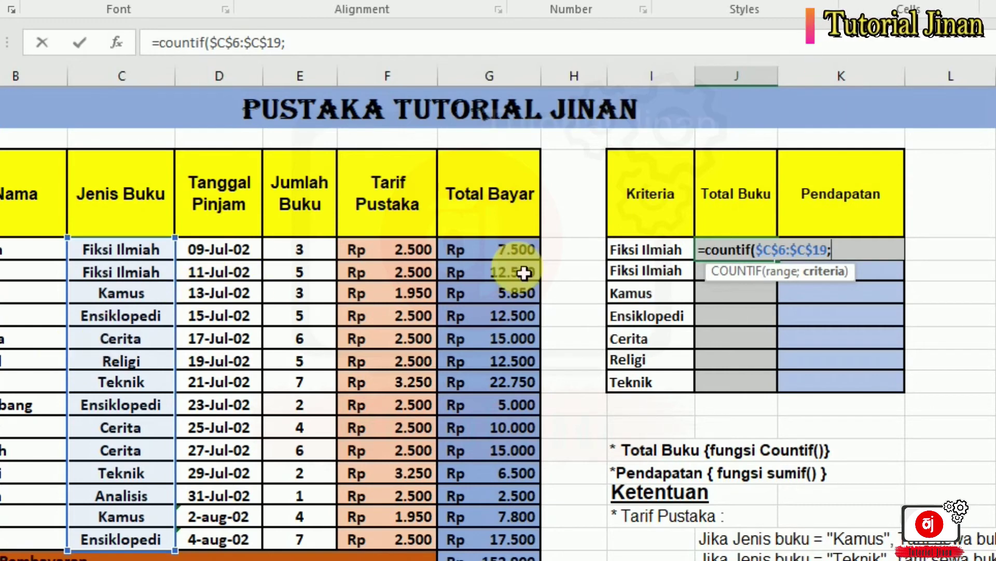
{"action": "left_click", "coordinate": [657, 256]}
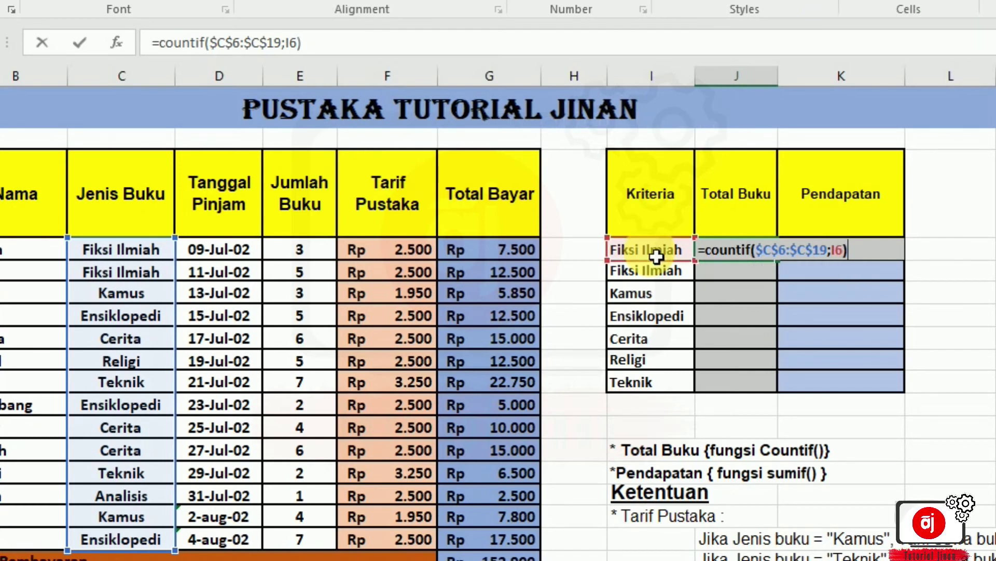
{"action": "key", "text": "Return"}
{"action": "left_click", "coordinate": [761, 259]}
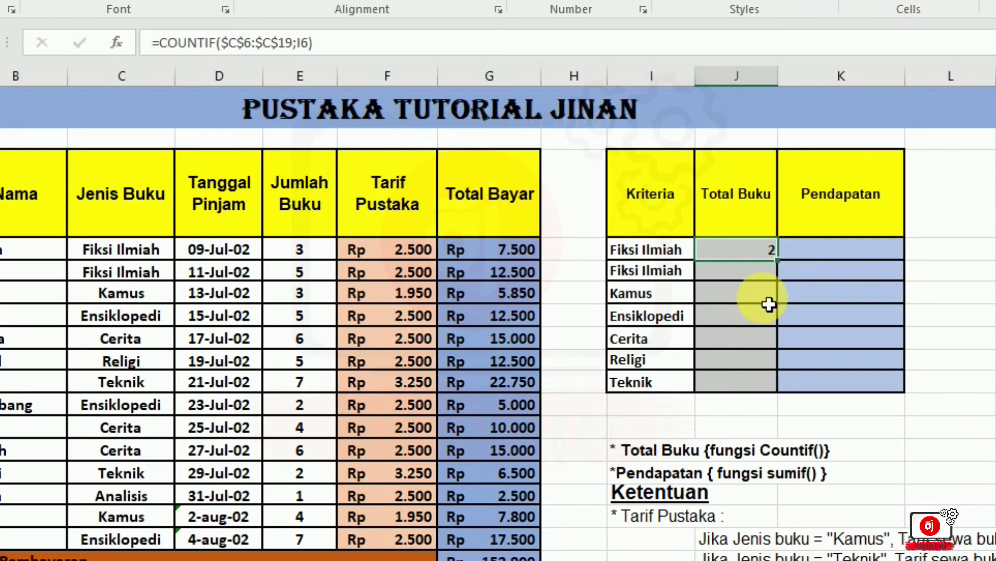
{"action": "left_click_drag", "start_coordinate": [784, 268], "coordinate": [760, 392]}
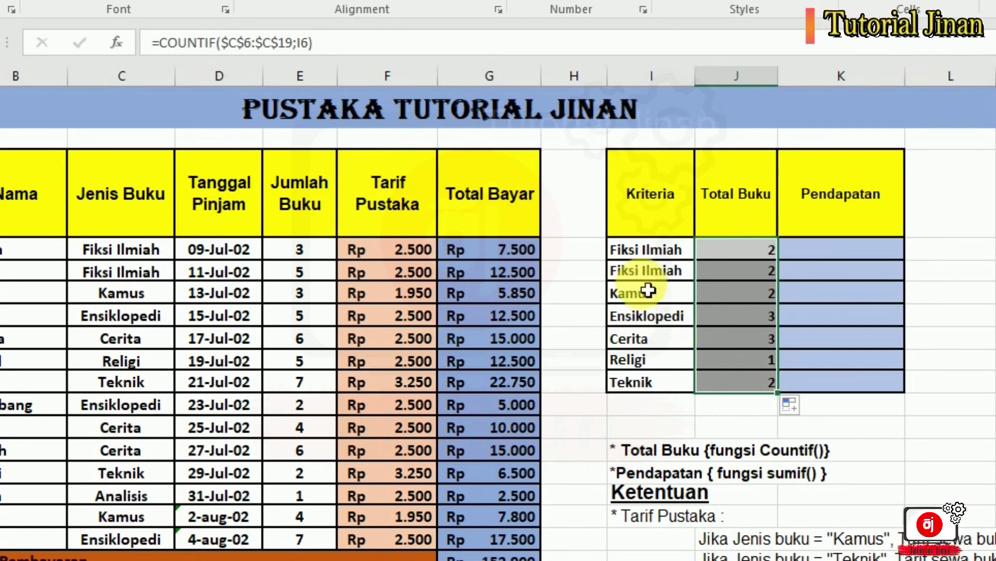
Check the Total Buku counts for Cerita and Teknik against the matching entries in the Jenis Buku column.
{"action": "left_click", "coordinate": [755, 261]}
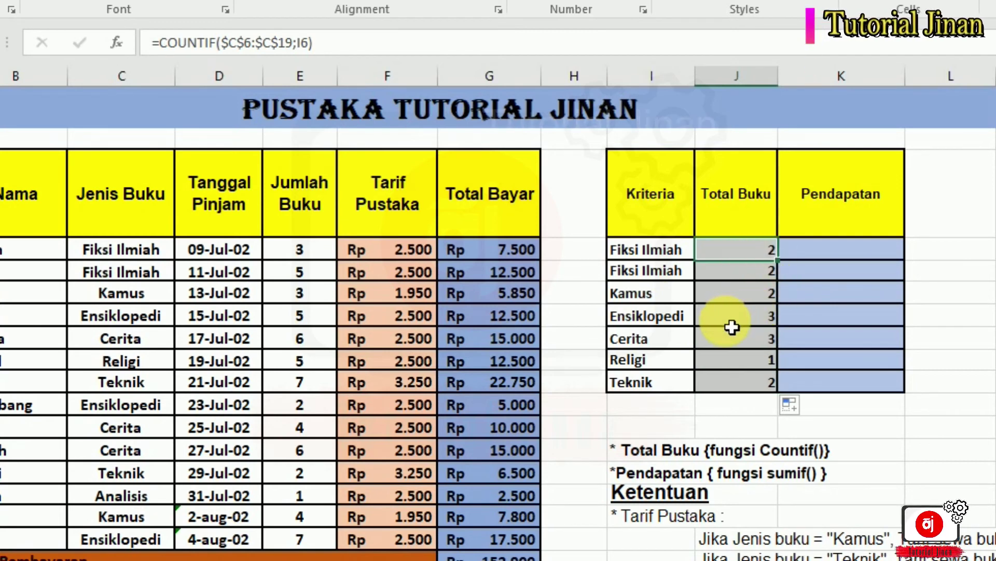
{"action": "left_click", "coordinate": [741, 347]}
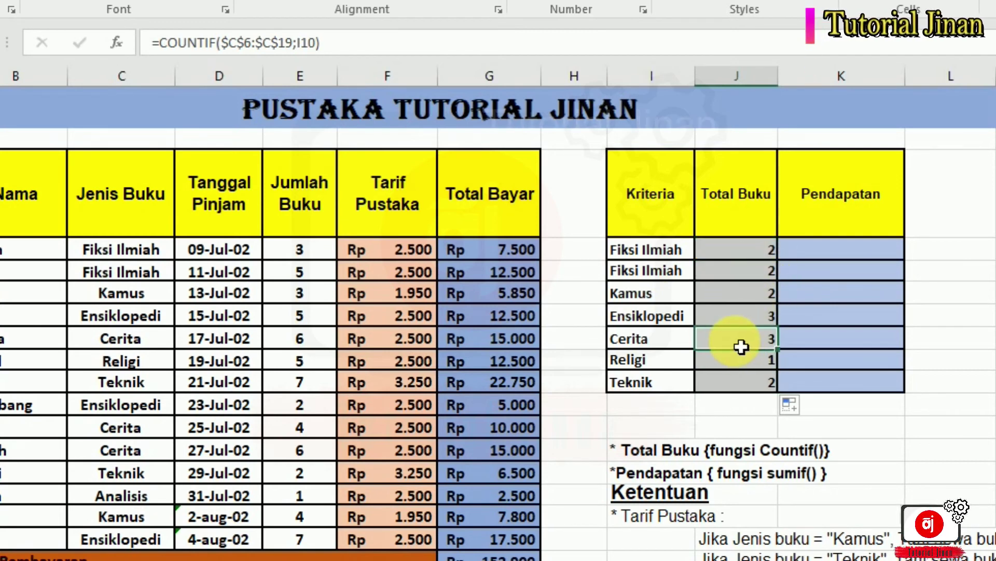
{"action": "left_click", "coordinate": [123, 434]}
{"action": "left_click", "coordinate": [114, 450]}
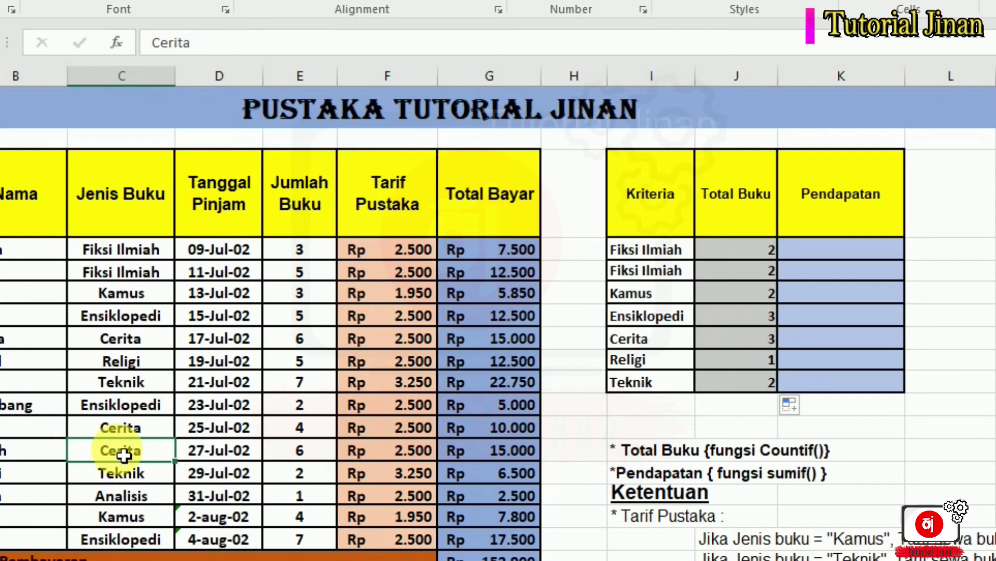
{"action": "left_click", "coordinate": [125, 351]}
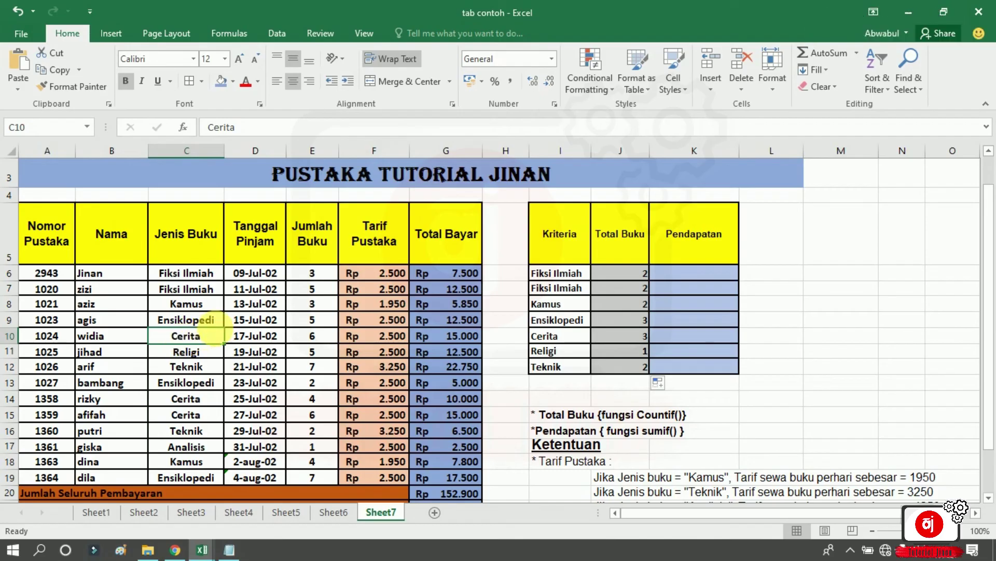
{"action": "left_click", "coordinate": [553, 370]}
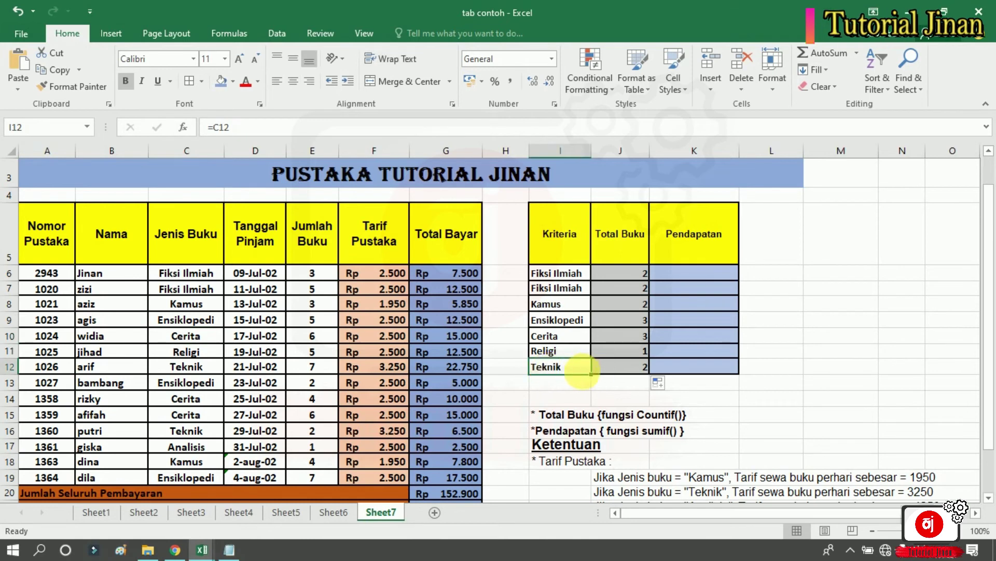
{"action": "left_click", "coordinate": [196, 370]}
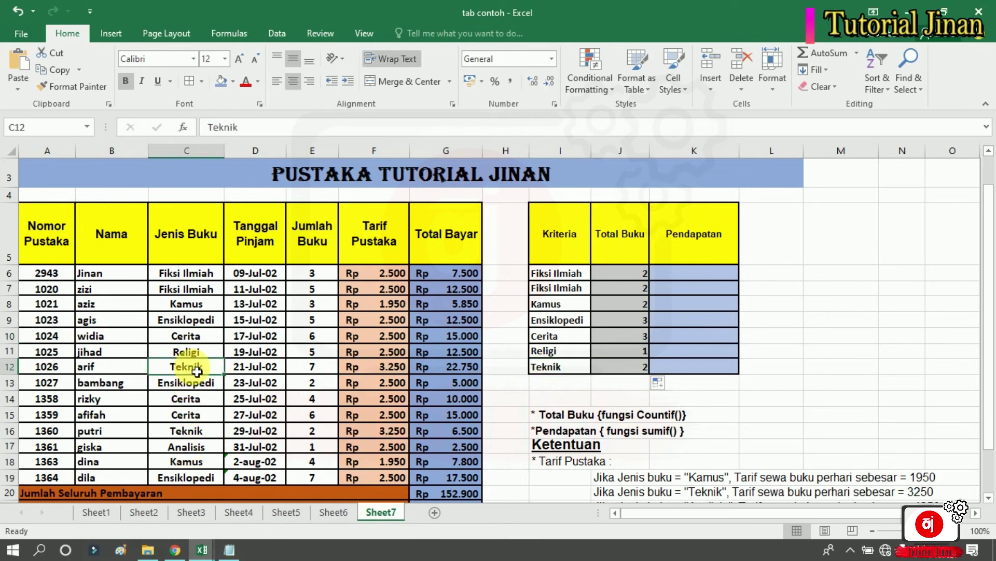
{"action": "left_click", "coordinate": [195, 435]}
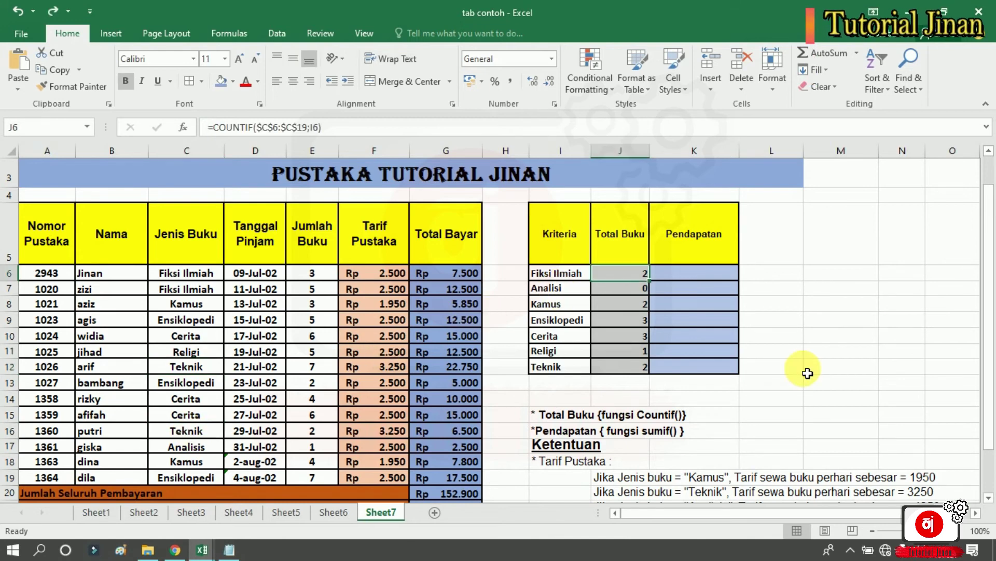
Undo the Analisi entry in the Kriteria cell I7.
{"action": "left_click", "coordinate": [636, 293]}
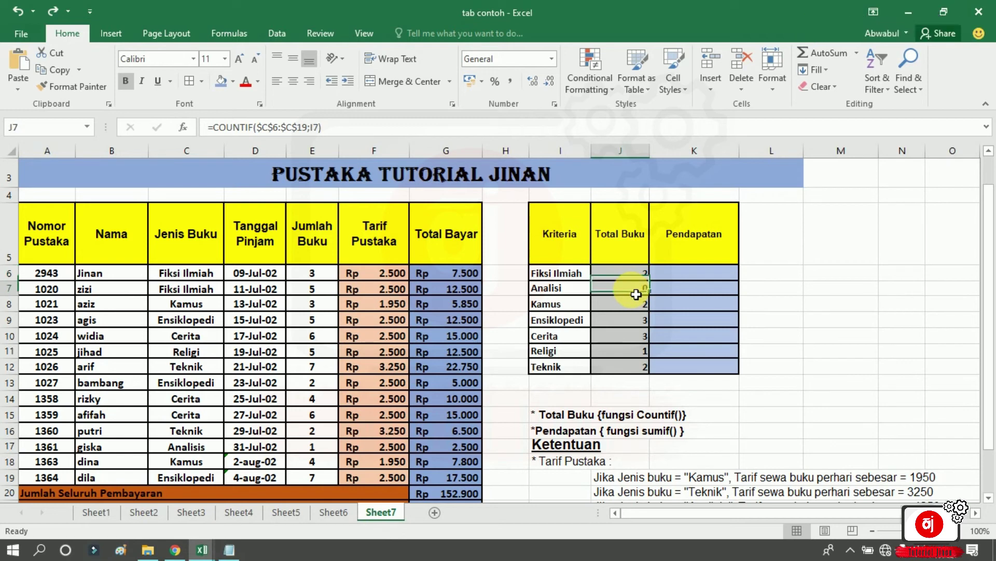
{"action": "key", "text": "ctrl+z"}
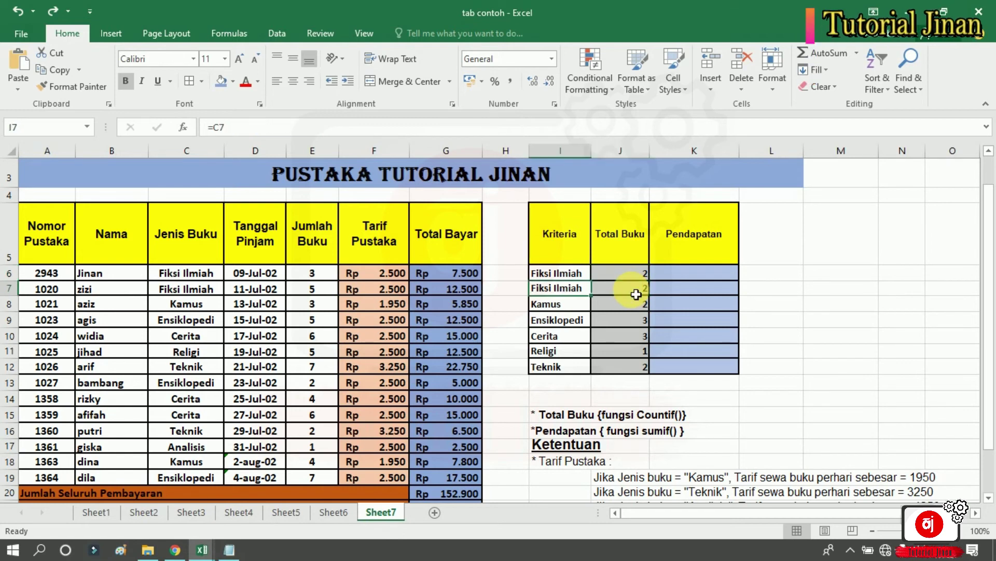
{"action": "left_click", "coordinate": [888, 366]}
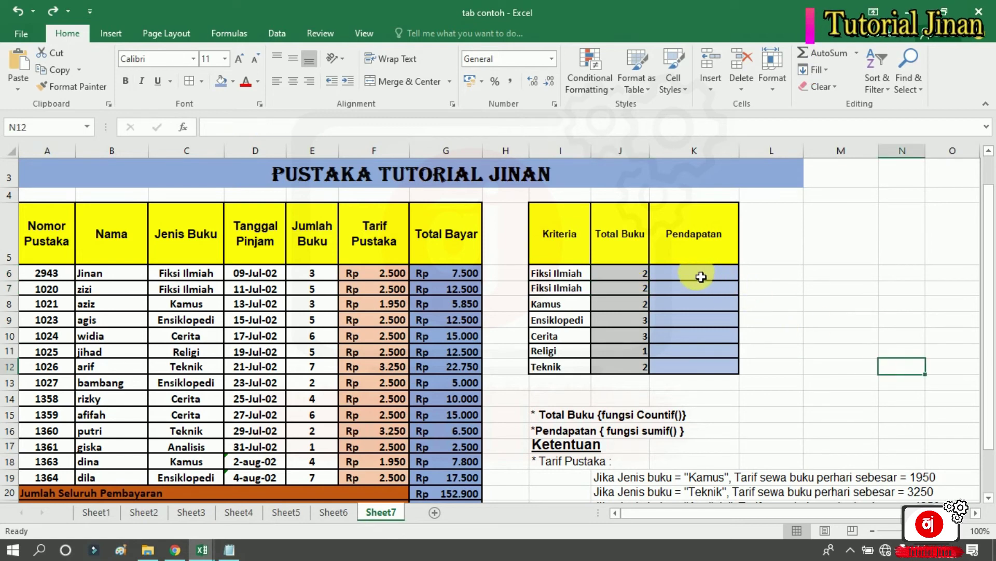
Center the Total Buku values in J6:J12 horizontally.
{"action": "left_click", "coordinate": [684, 278]}
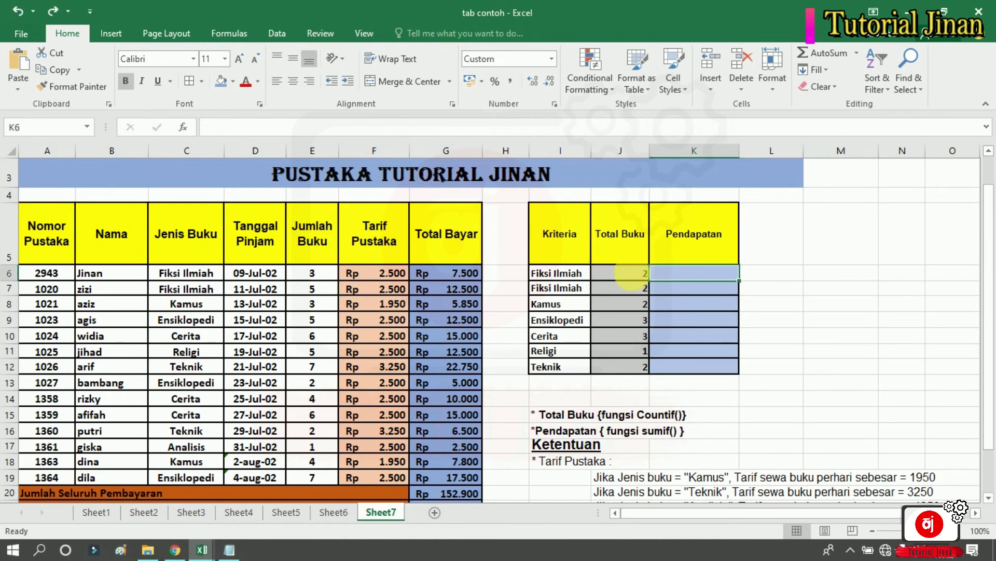
{"action": "left_click_drag", "start_coordinate": [624, 273], "coordinate": [639, 367]}
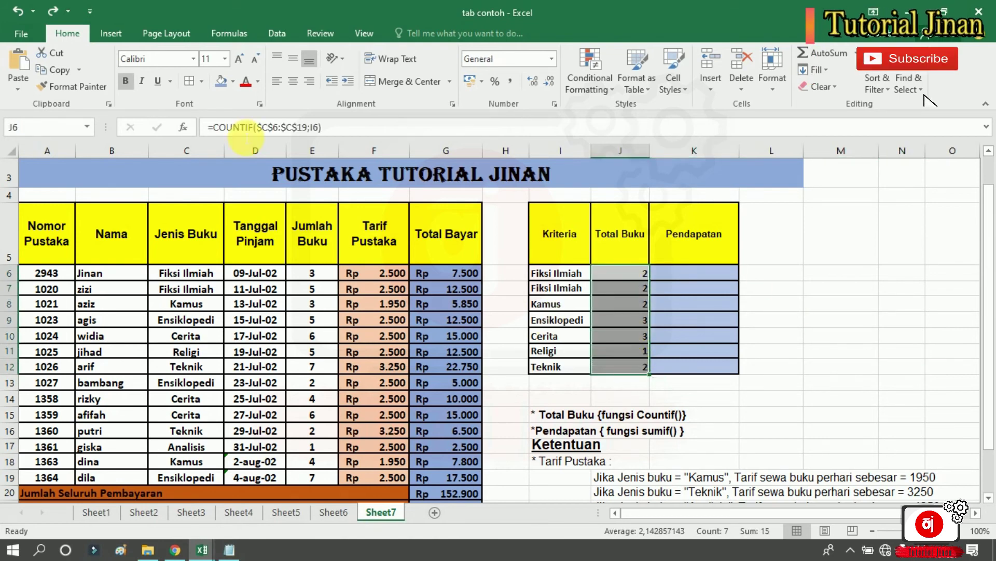
{"action": "left_click", "coordinate": [293, 79]}
Begin a SUMIF formula in the Pendapatan cell K6 with the Jenis Buku entries $C$6:$C$19 as absolute range.
{"action": "left_click", "coordinate": [682, 240]}
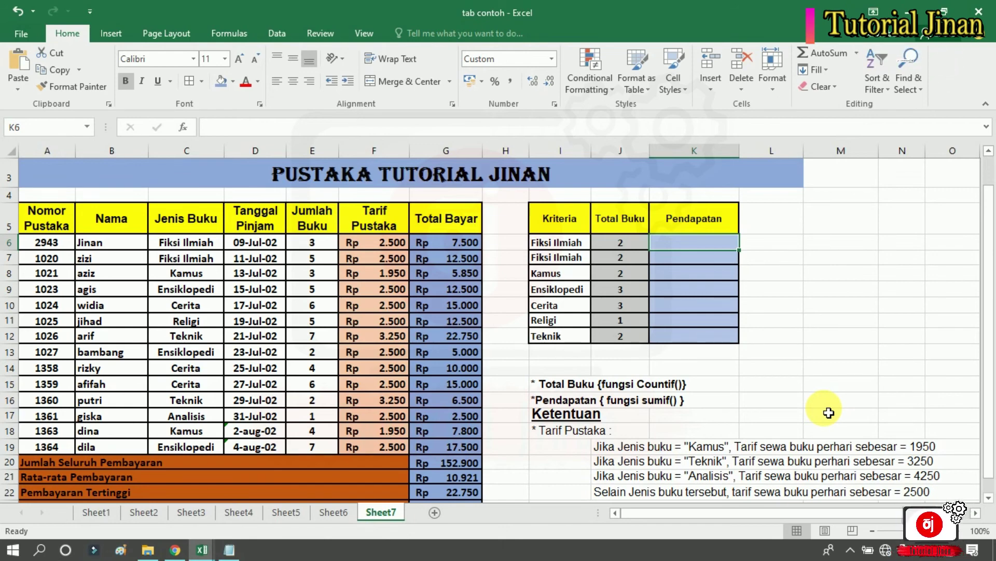
{"action": "type", "text": "=Sum"}
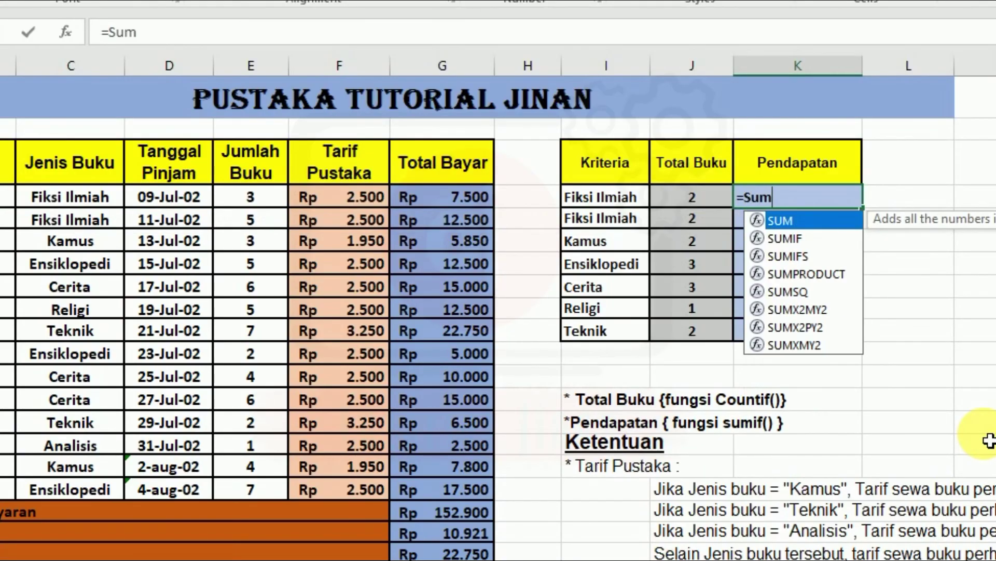
{"action": "type", "text": "if("}
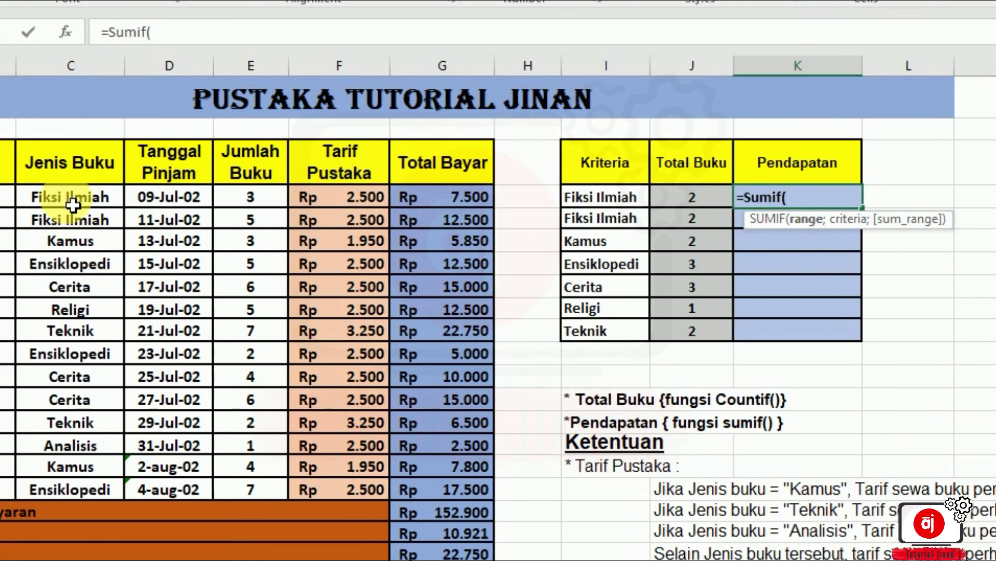
{"action": "left_click_drag", "start_coordinate": [72, 205], "coordinate": [21, 492]}
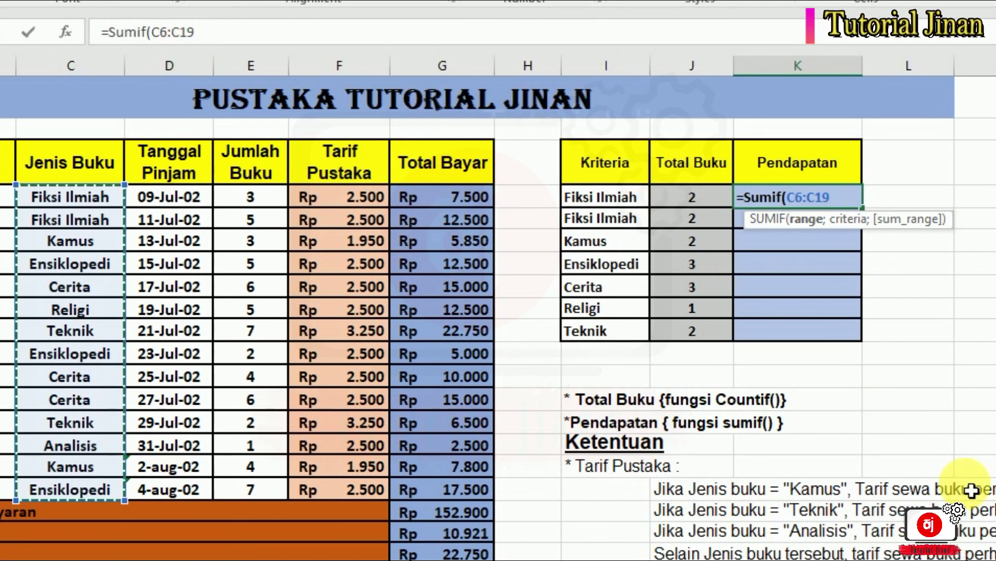
{"action": "key", "text": "F4"}
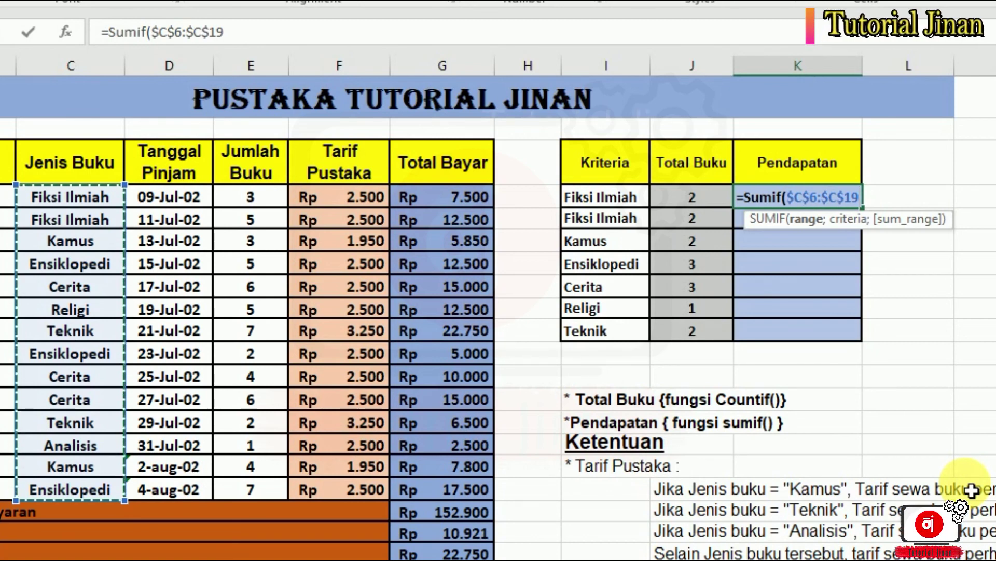
{"action": "type", "text": ";"}
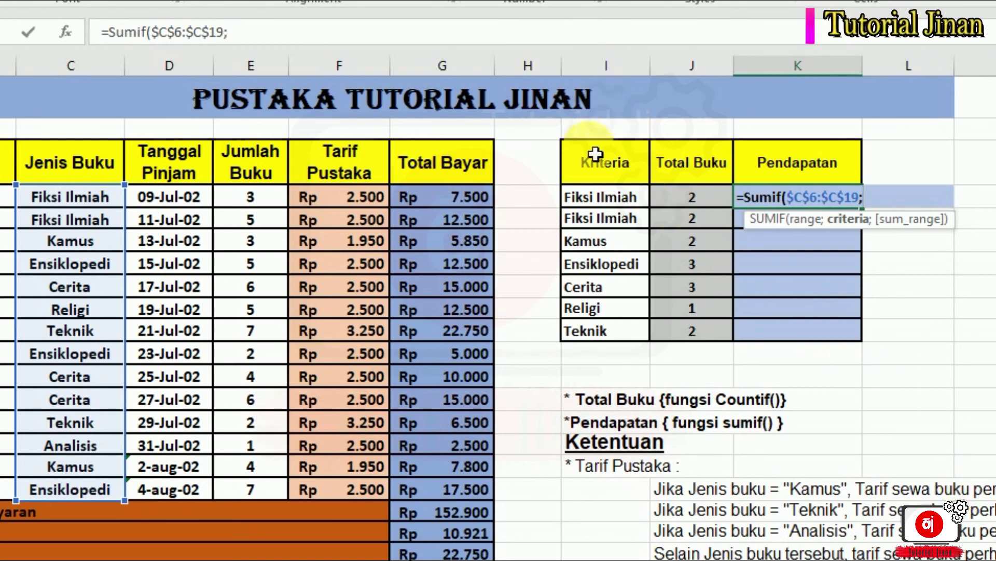
Complete the K6 formula with criterion I6 and sum range G7, giving =SUMIF($C$6:$C$19;I6;G7).
{"action": "left_click", "coordinate": [602, 206]}
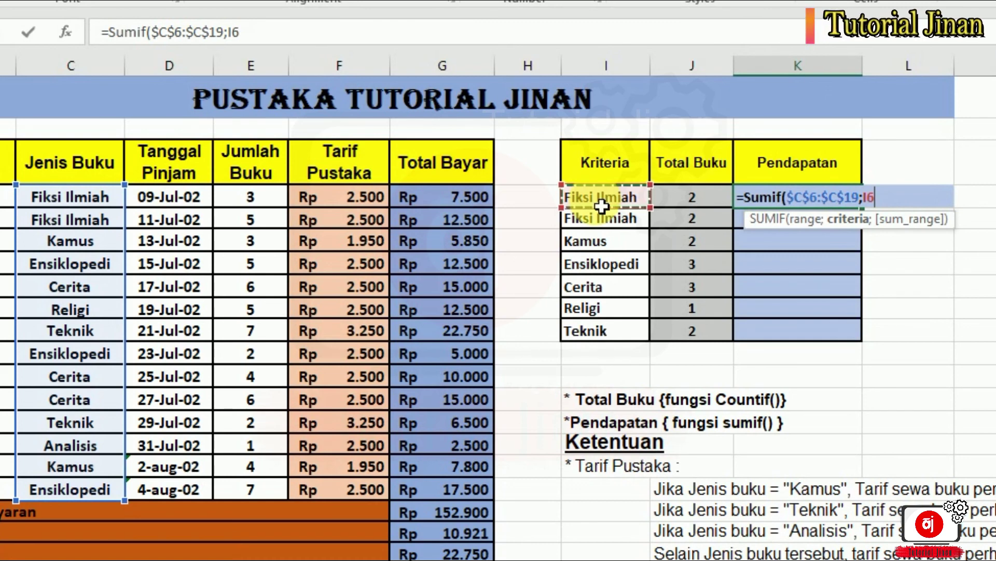
{"action": "type", "text": ";"}
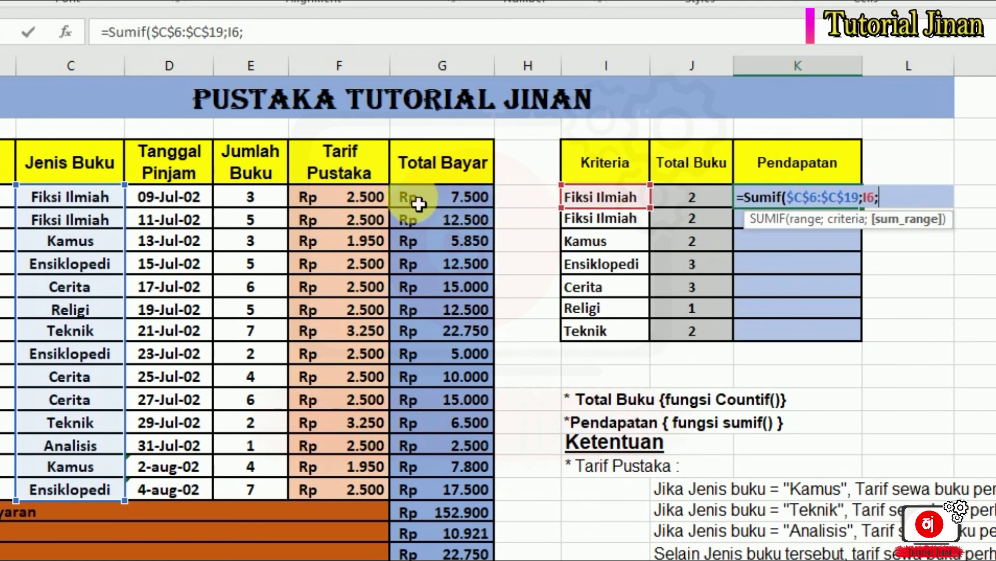
{"action": "left_click_drag", "start_coordinate": [437, 211], "coordinate": [457, 494]}
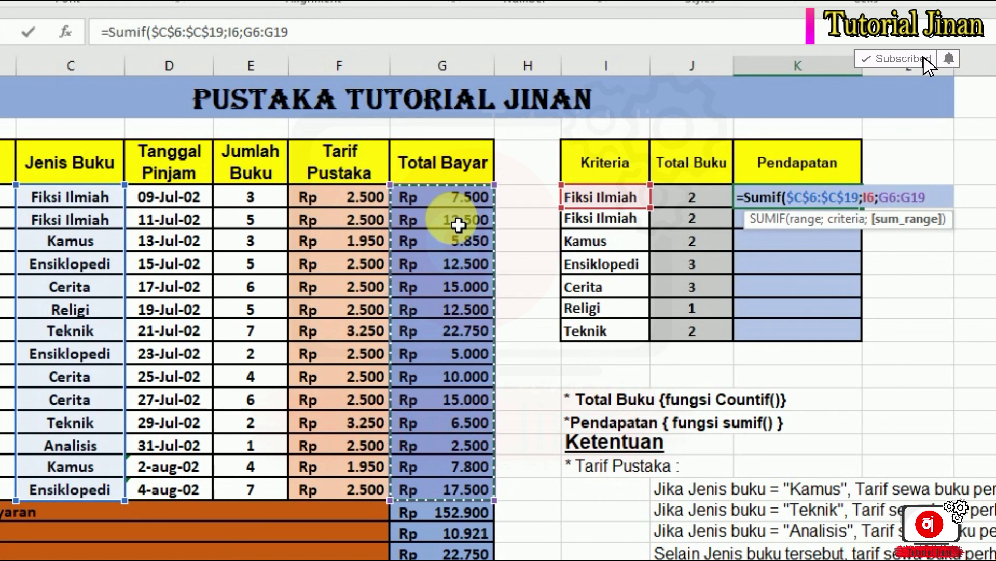
{"action": "key", "text": "F4"}
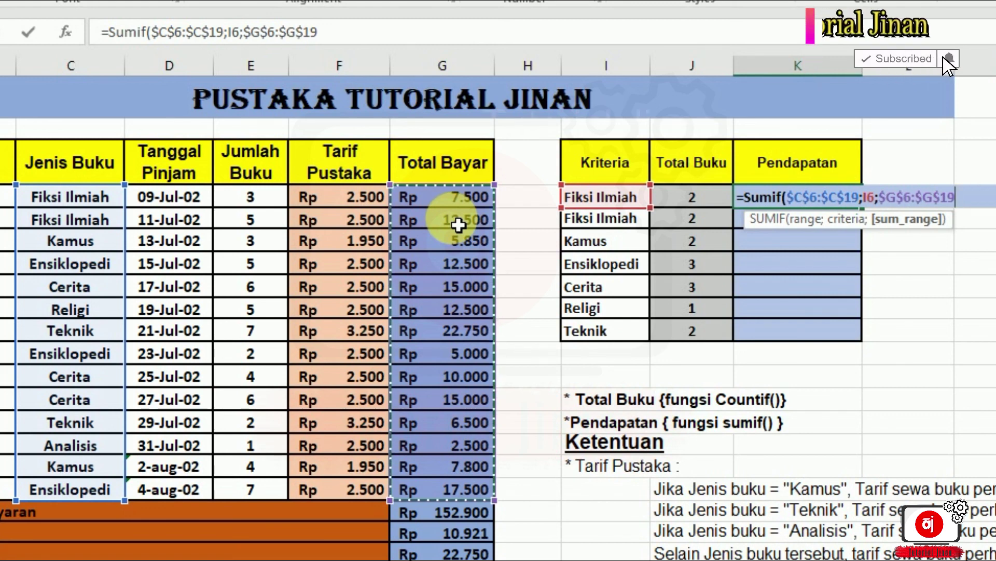
{"action": "left_click", "coordinate": [459, 224]}
{"action": "type", "text": ")"}
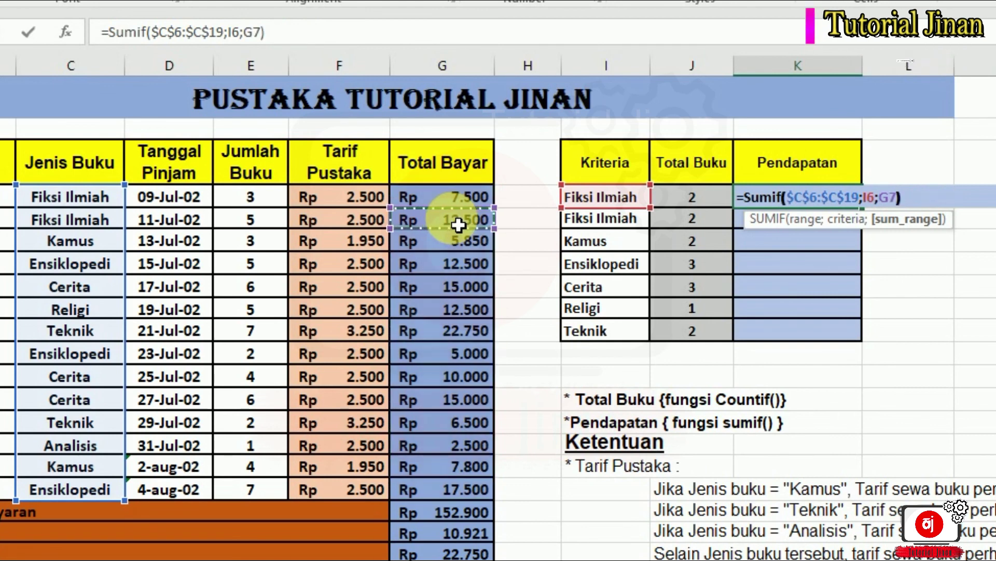
{"action": "key", "text": "Return"}
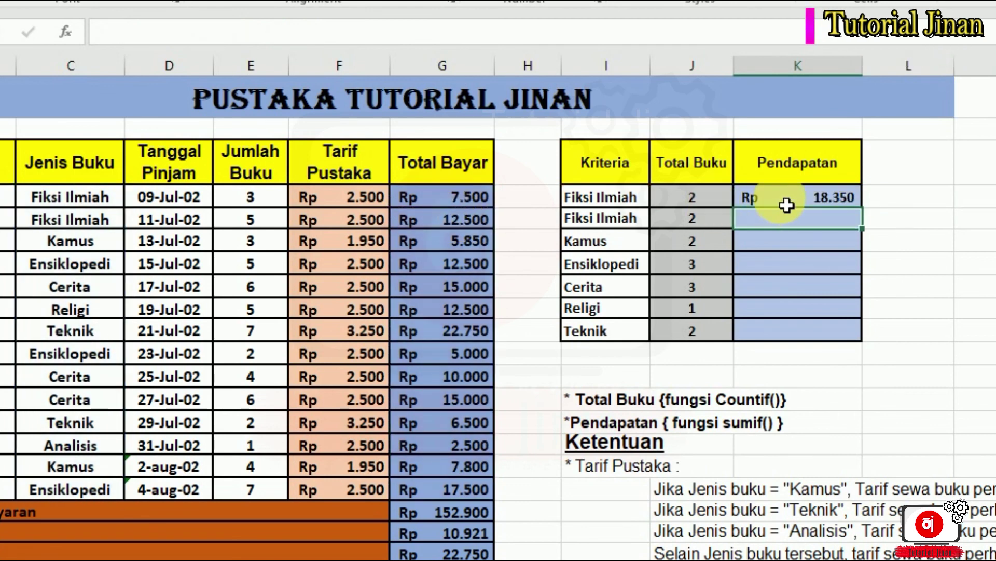
Fill the Pendapatan formula from K6 down through K12 and look at the Cerita row's formula in K10.
{"action": "left_click", "coordinate": [765, 198]}
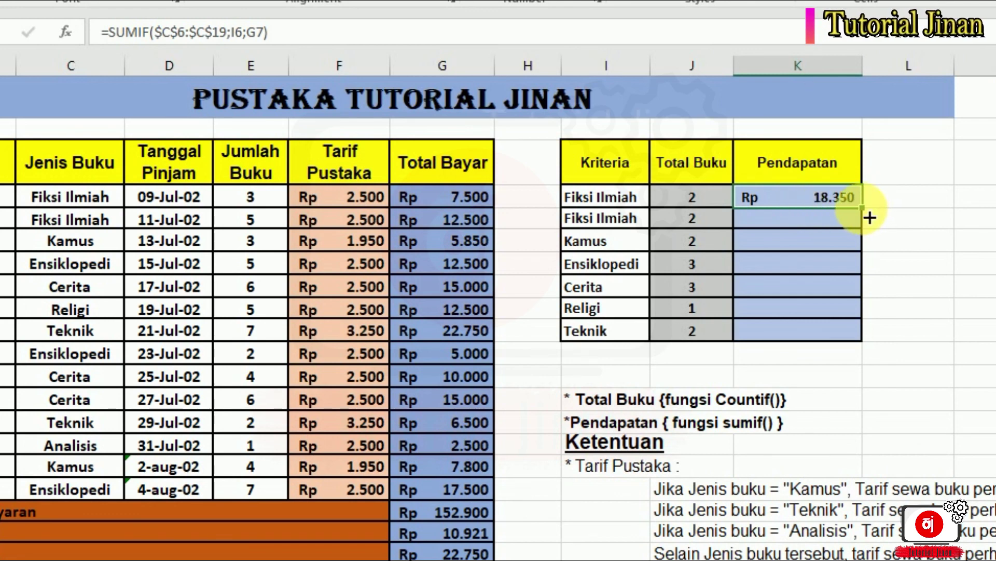
{"action": "left_click_drag", "start_coordinate": [868, 216], "coordinate": [842, 332]}
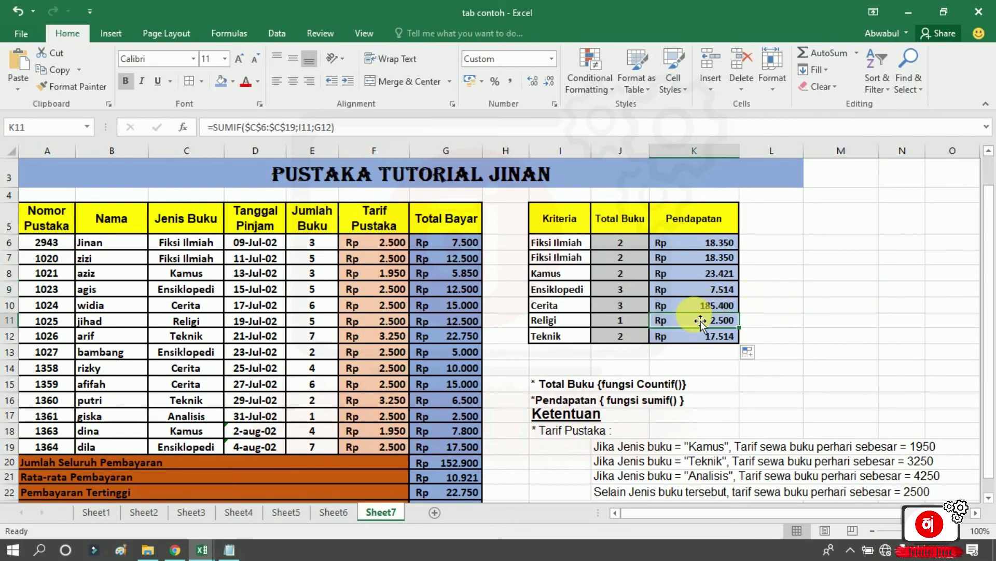
{"action": "left_click", "coordinate": [681, 310]}
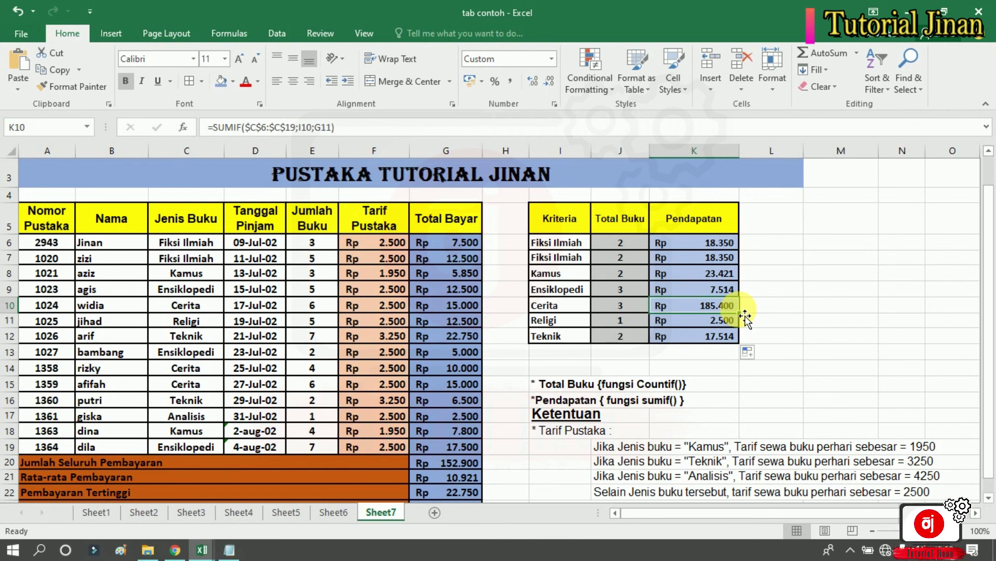
{"action": "left_click", "coordinate": [779, 332]}
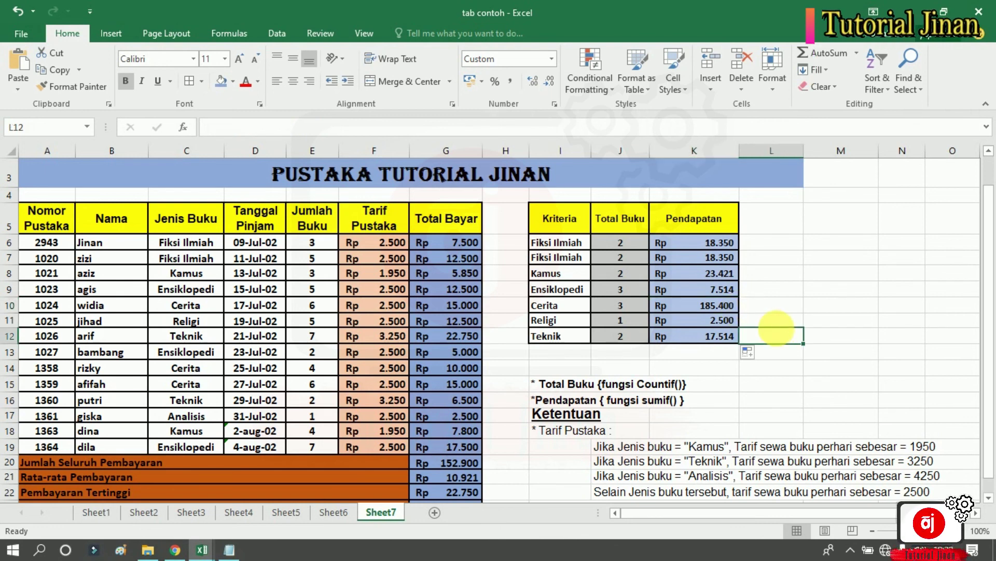
Review the finished loan and Kriteria tables, the function and Ketentuan notes from I15 down, and the exercise label in A1.
{"action": "left_click_drag", "start_coordinate": [988, 270], "coordinate": [993, 364]}
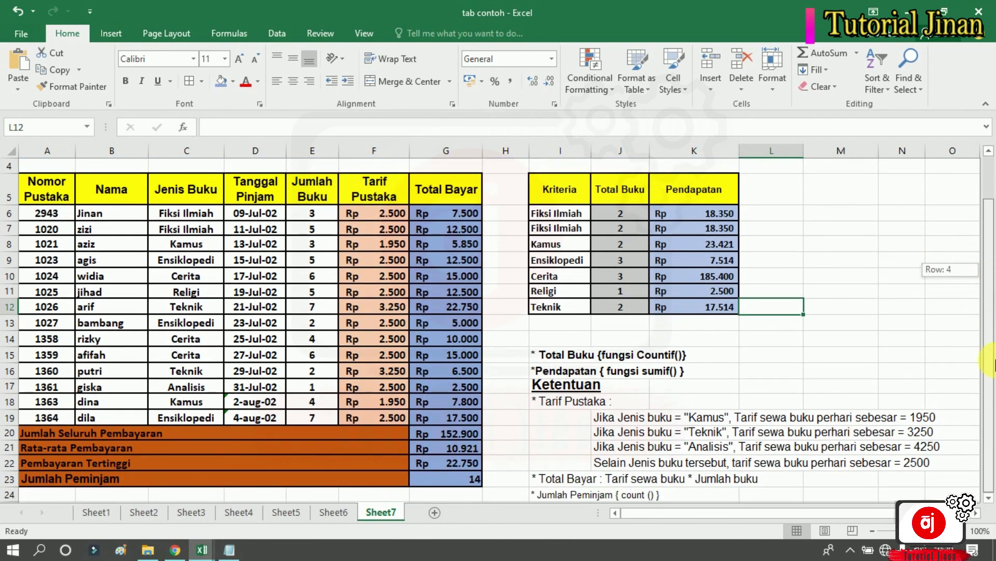
{"action": "left_click_drag", "start_coordinate": [993, 287], "coordinate": [993, 277]}
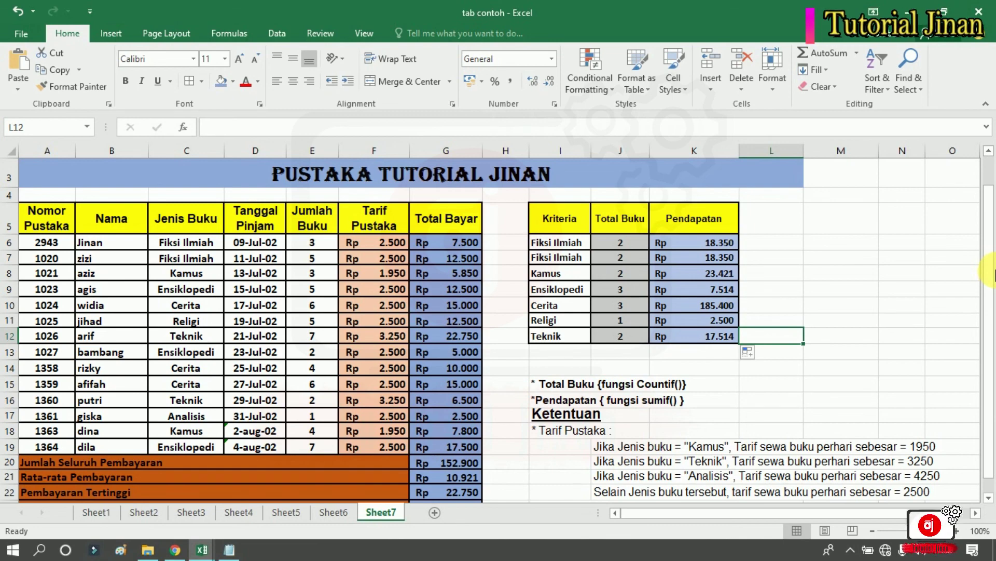
{"action": "mouse_move", "coordinate": [993, 253]}
{"action": "left_mouse_down"}
{"action": "mouse_move", "coordinate": [992, 262]}
{"action": "mouse_move", "coordinate": [992, 196]}
{"action": "mouse_move", "coordinate": [989, 276]}
{"action": "mouse_move", "coordinate": [989, 262]}
{"action": "left_mouse_up"}
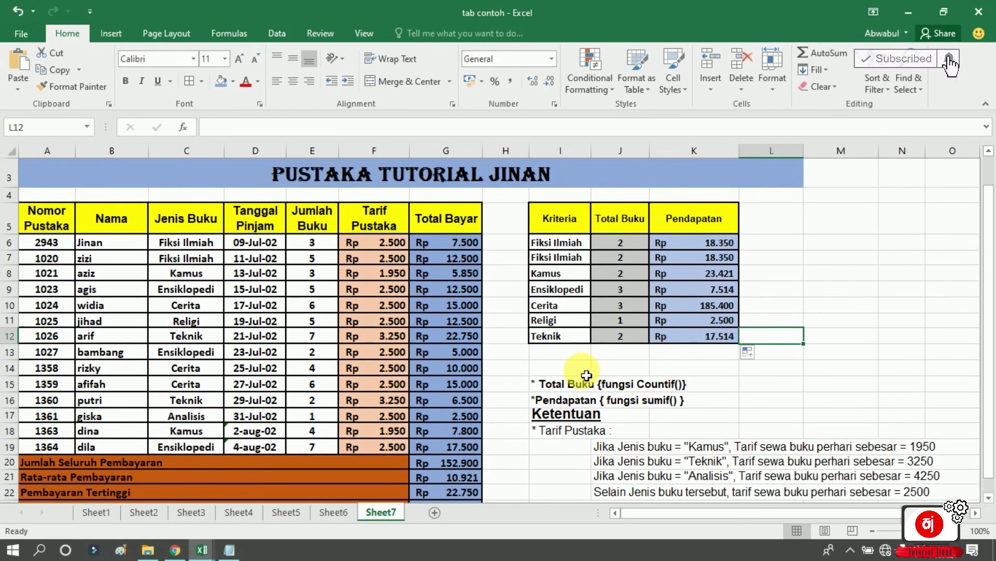
{"action": "left_click_drag", "start_coordinate": [547, 383], "coordinate": [965, 434]}
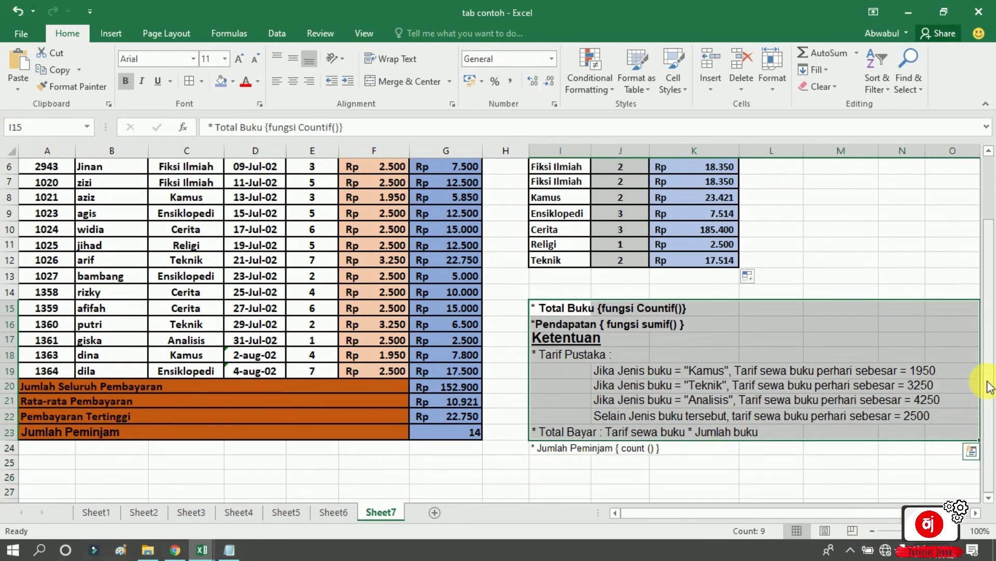
{"action": "left_click_drag", "start_coordinate": [988, 387], "coordinate": [988, 325]}
{"action": "left_click", "coordinate": [862, 288]}
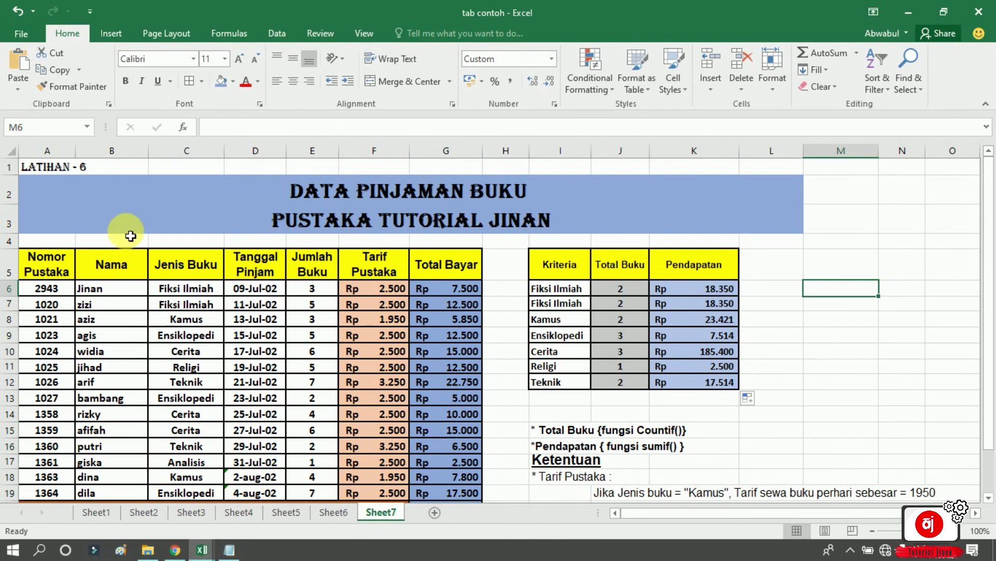
{"action": "left_click", "coordinate": [81, 168]}
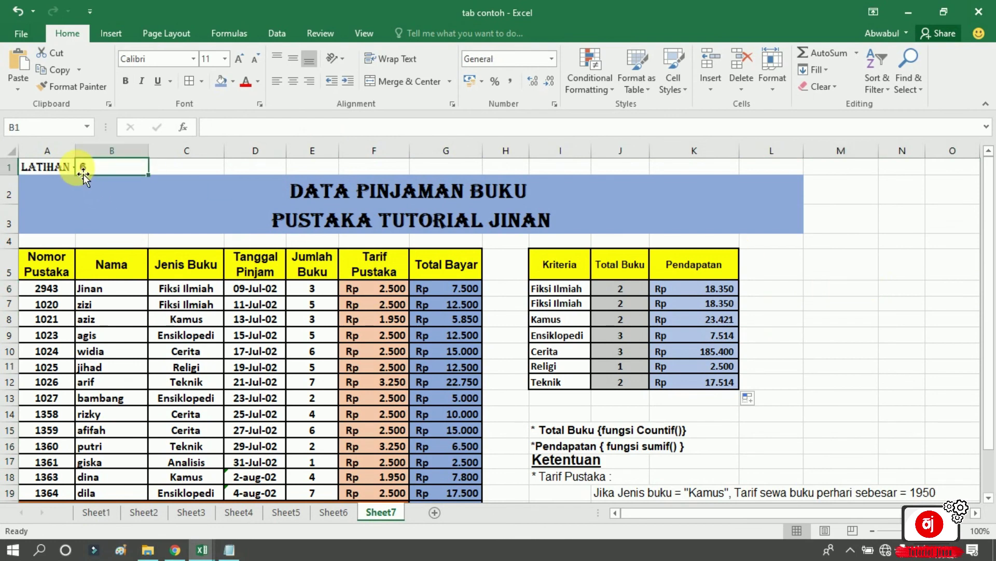
{"action": "left_click", "coordinate": [45, 170]}
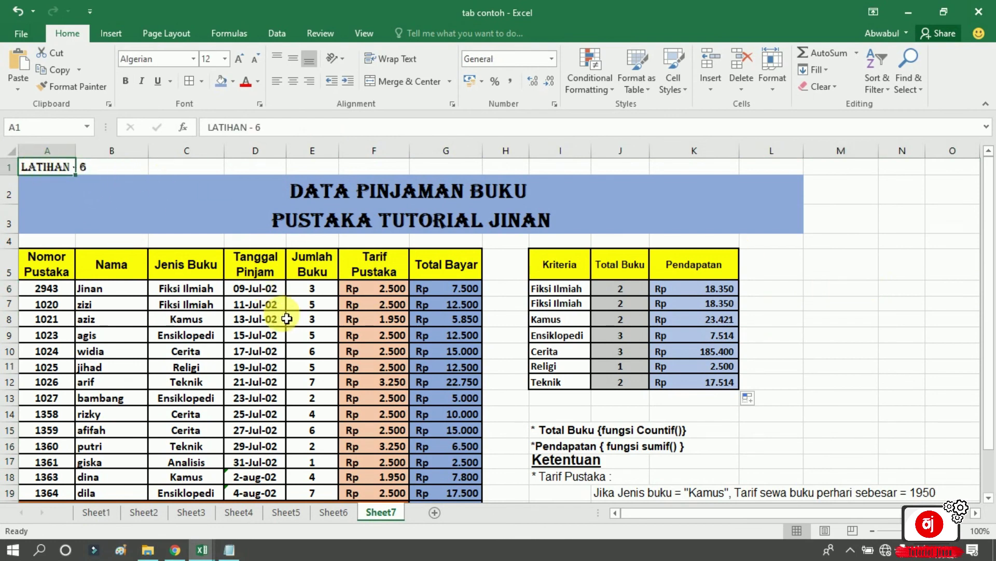
{"action": "left_click", "coordinate": [760, 297]}
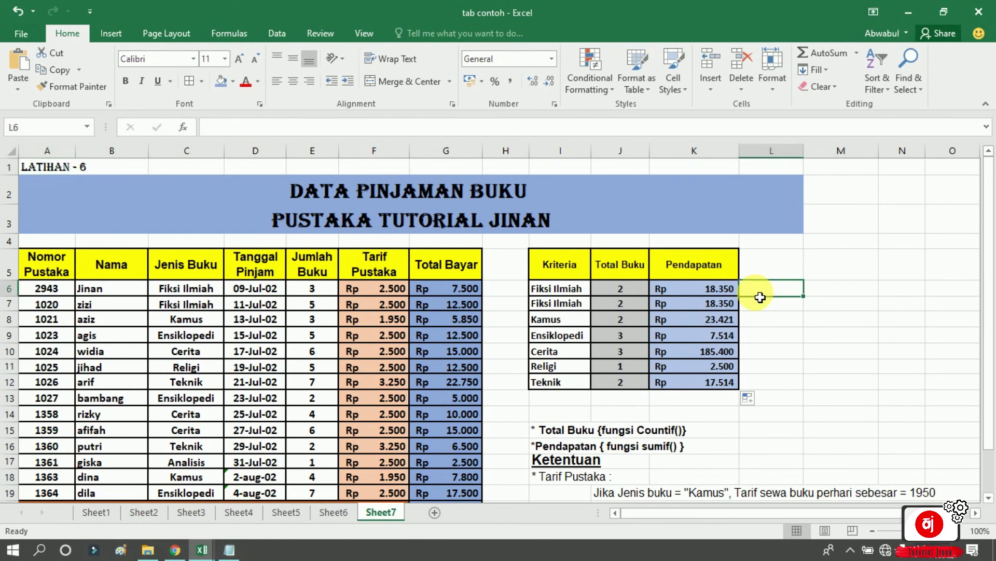